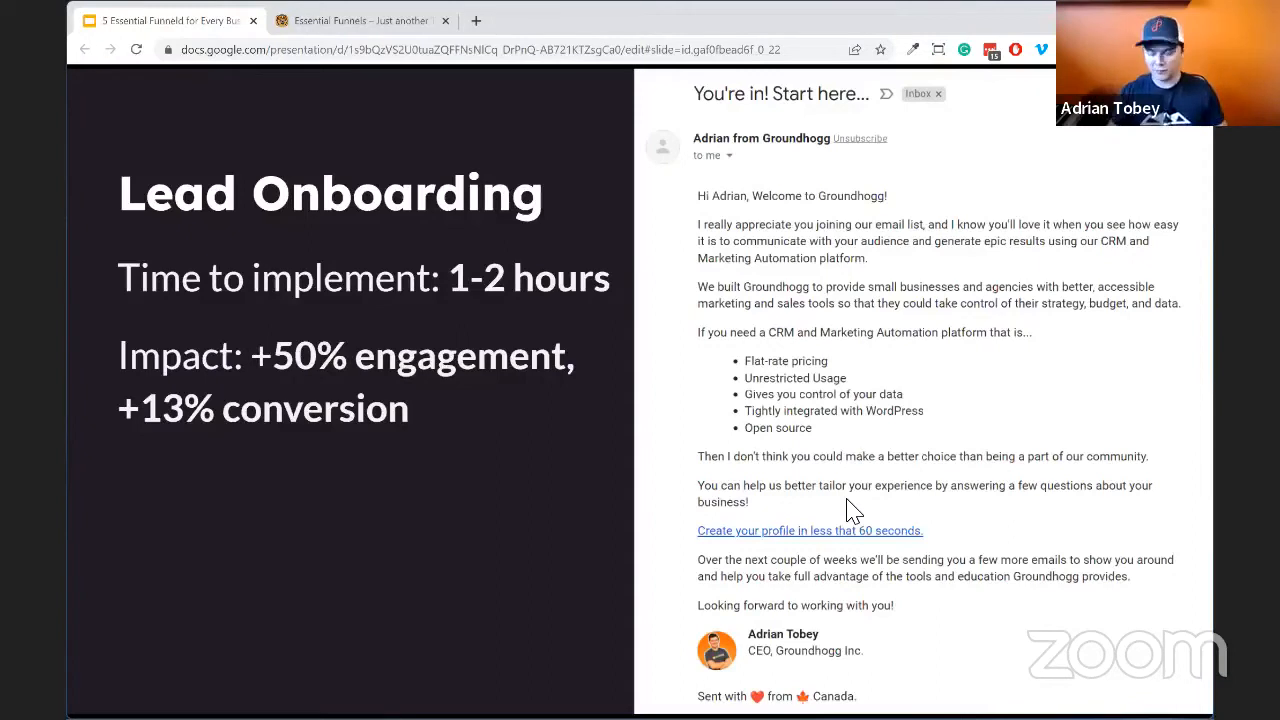
Advance the presentation to the "You can implement every single one of these funnels today!" slide and return to the Footer Optin slide
key(Right)
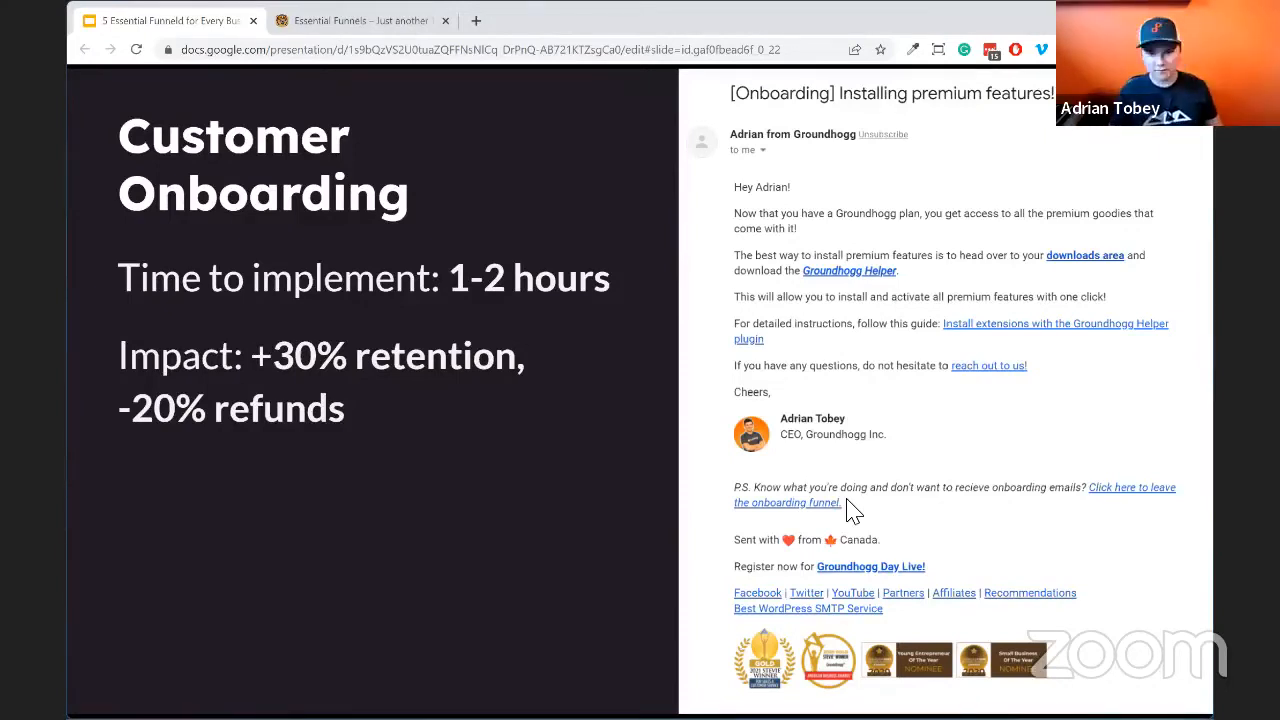
key(Right)
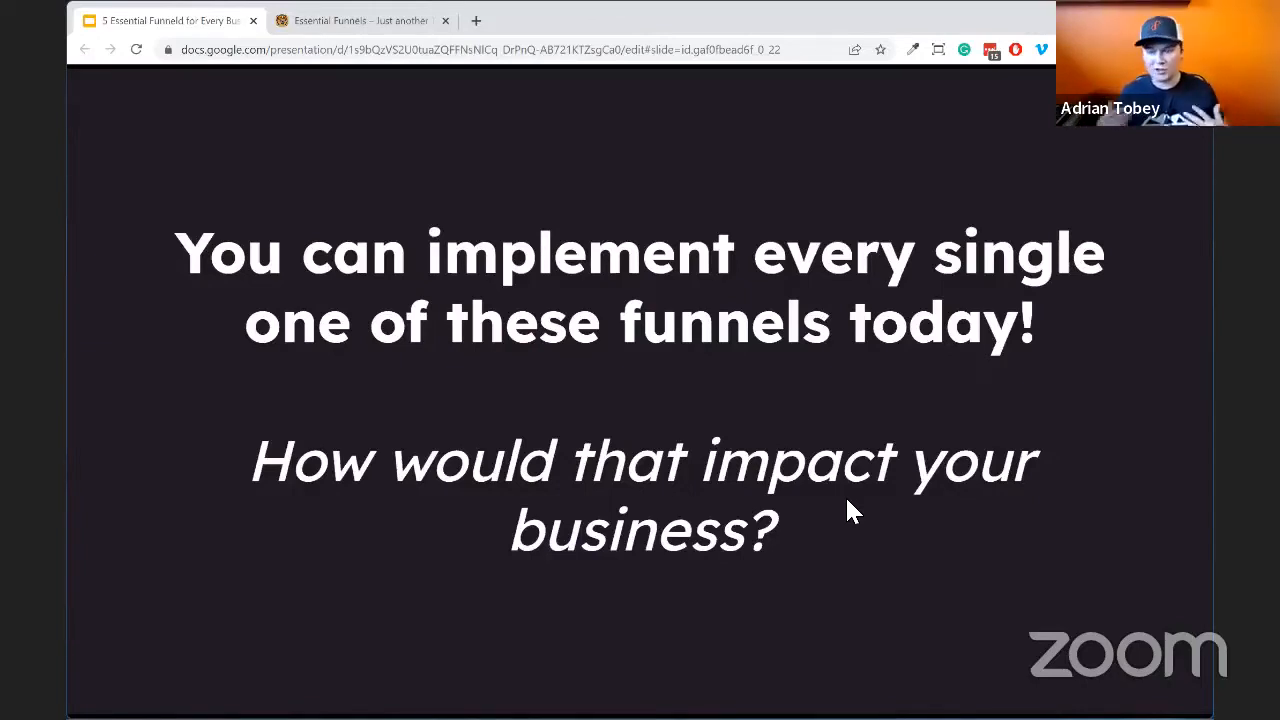
key(Left)
key(Left)
key(Left)
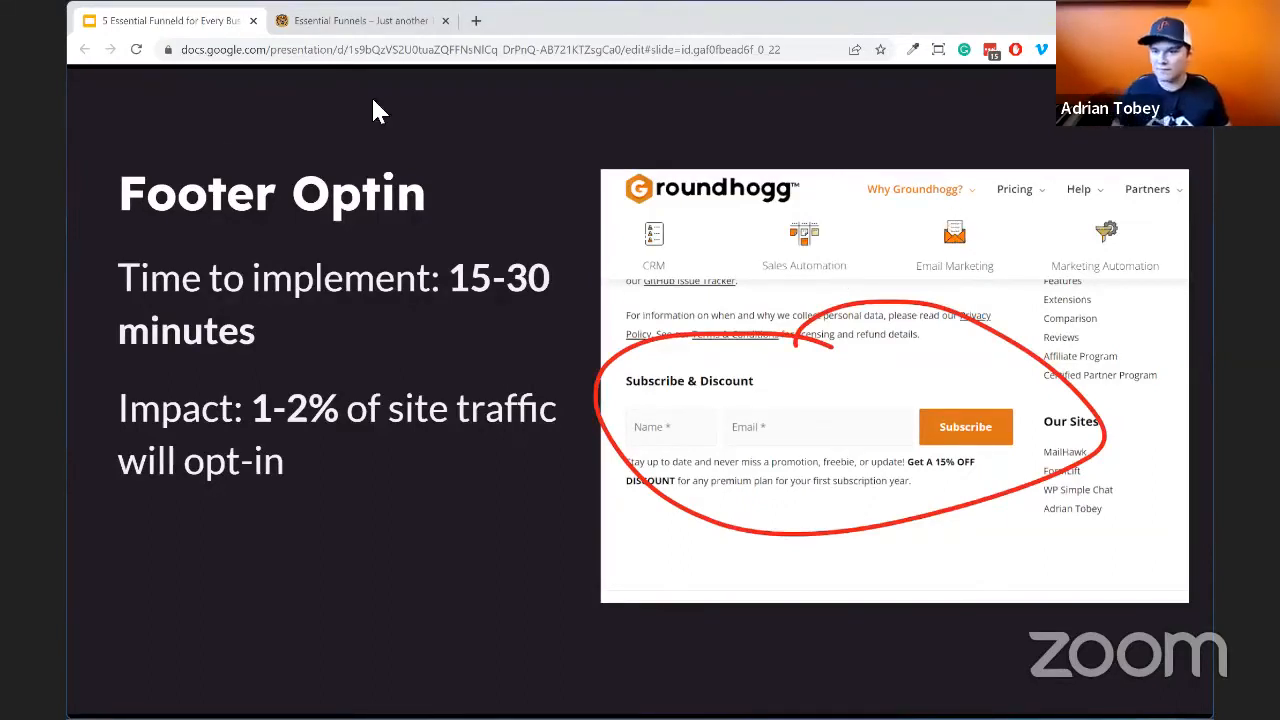
Switch to the Essential Funnels WordPress site and open the Footer Subscribe funnel from Groundhogg's funnel list in the site admin
click(349, 30)
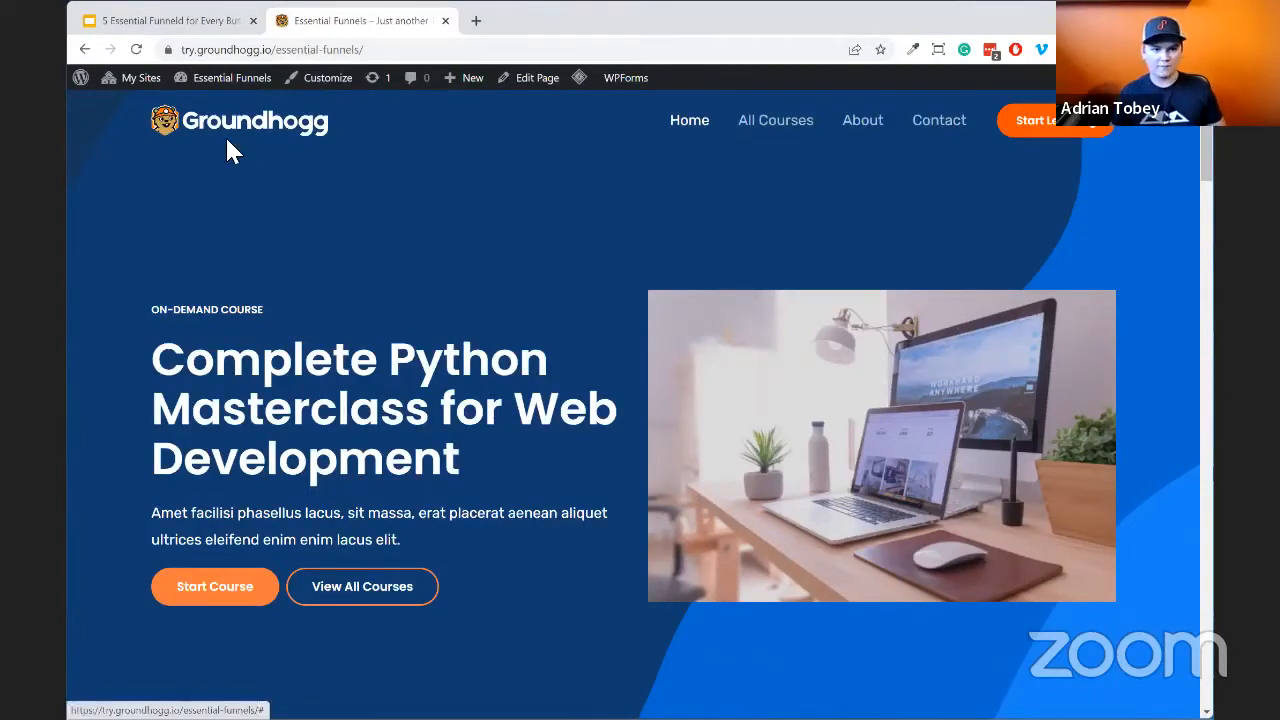
mouse_move(262, 78)
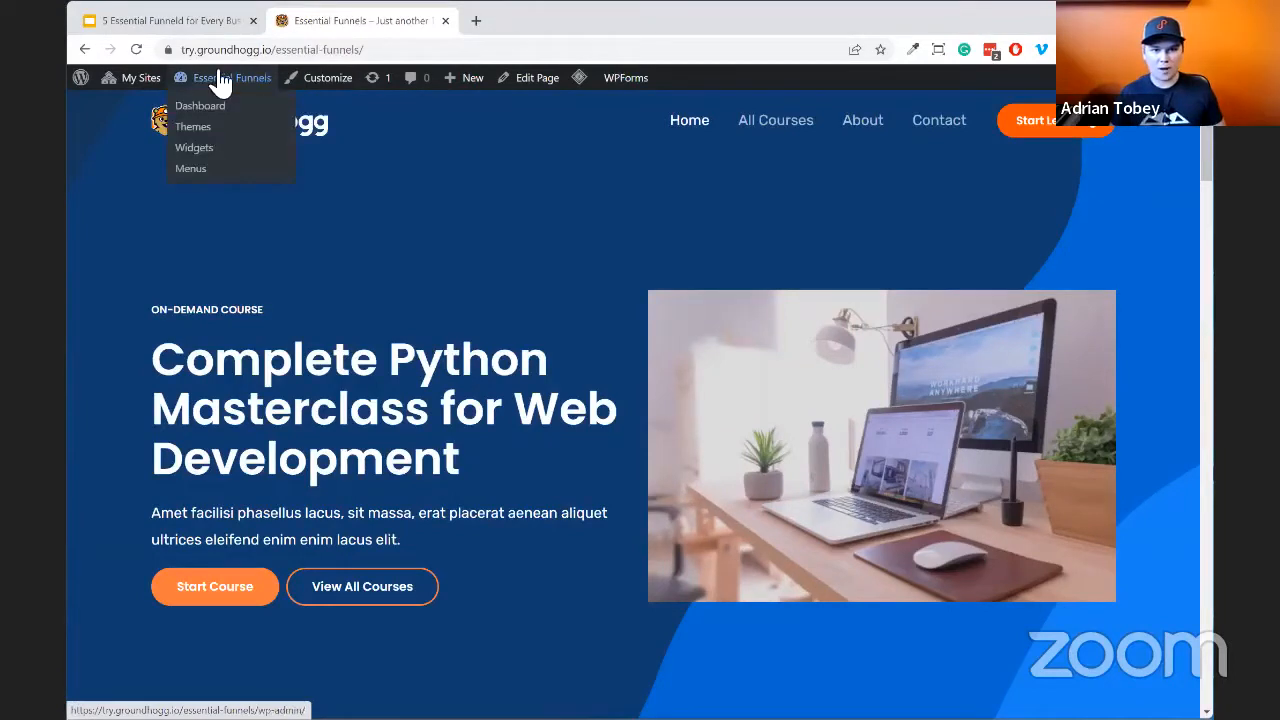
click(258, 110)
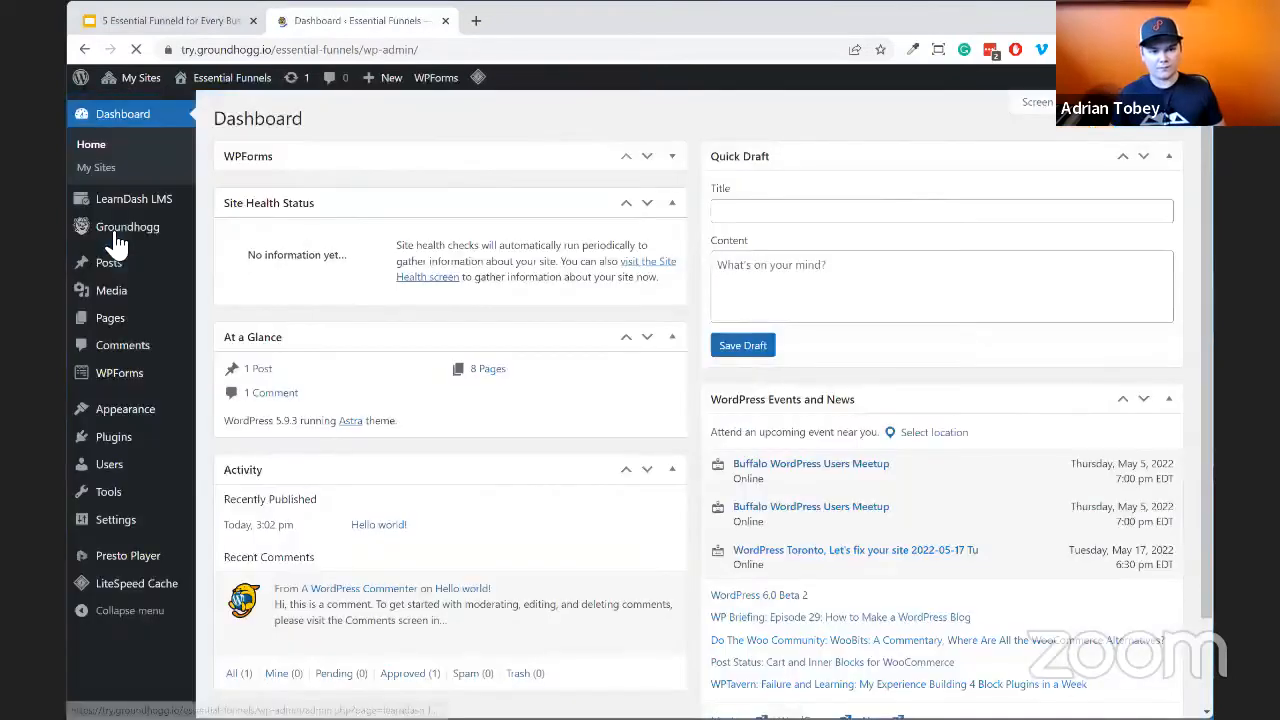
mouse_move(120, 232)
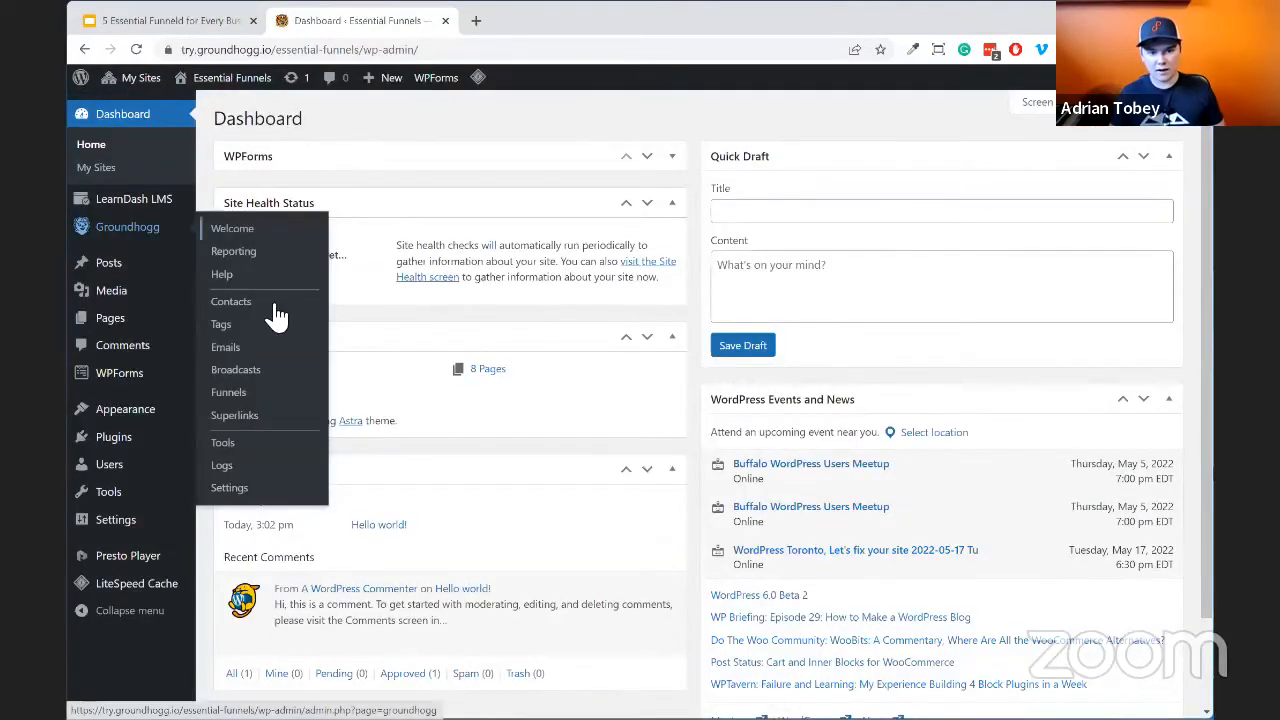
click(281, 398)
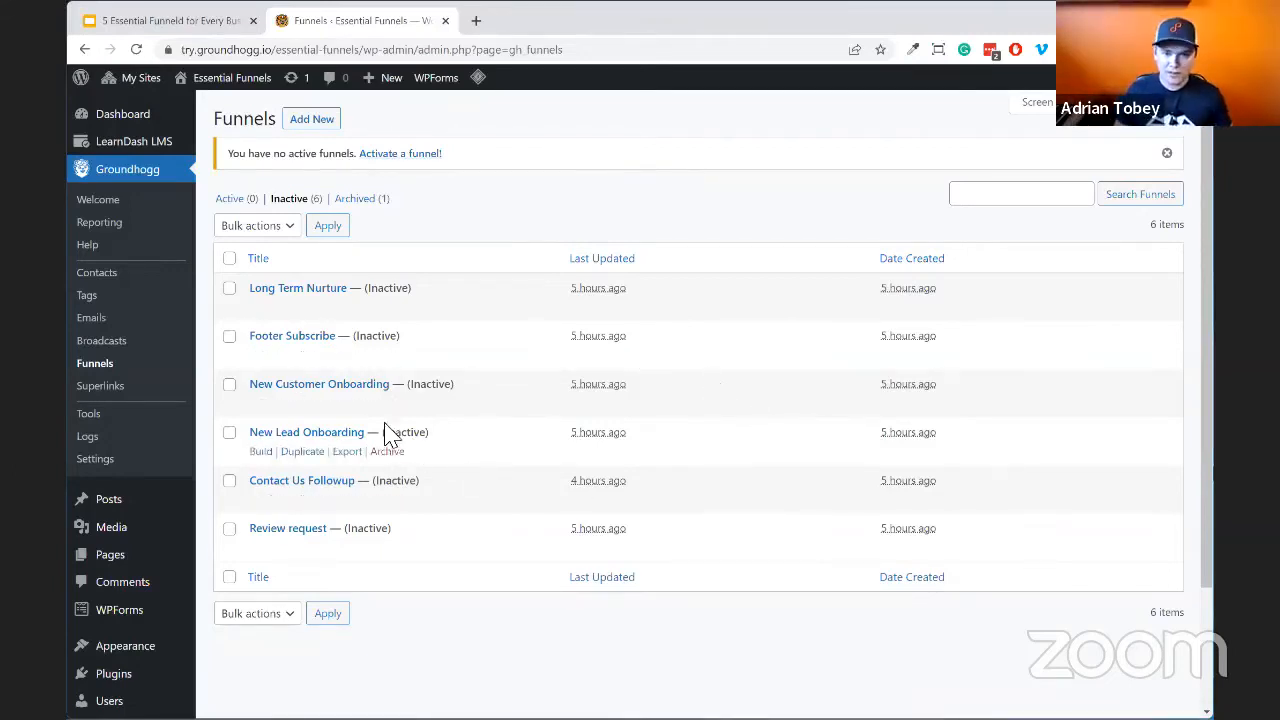
click(320, 336)
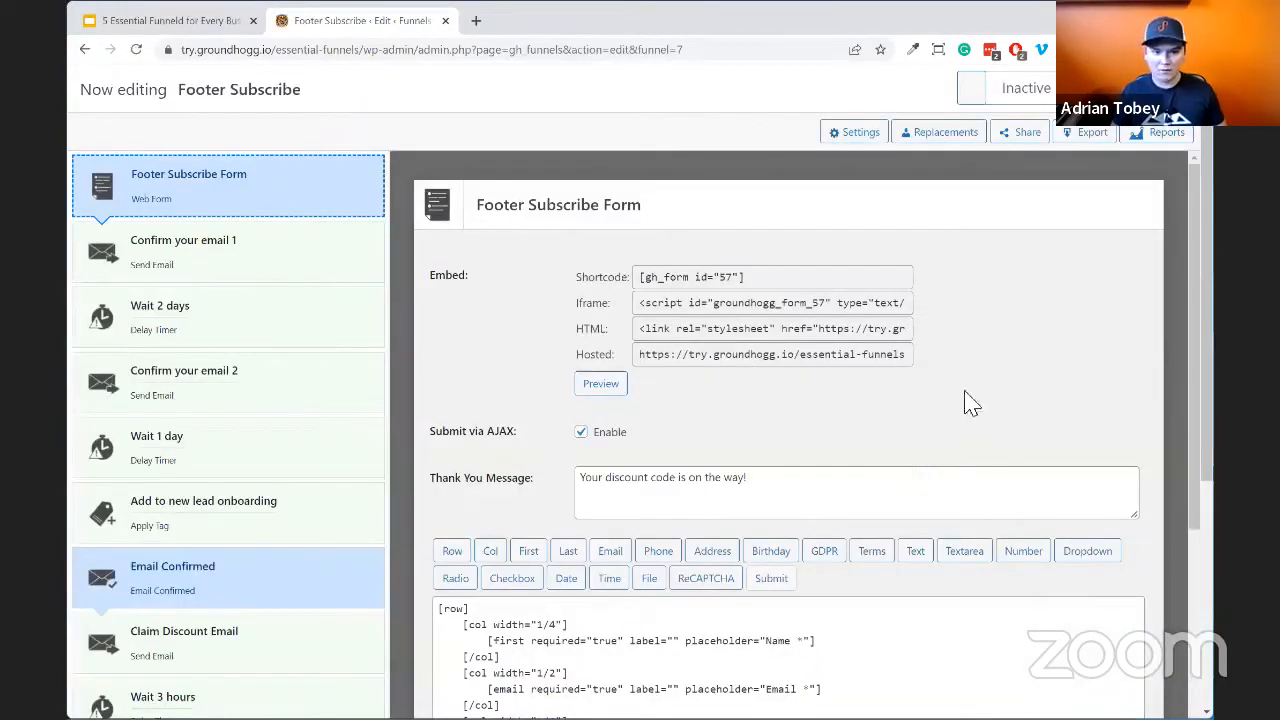
Remove the [recaptcha] shortcode and its leftover blank line from the Footer Subscribe Form code
scroll(357, 529, down, 4)
scroll(357, 535, up, 4)
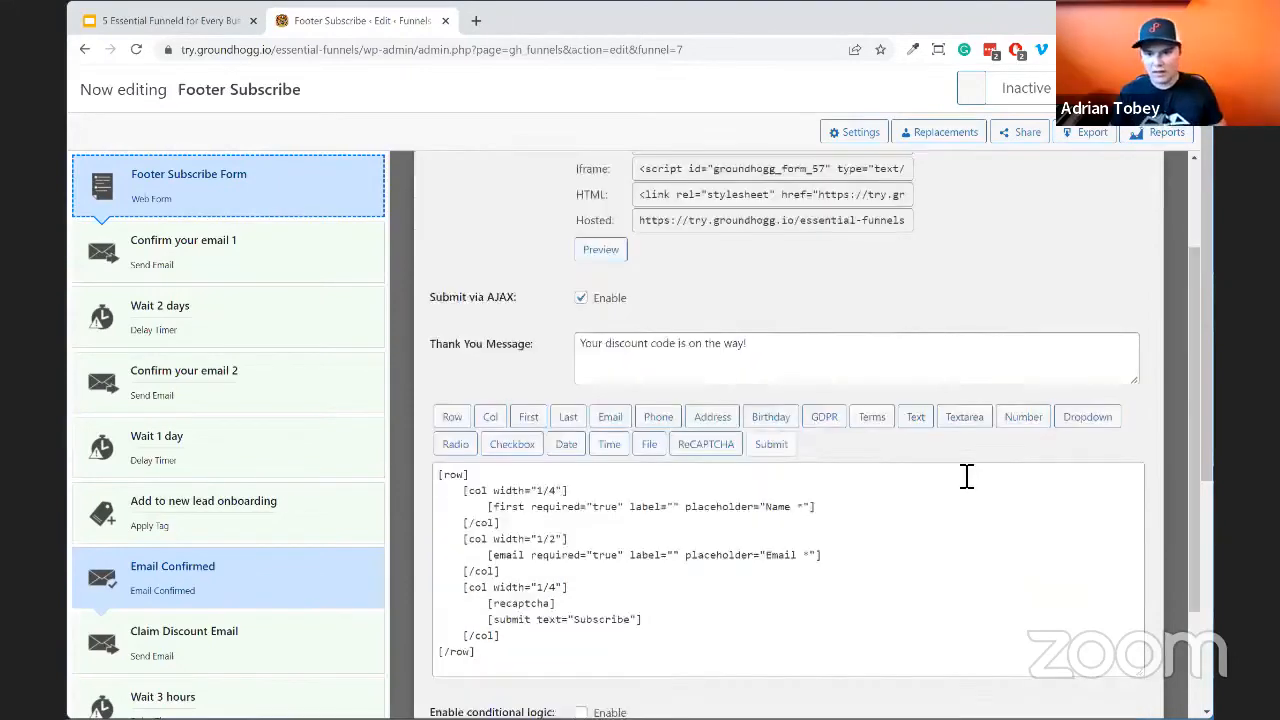
scroll(960, 480, down, 3)
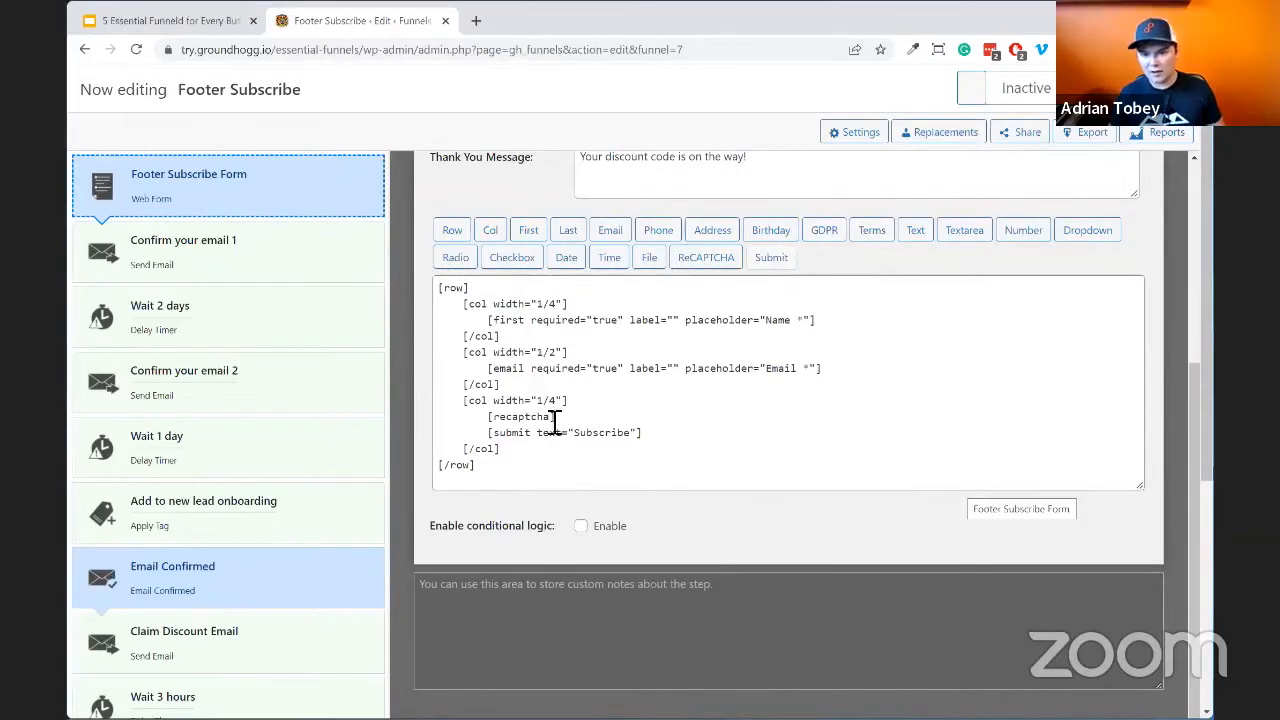
drag(578, 420, 487, 416)
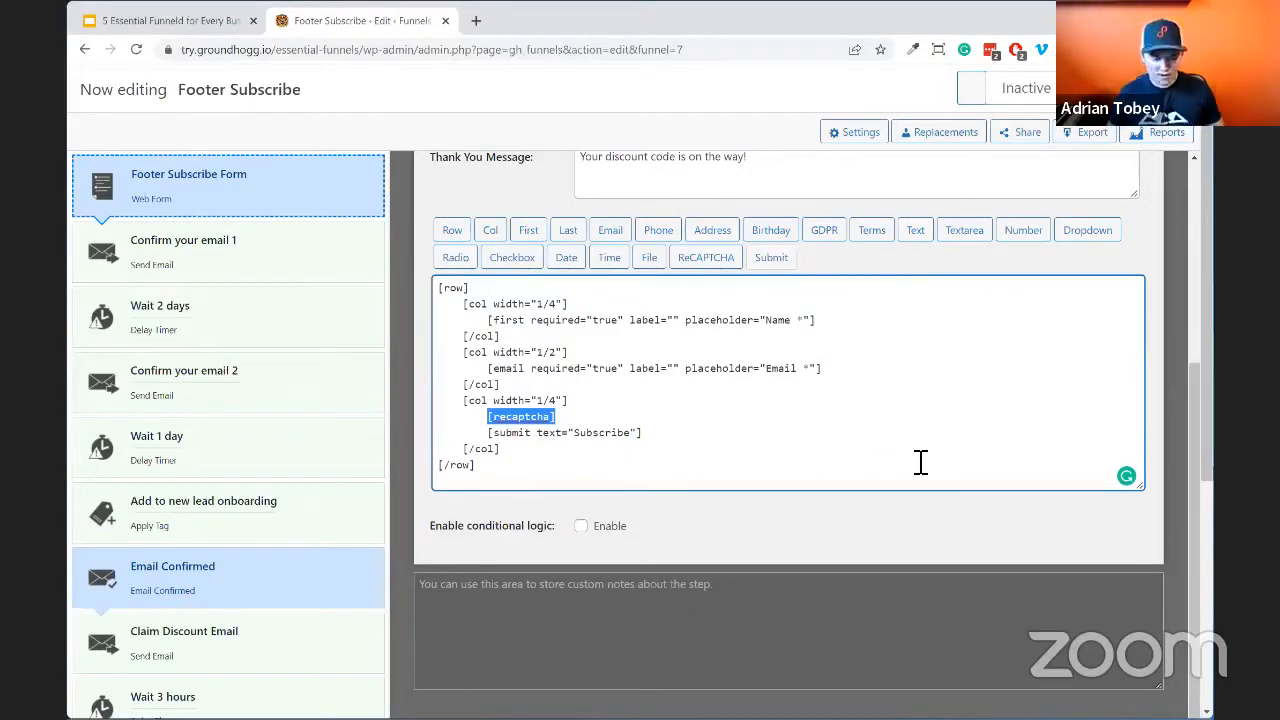
key(BackSpace)
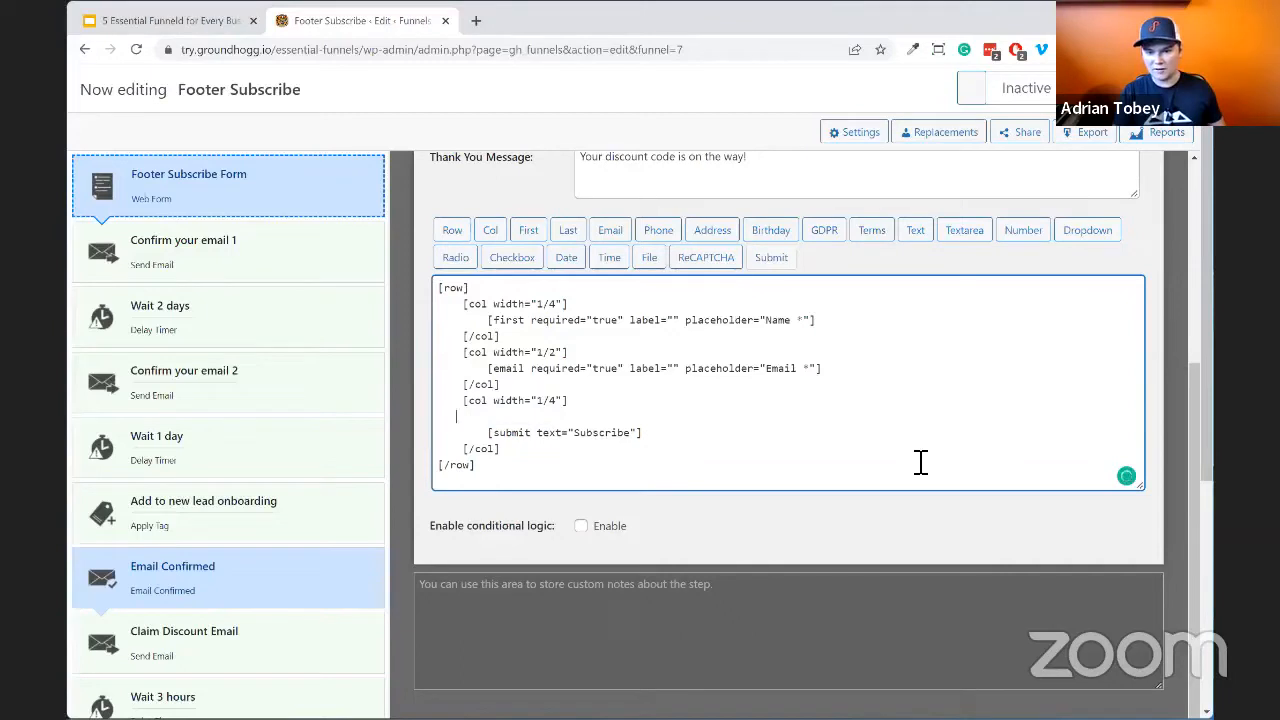
key(Delete)
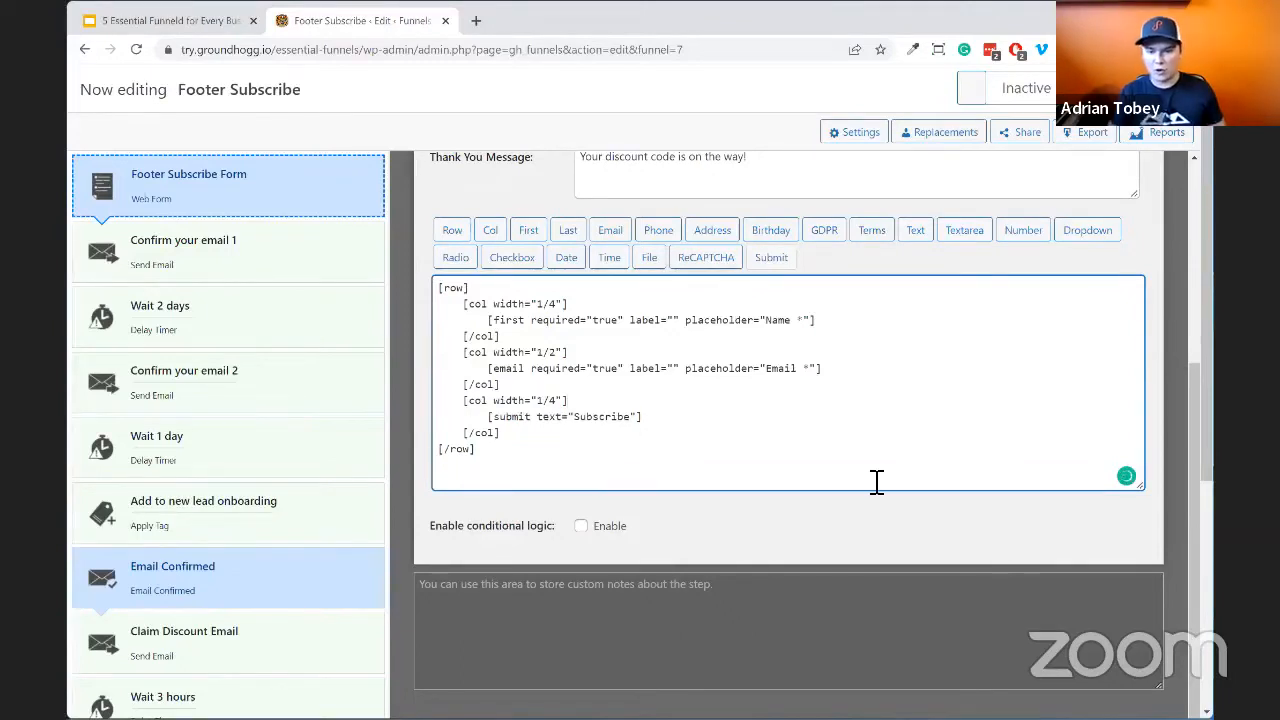
Review the Footer Subscribe Form and the email confirmation sequence, checking the Confirm your email 1 and first Add to new lead onboarding settings
scroll(914, 497, up, 3)
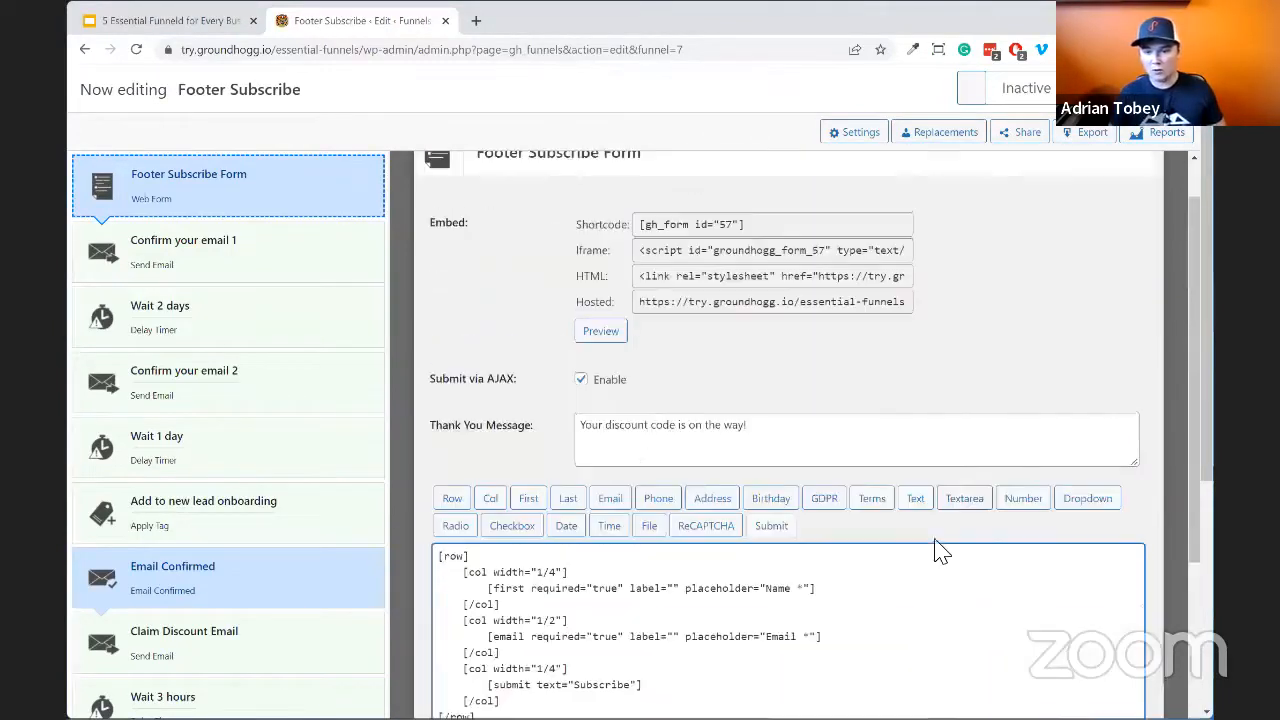
scroll(940, 553, down, 1)
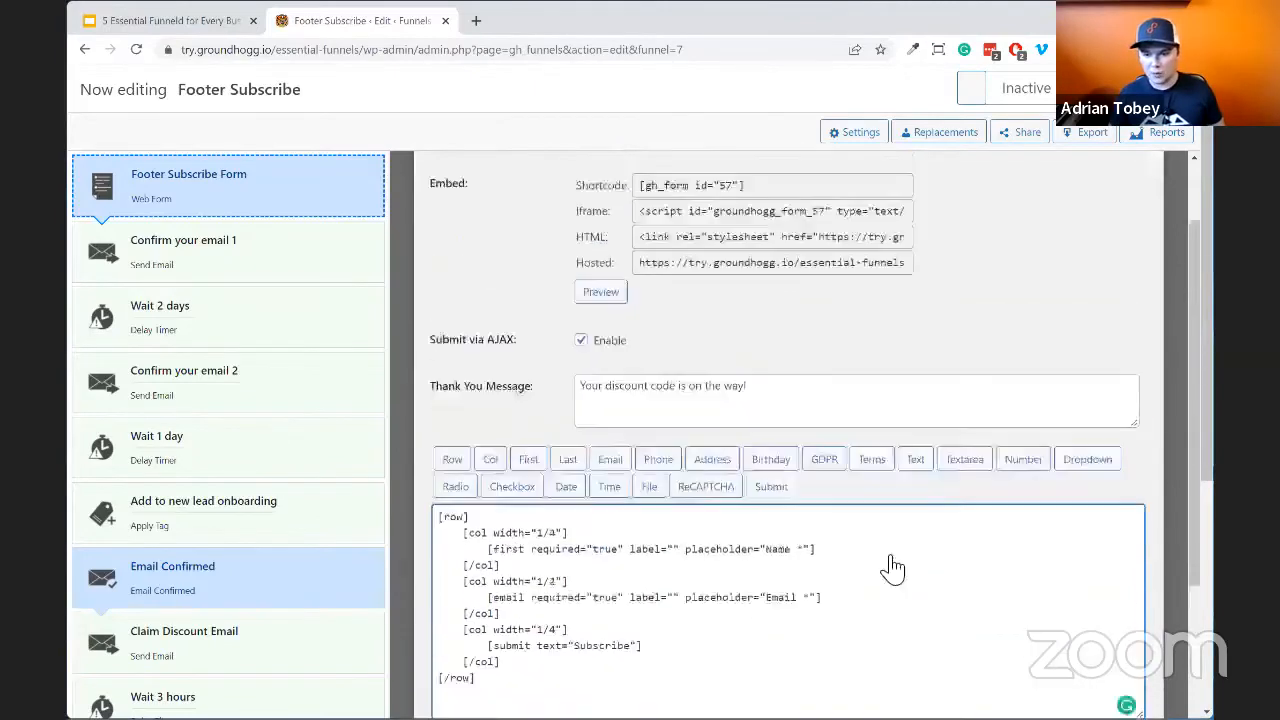
scroll(1023, 414, up, 2)
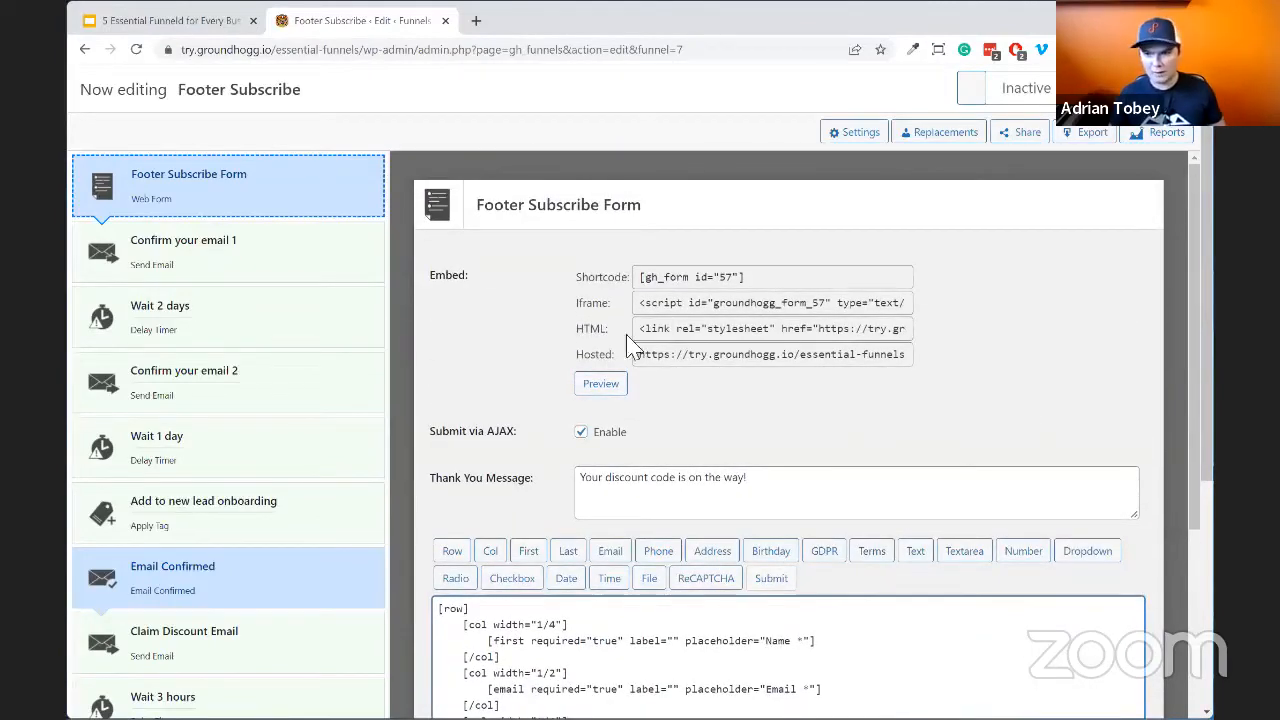
click(270, 268)
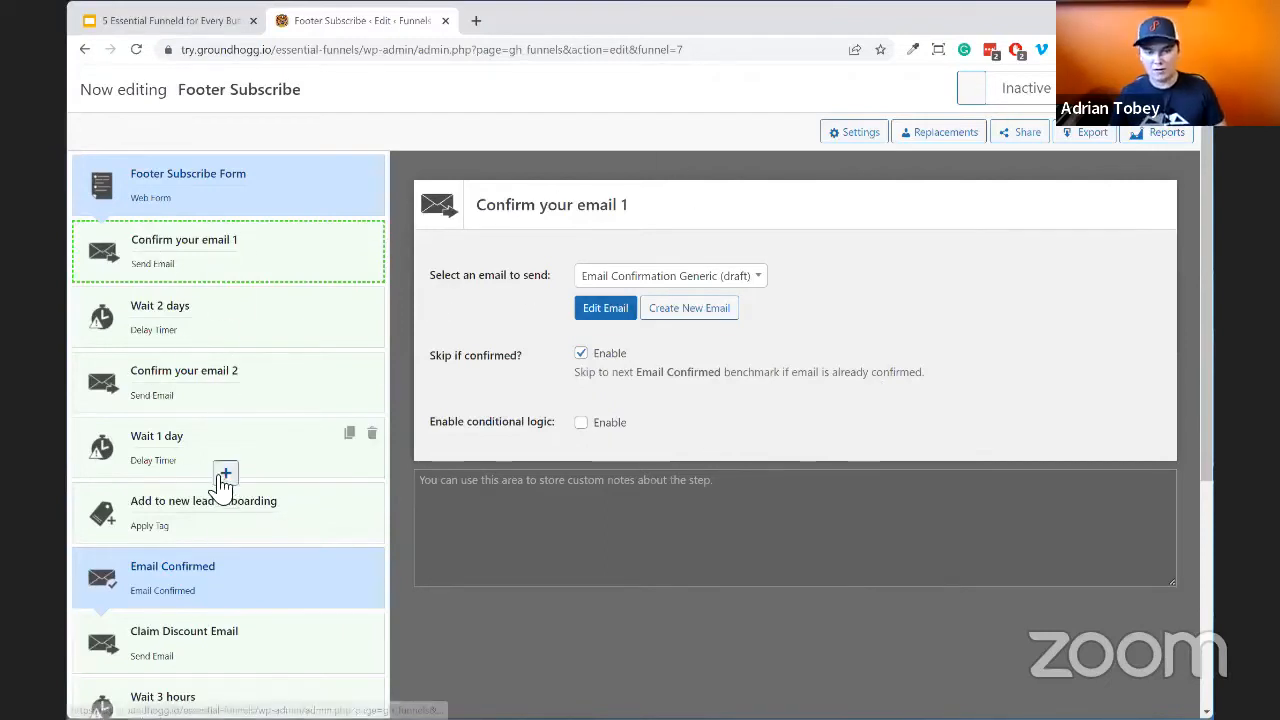
scroll(237, 514, down, 3)
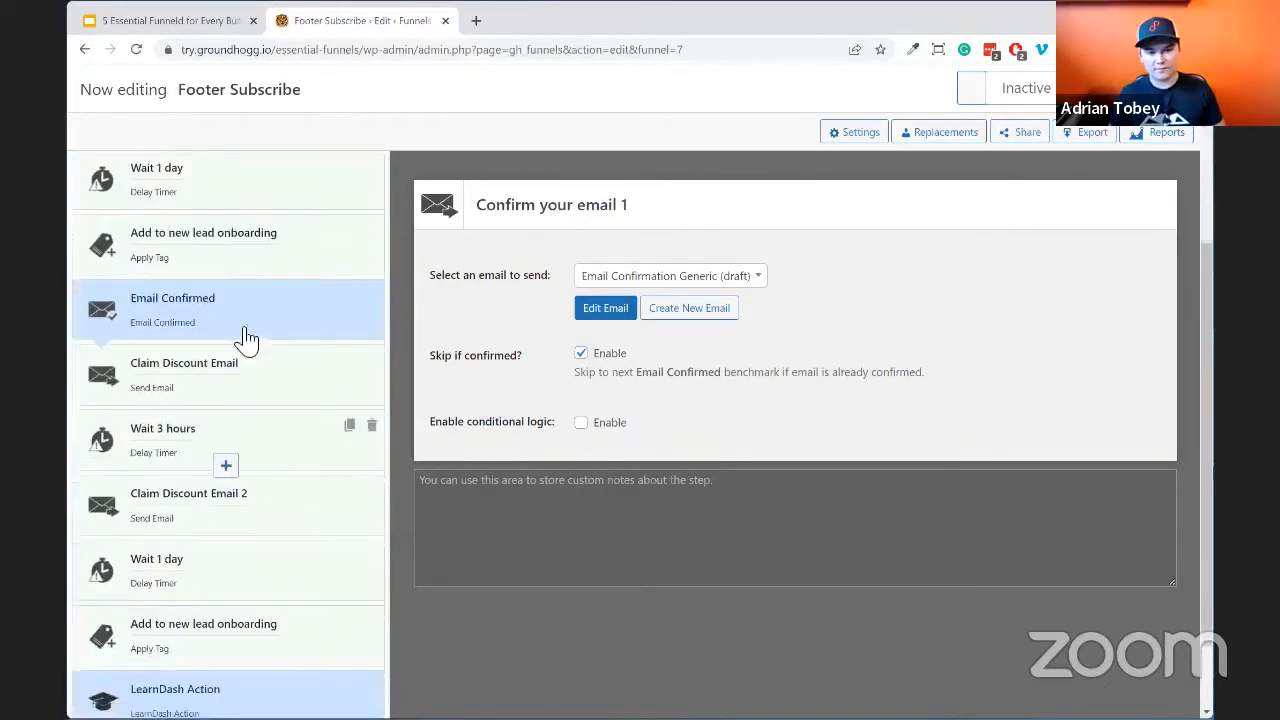
scroll(268, 400, up, 2)
scroll(295, 460, up, 1)
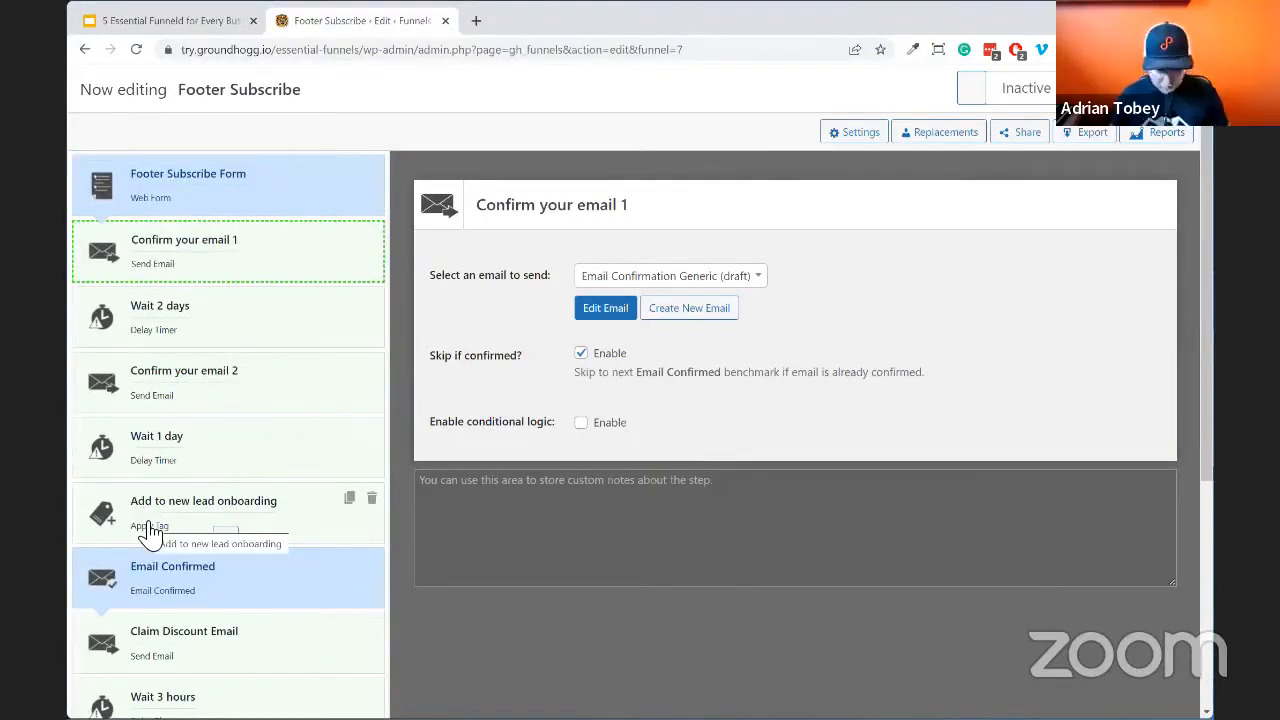
click(289, 514)
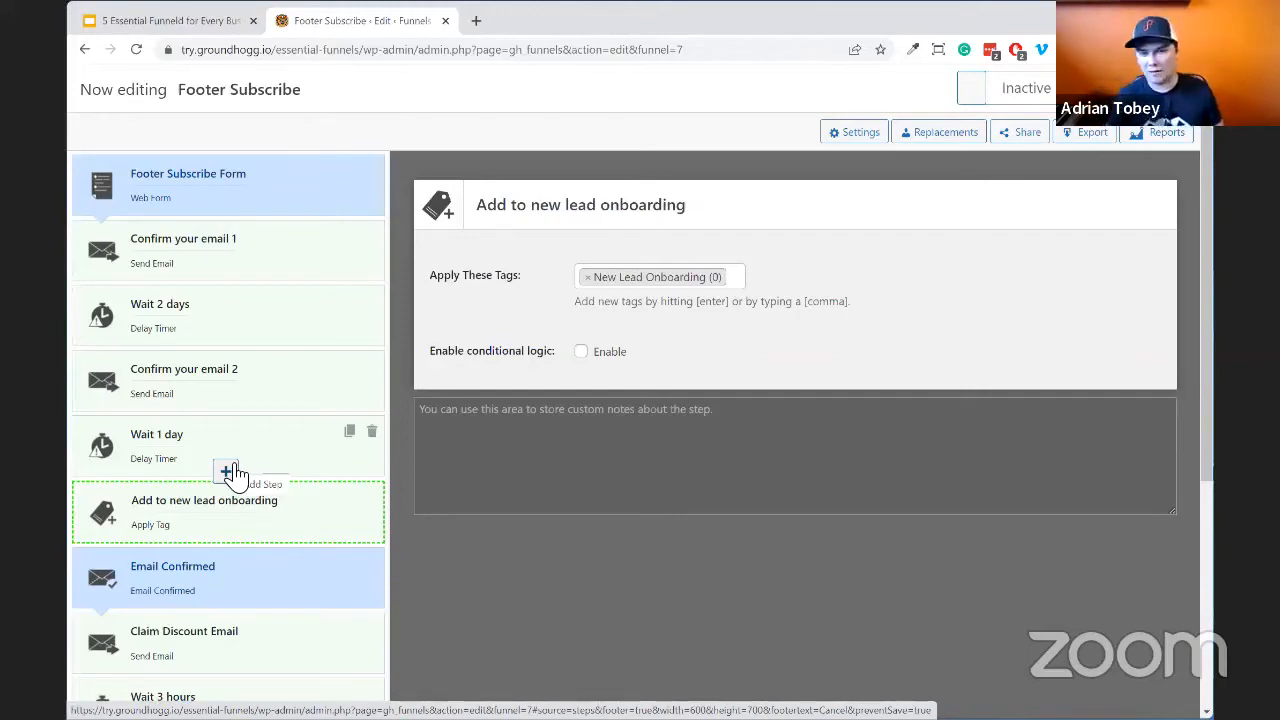
Examine the settings of the steps following Email Confirmed, from Claim Discount Email through the closing LearnDash Action
scroll(363, 423, down, 3)
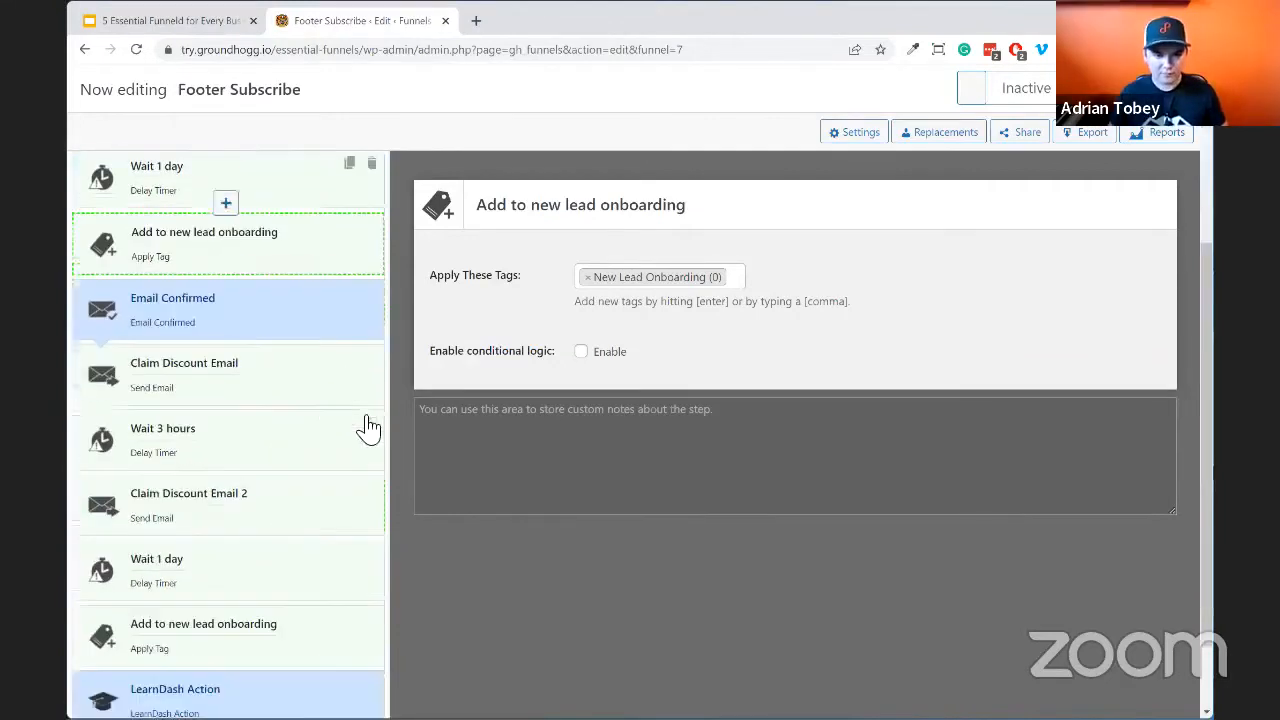
click(285, 382)
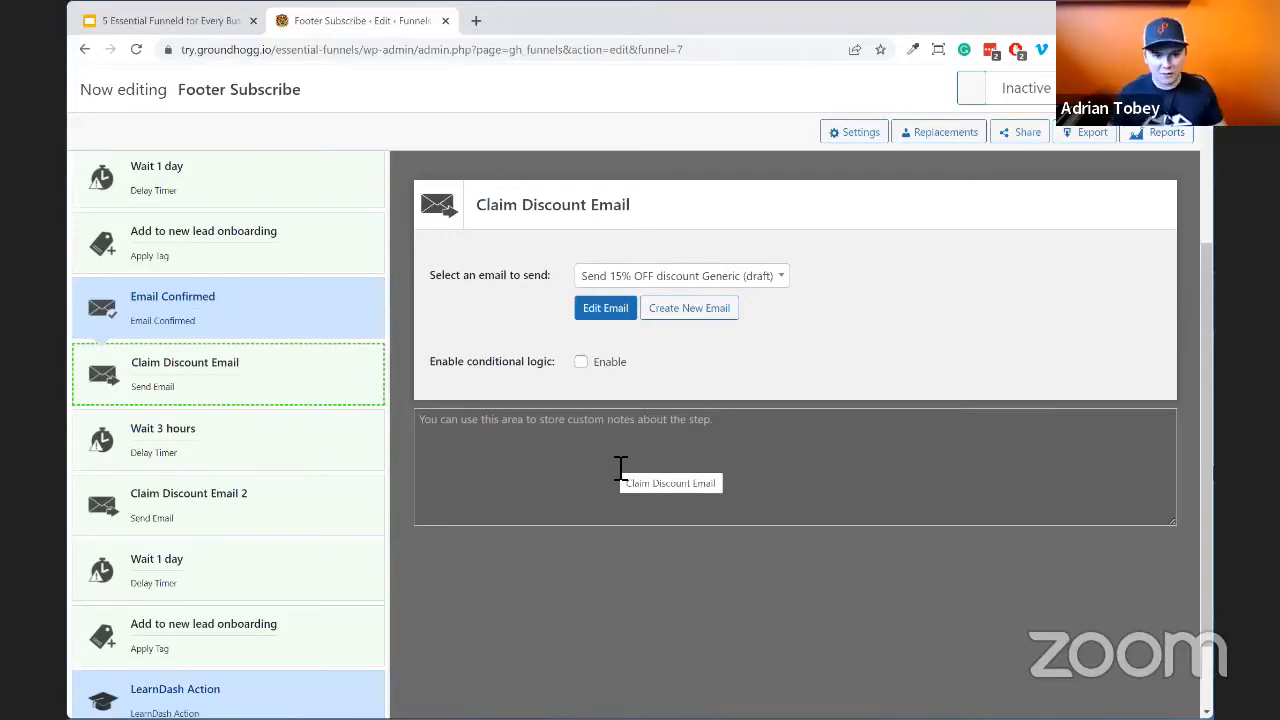
click(300, 424)
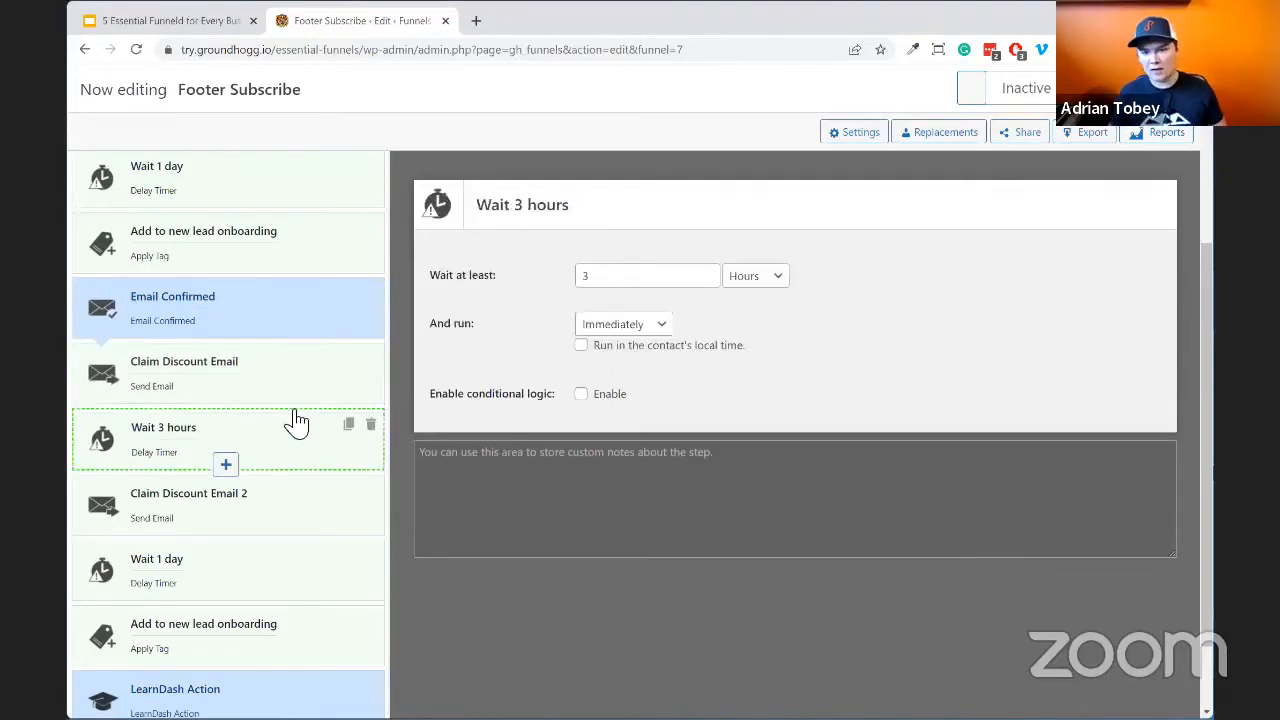
click(267, 514)
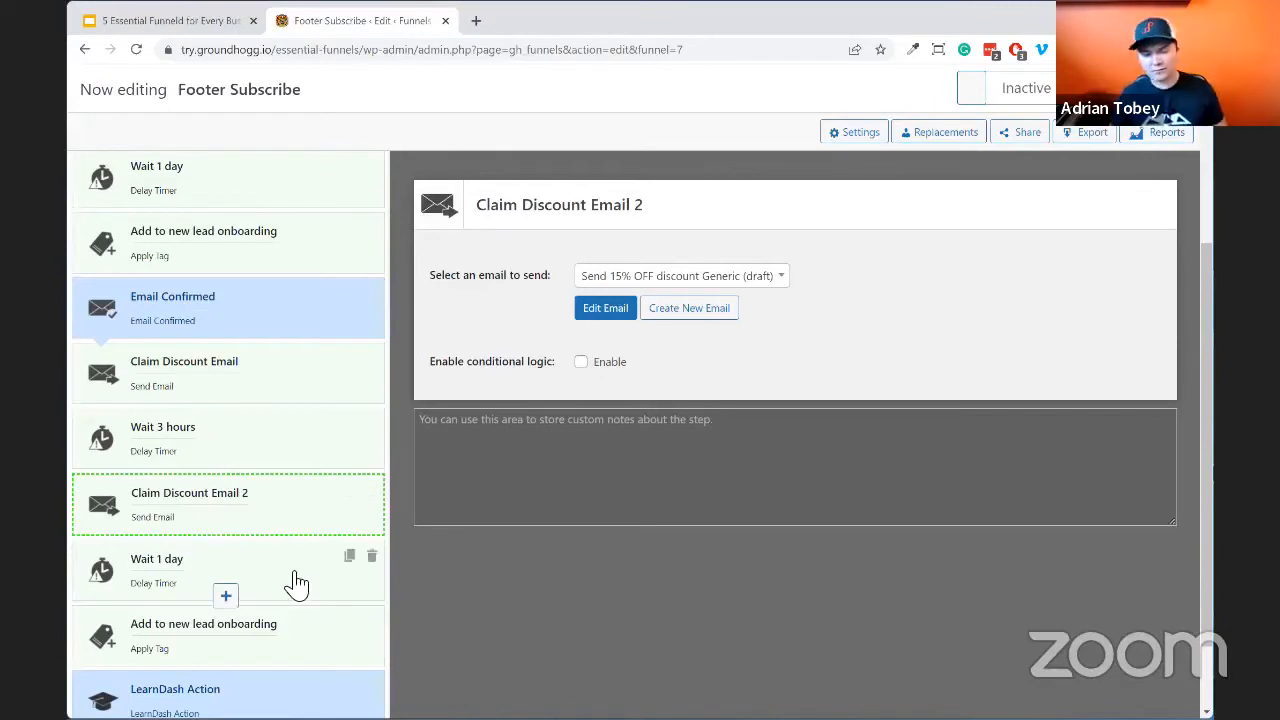
click(268, 640)
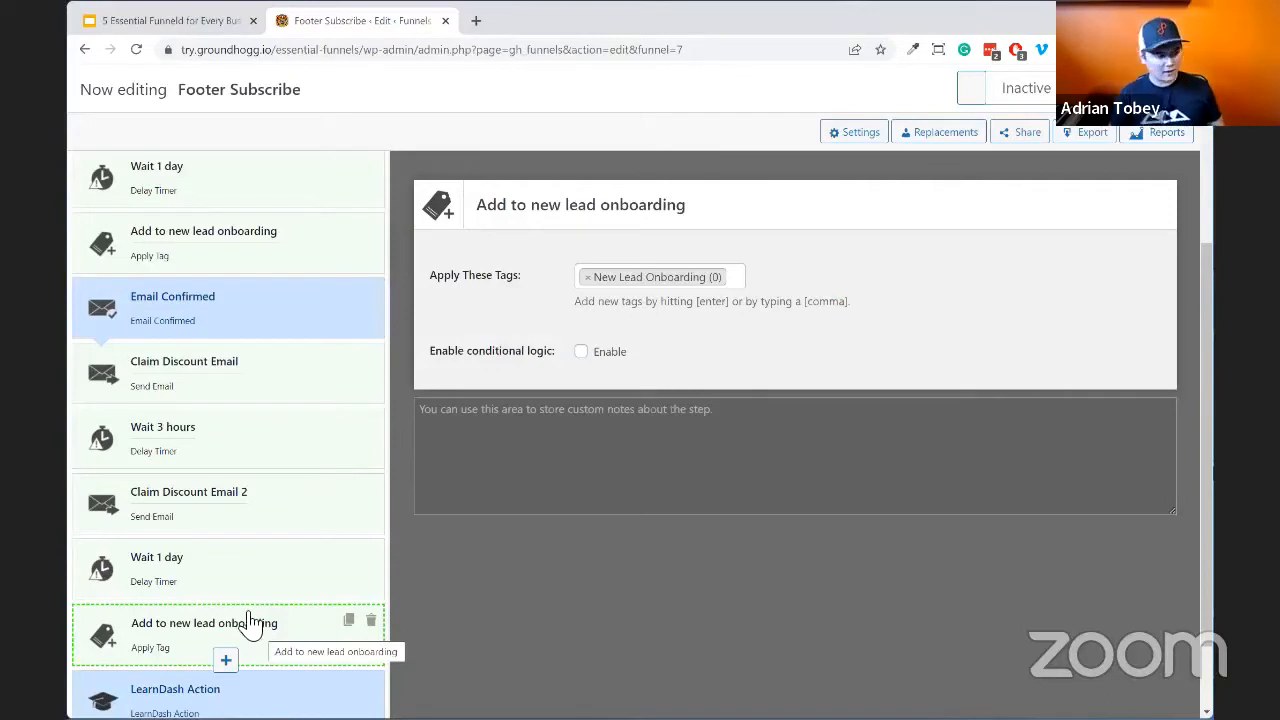
scroll(257, 625, down, 1)
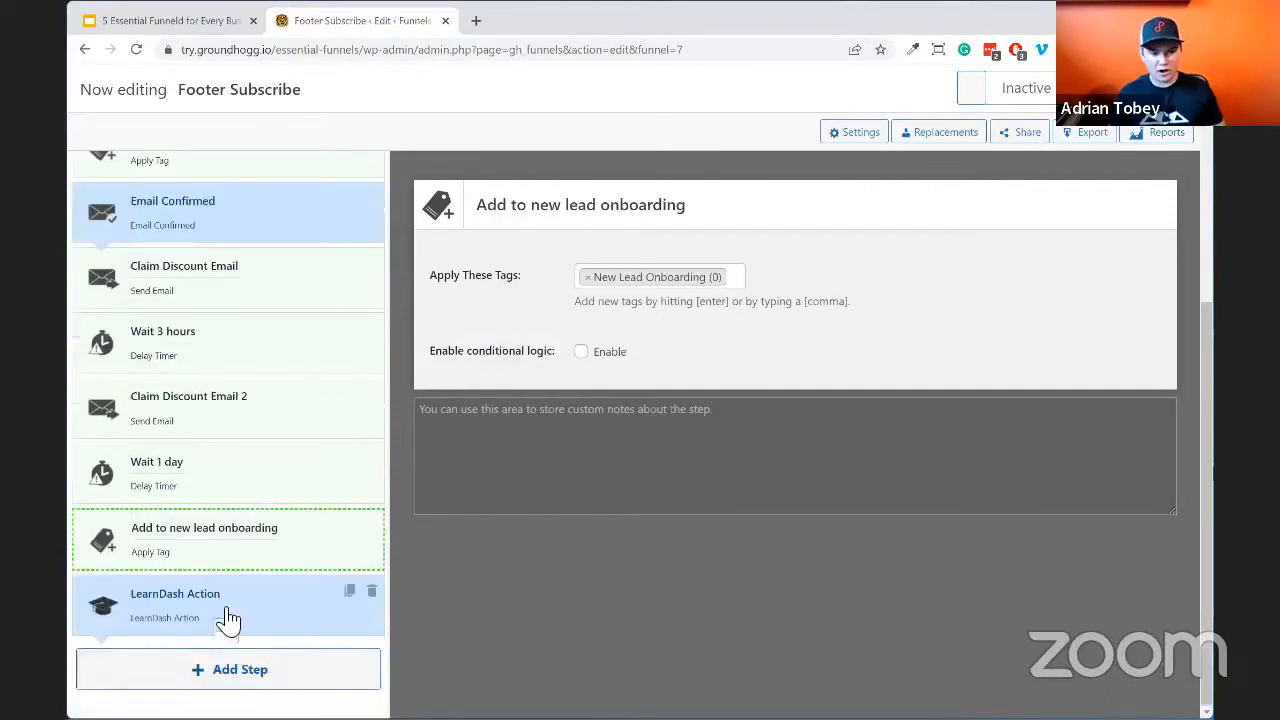
click(290, 605)
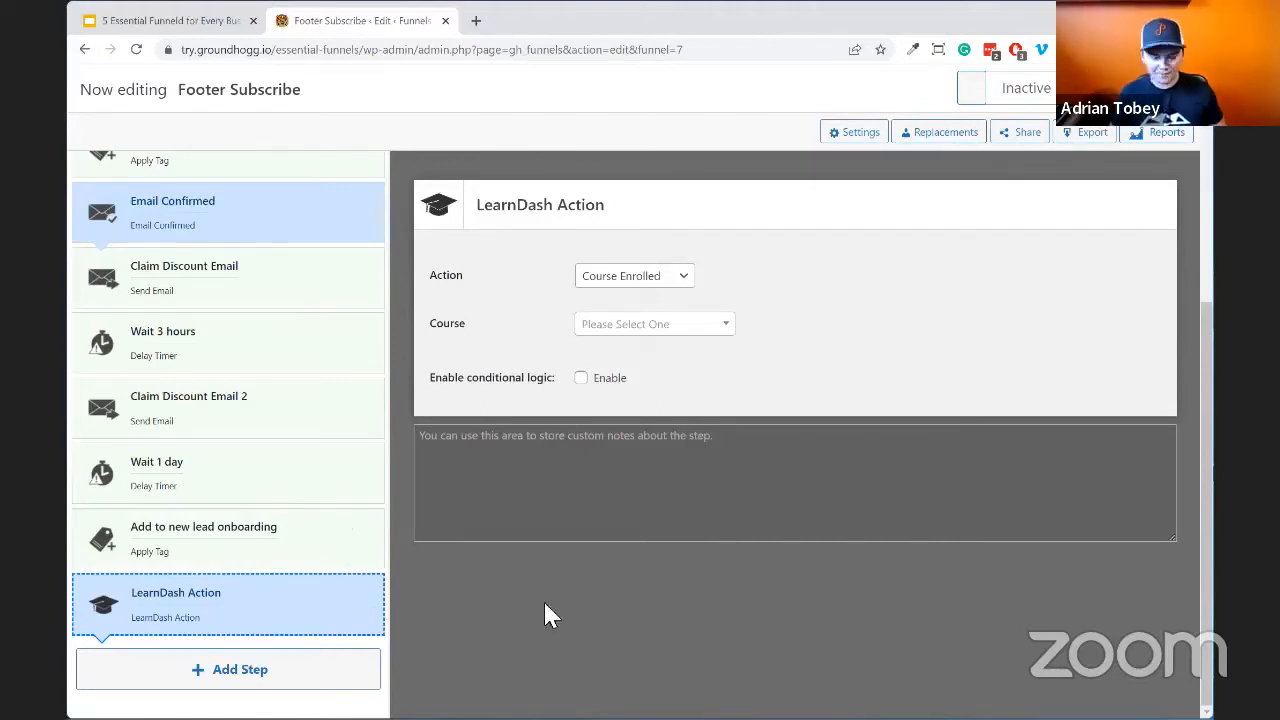
scroll(340, 594, up, 4)
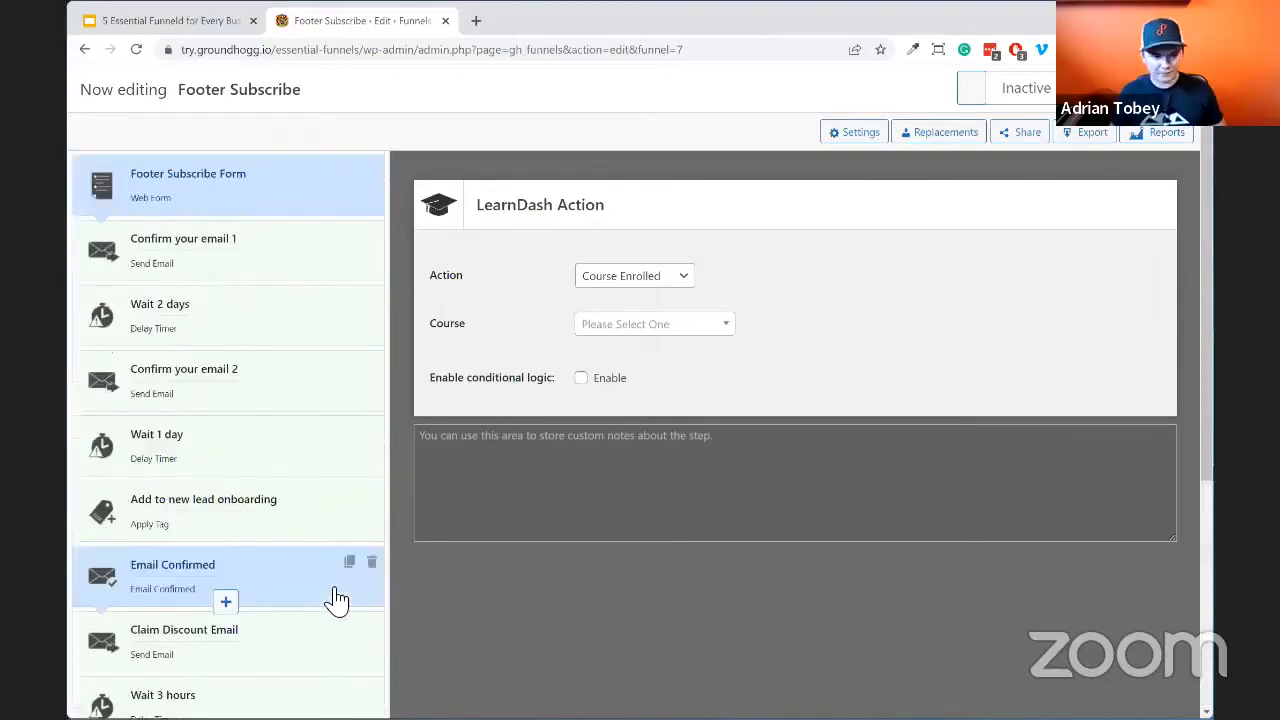
scroll(337, 600, down, 3)
scroll(335, 600, up, 5)
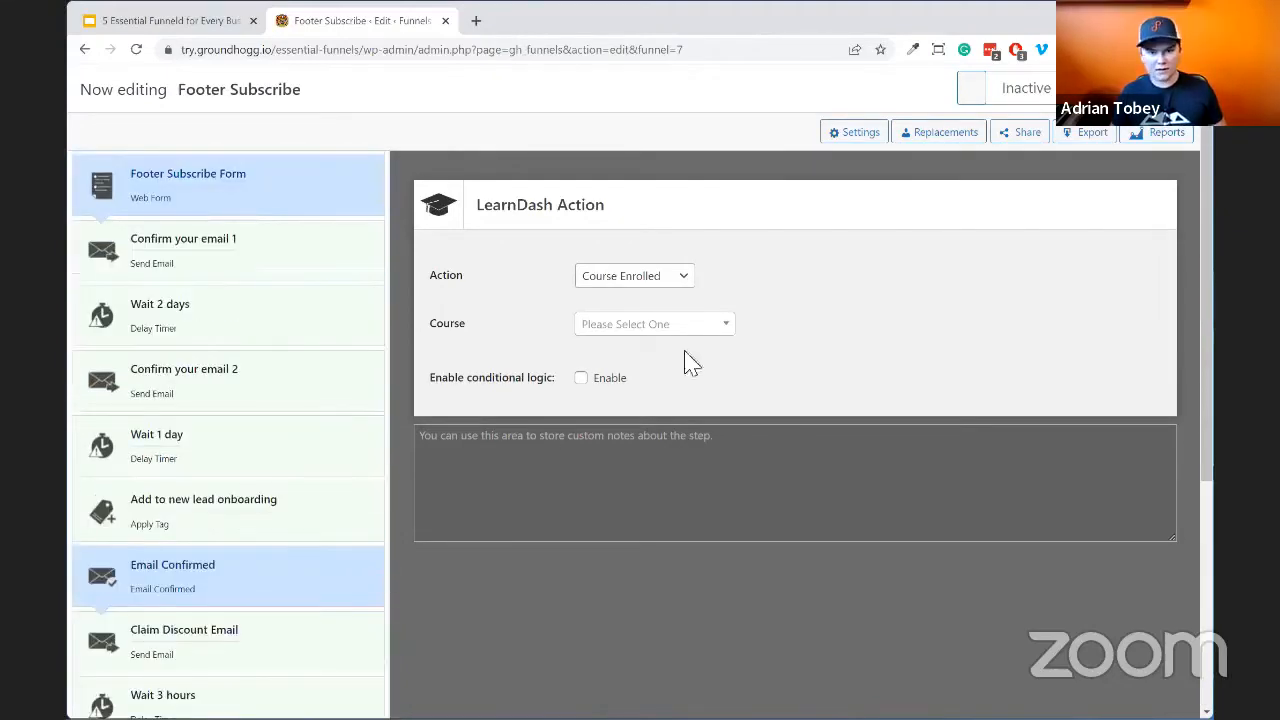
scroll(331, 571, down, 5)
scroll(337, 577, up, 5)
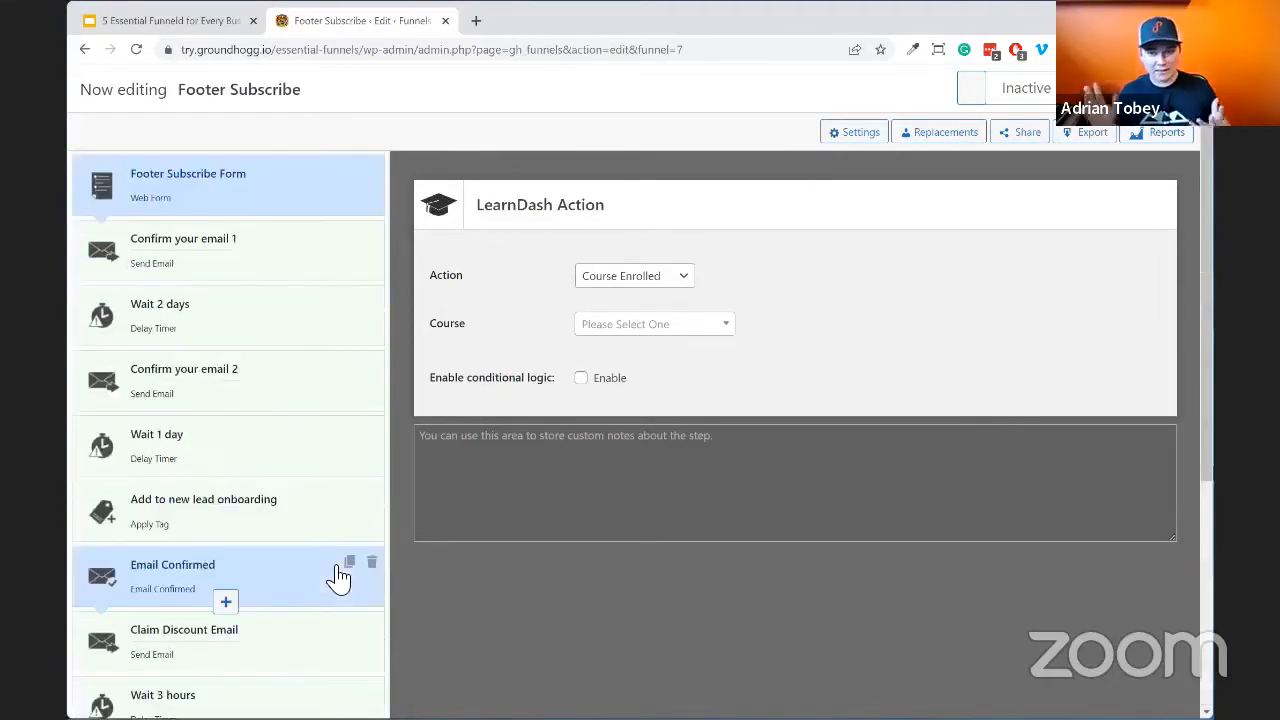
Edit the email sent by Confirm your email 1, setting its status to Ready and removing the broken image above the greeting
click(271, 274)
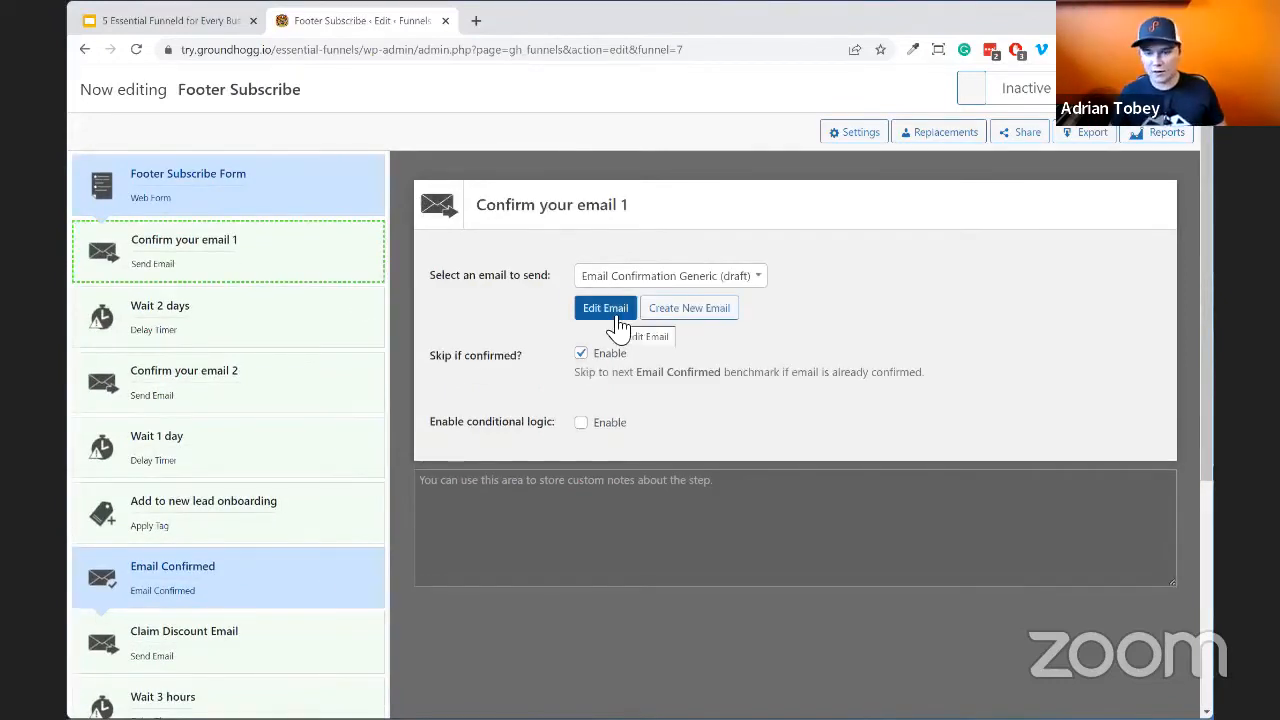
scroll(361, 457, down, 3)
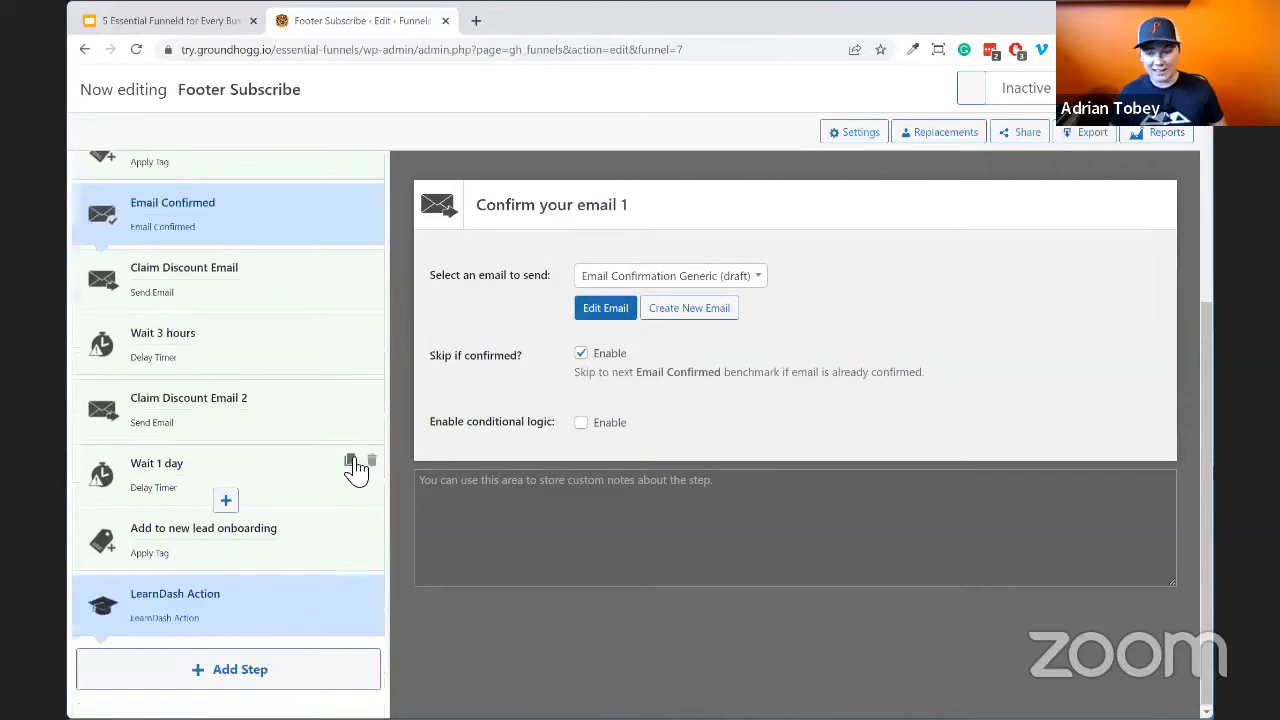
scroll(357, 466, up, 3)
click(605, 308)
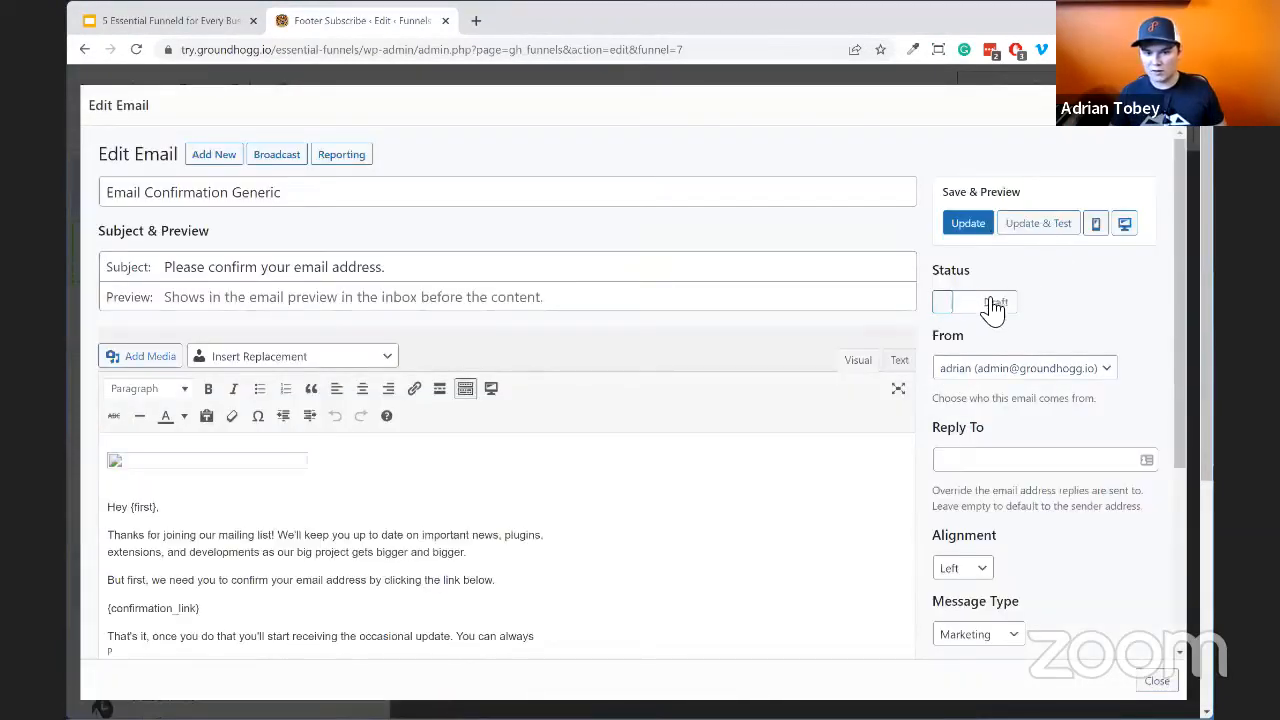
click(994, 303)
click(194, 466)
click(272, 509)
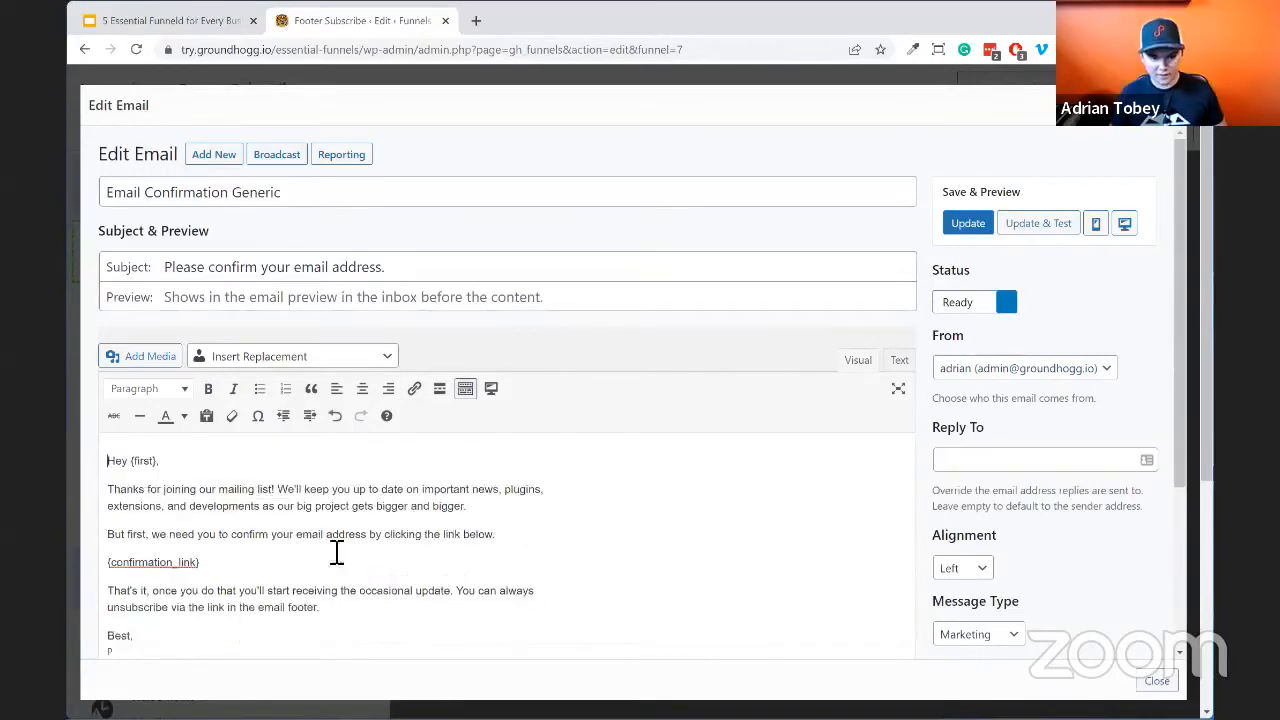
Replace the ending of the confirmation email's last paragraph, from "start receiving" onward, with "receive your discount!"
scroll(371, 566, down, 3)
scroll(263, 563, up, 3)
scroll(270, 550, down, 1)
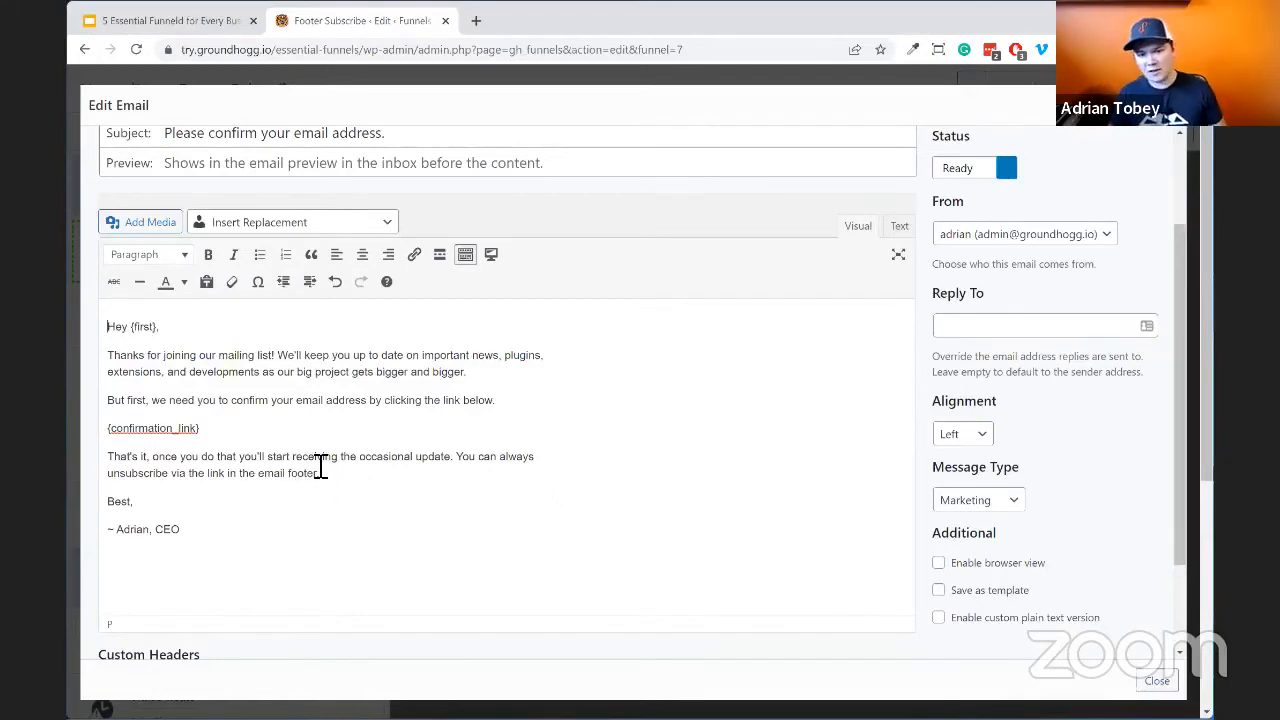
click(238, 434)
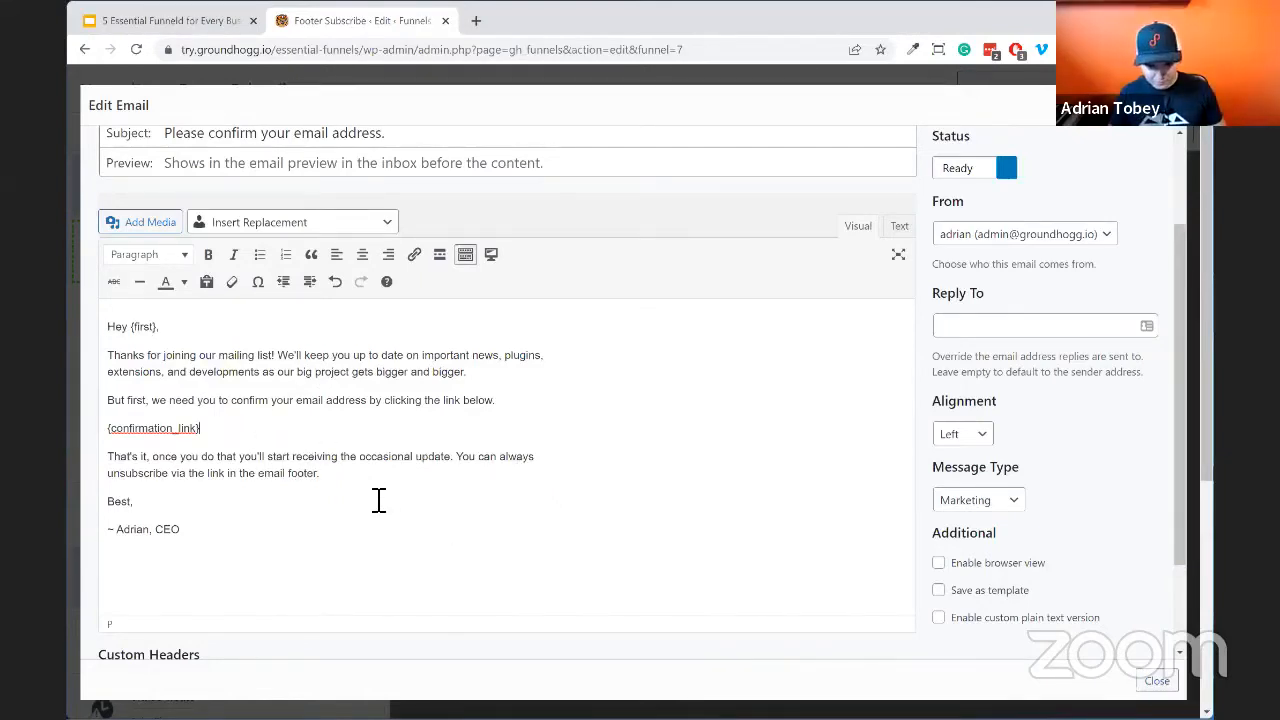
drag(320, 473, 100, 447)
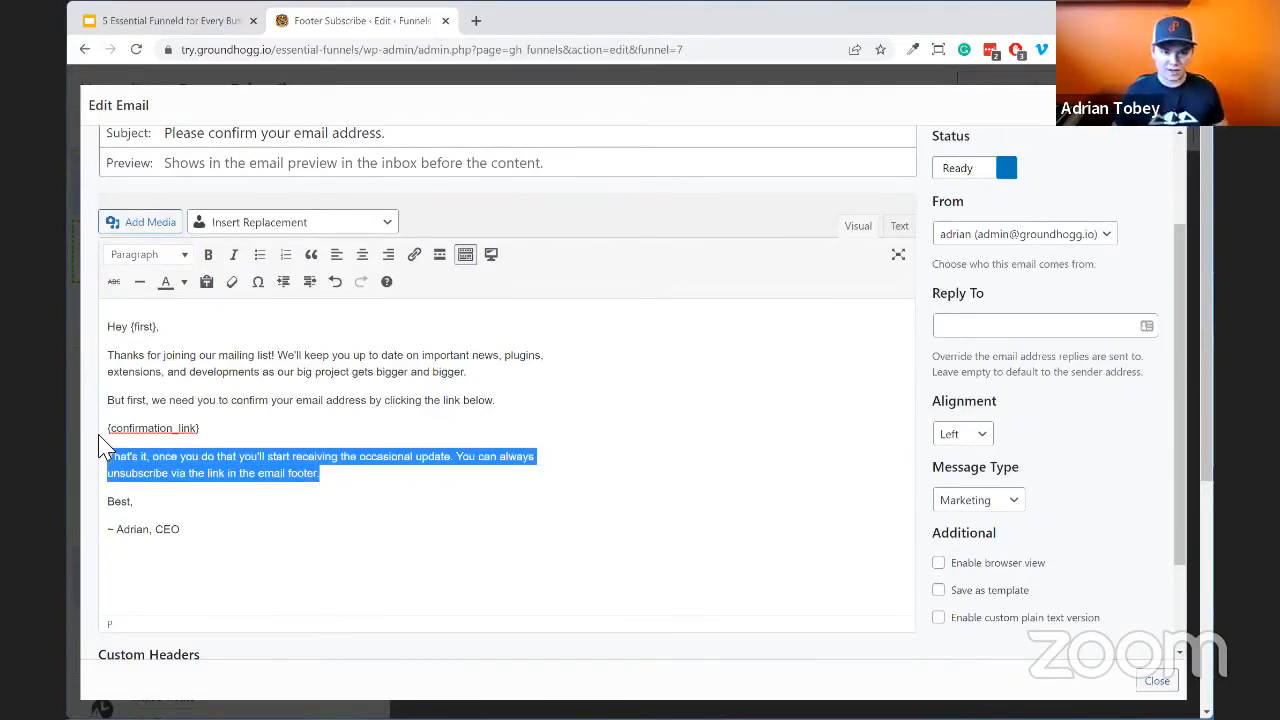
click(430, 494)
drag(338, 463, 271, 452)
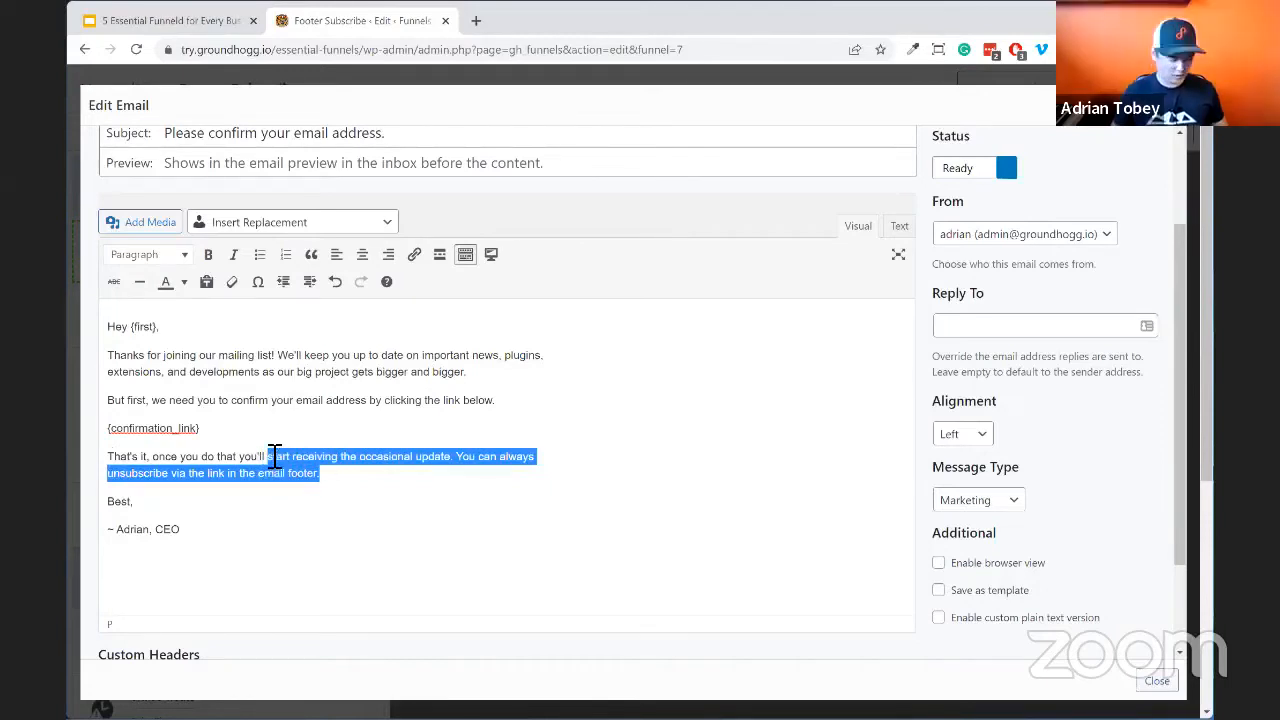
key(BackSpace)
text(receive your s)
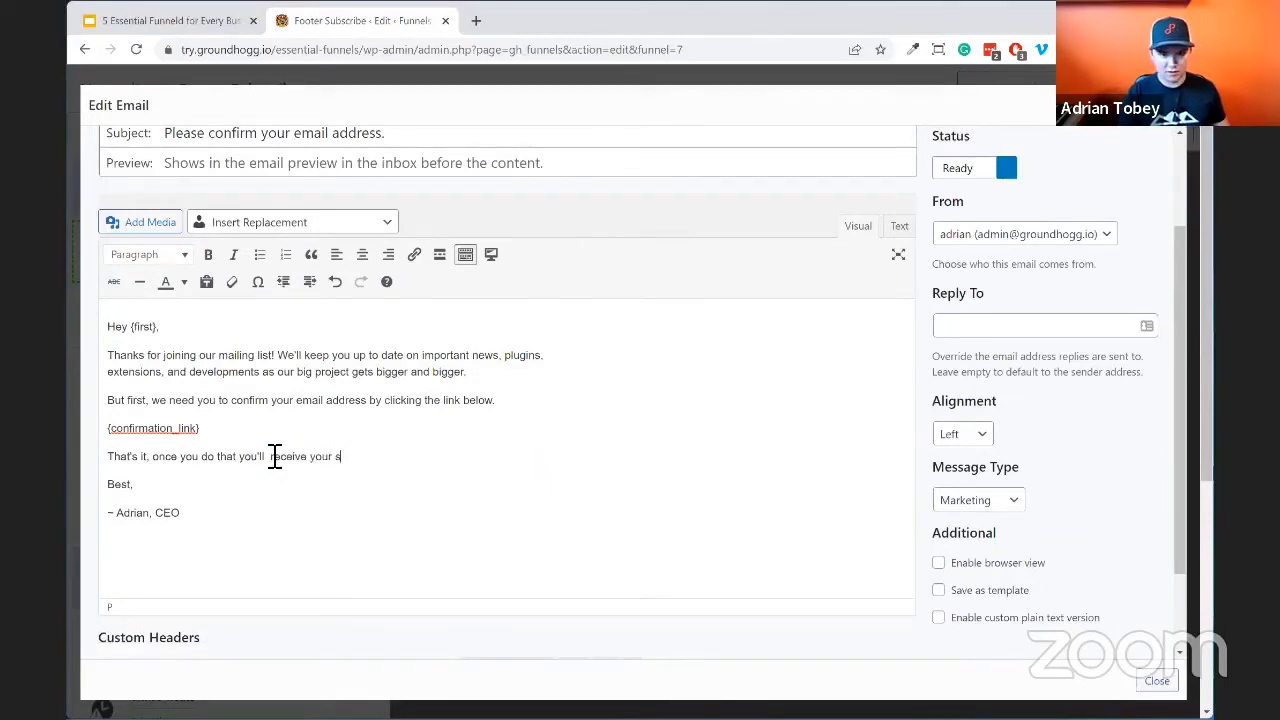
key(BackSpace)
text(discount!)
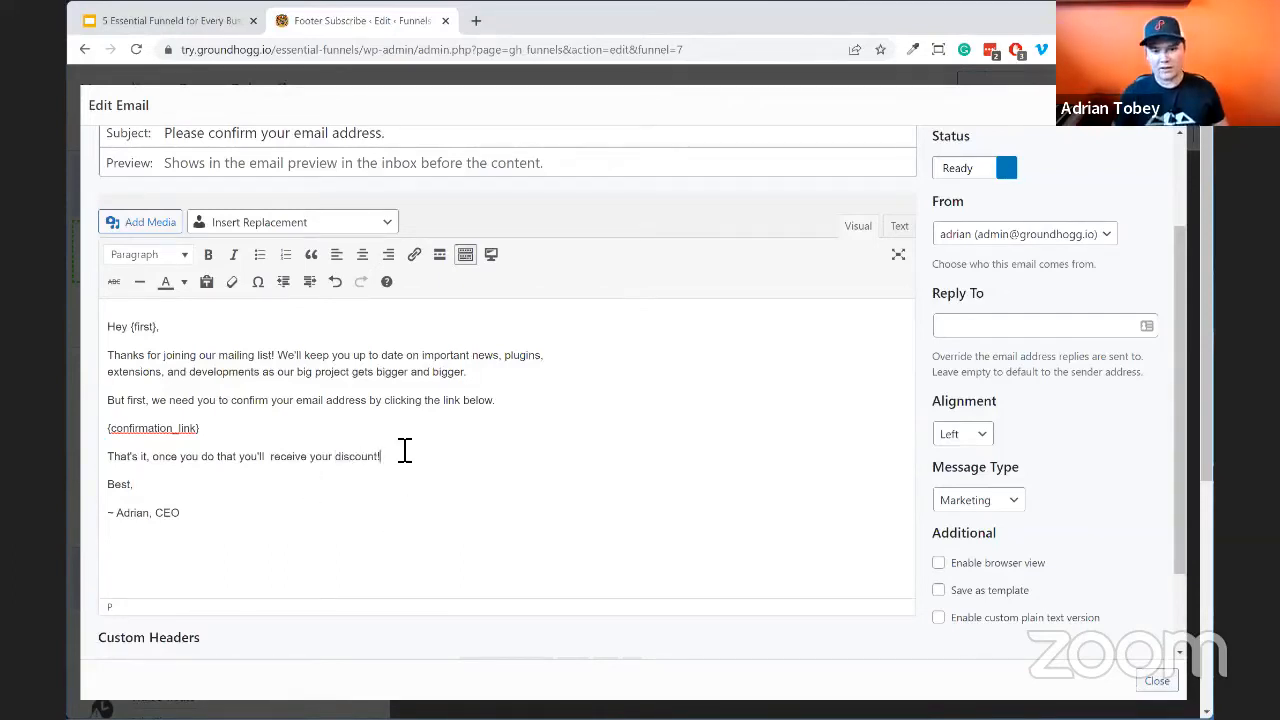
Save the changes to the Confirm your email 1 message and close the email editor
drag(255, 515, 100, 512)
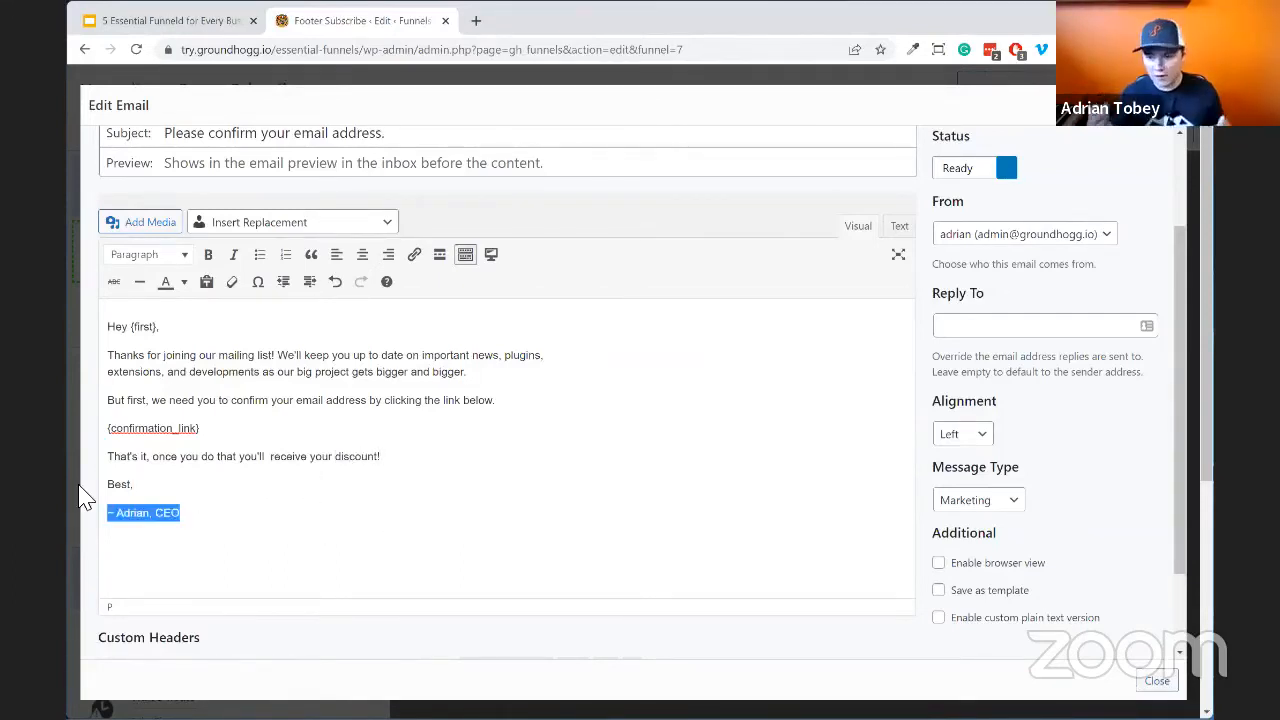
scroll(634, 451, up, 3)
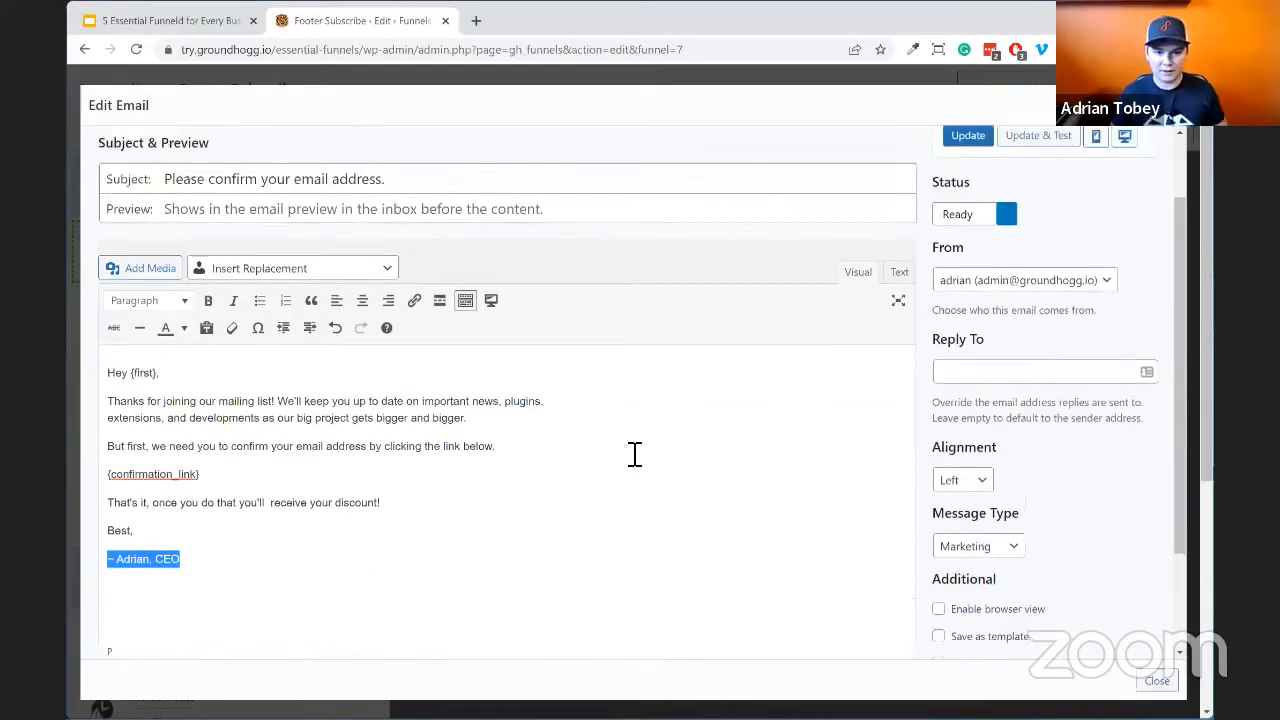
click(964, 236)
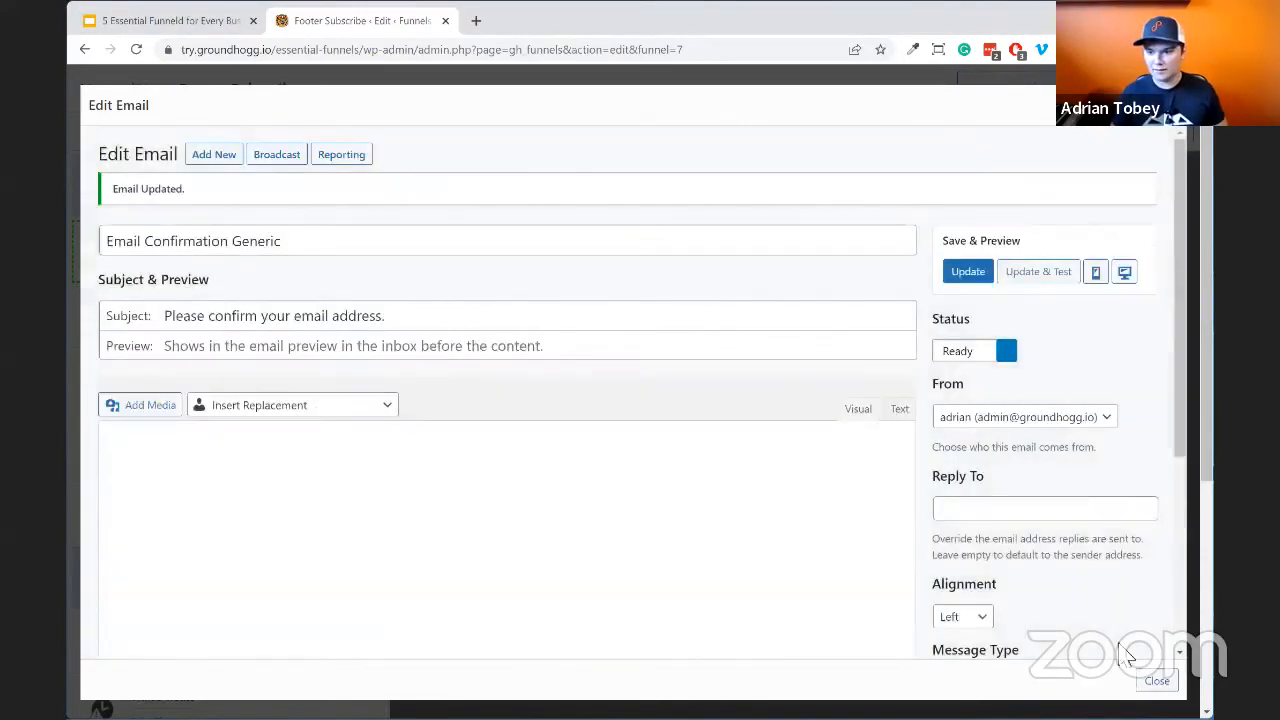
click(1157, 681)
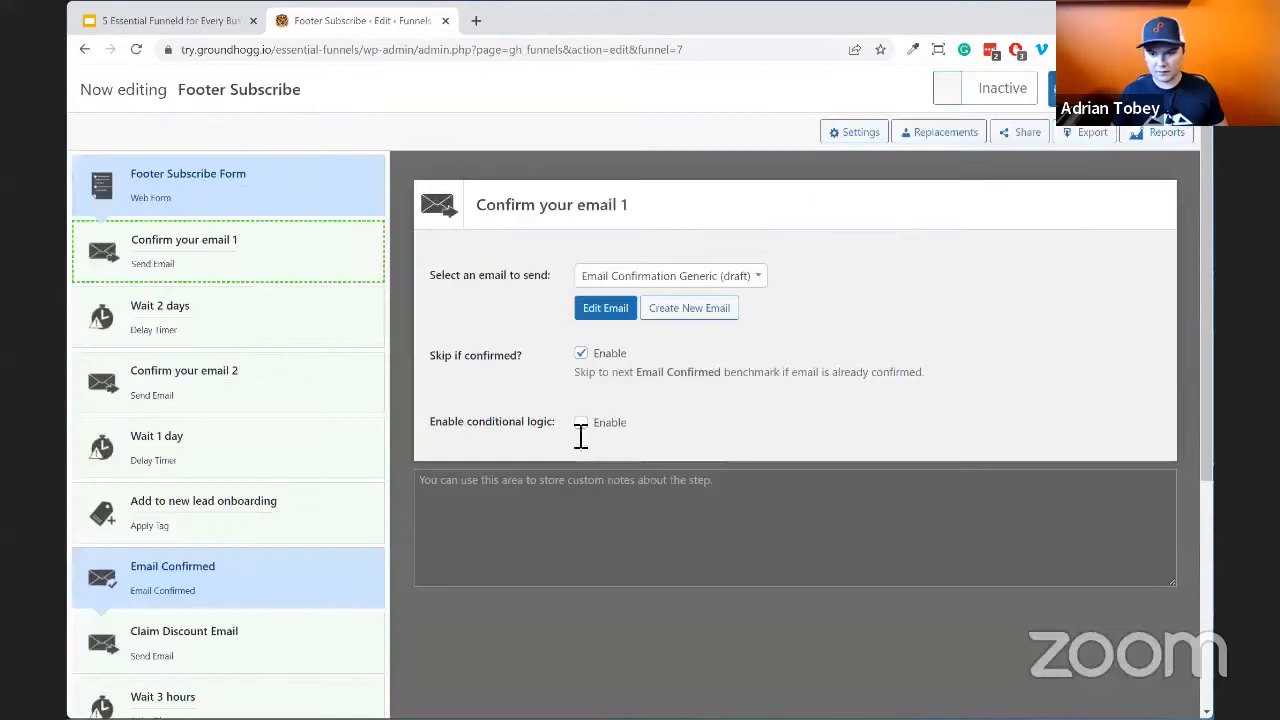
Open the email sent by Confirm your email 2 for editing and remove the broken image above the greeting
click(217, 383)
click(605, 309)
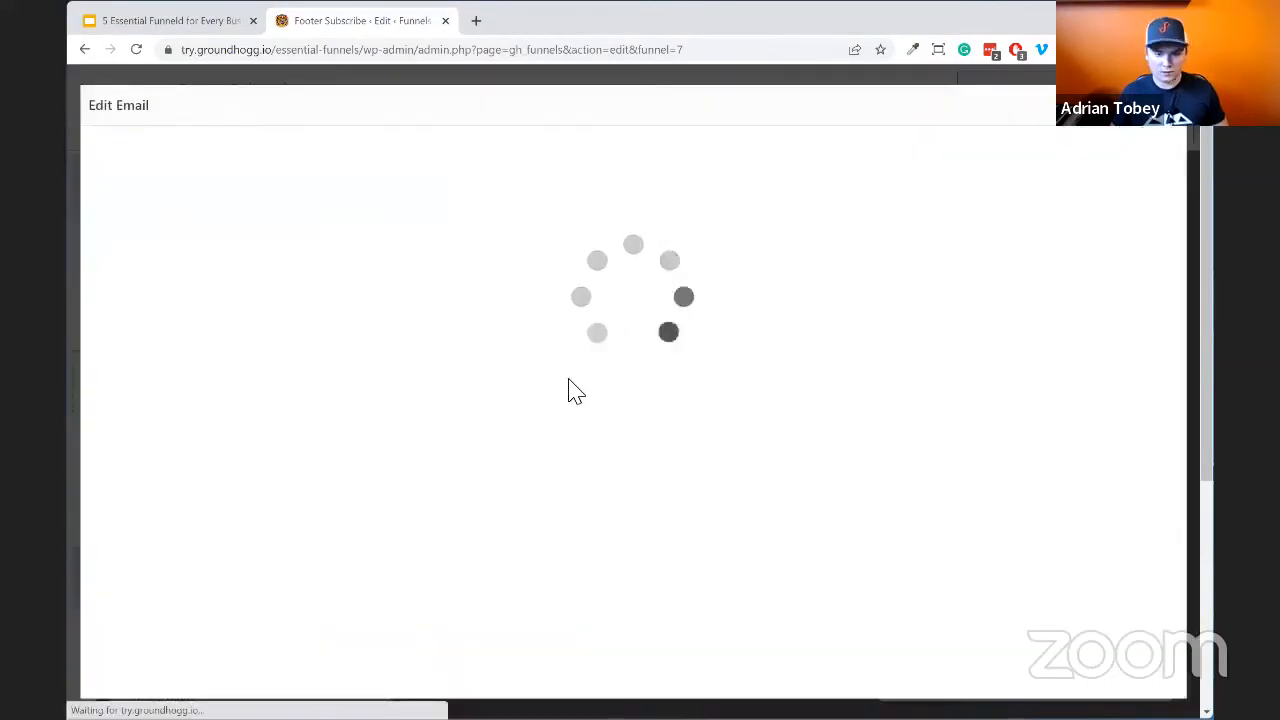
click(297, 457)
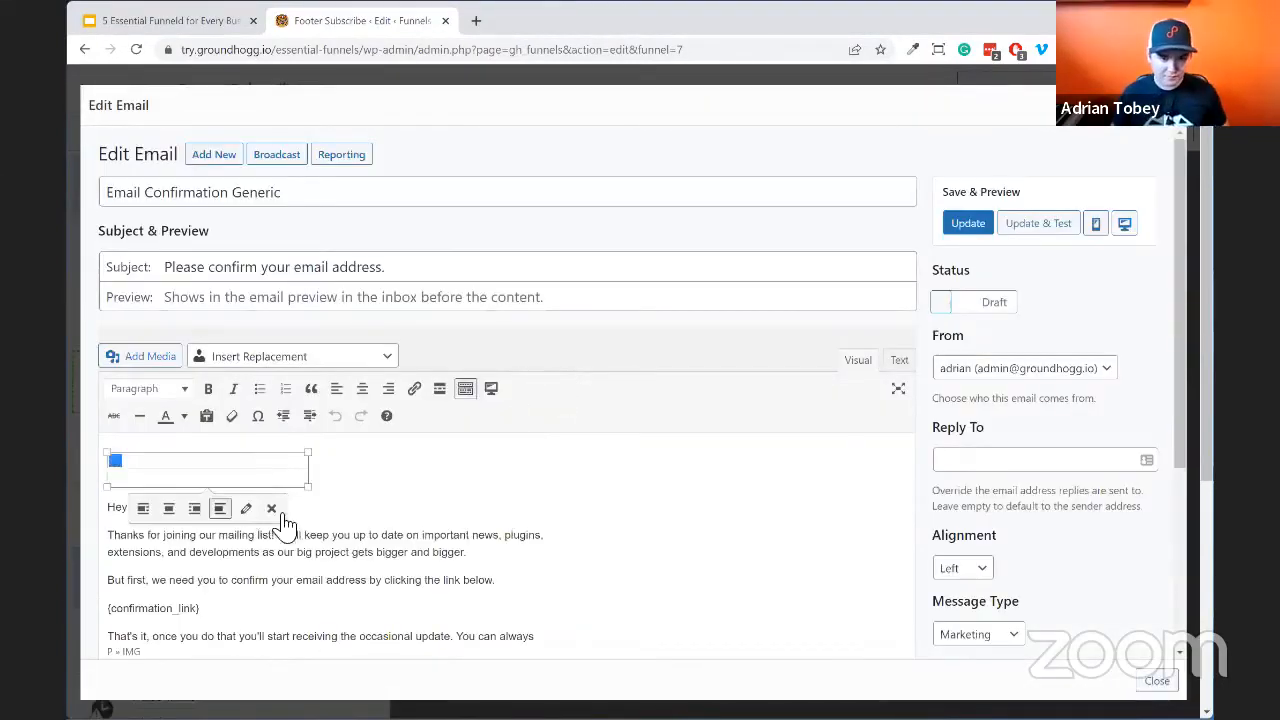
click(279, 503)
Change the last paragraph of the second confirmation email to read "That's it, once you do that you'll start receive your discount!"
scroll(422, 488, down, 2)
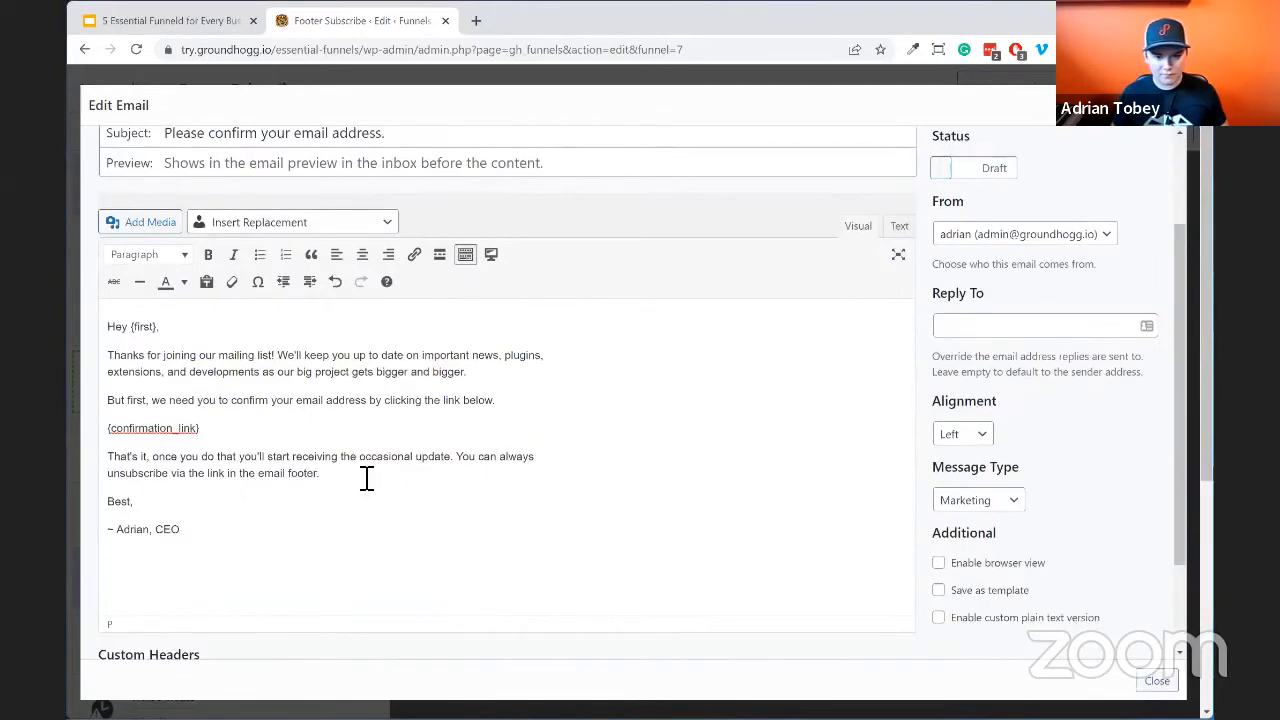
drag(366, 477, 335, 458)
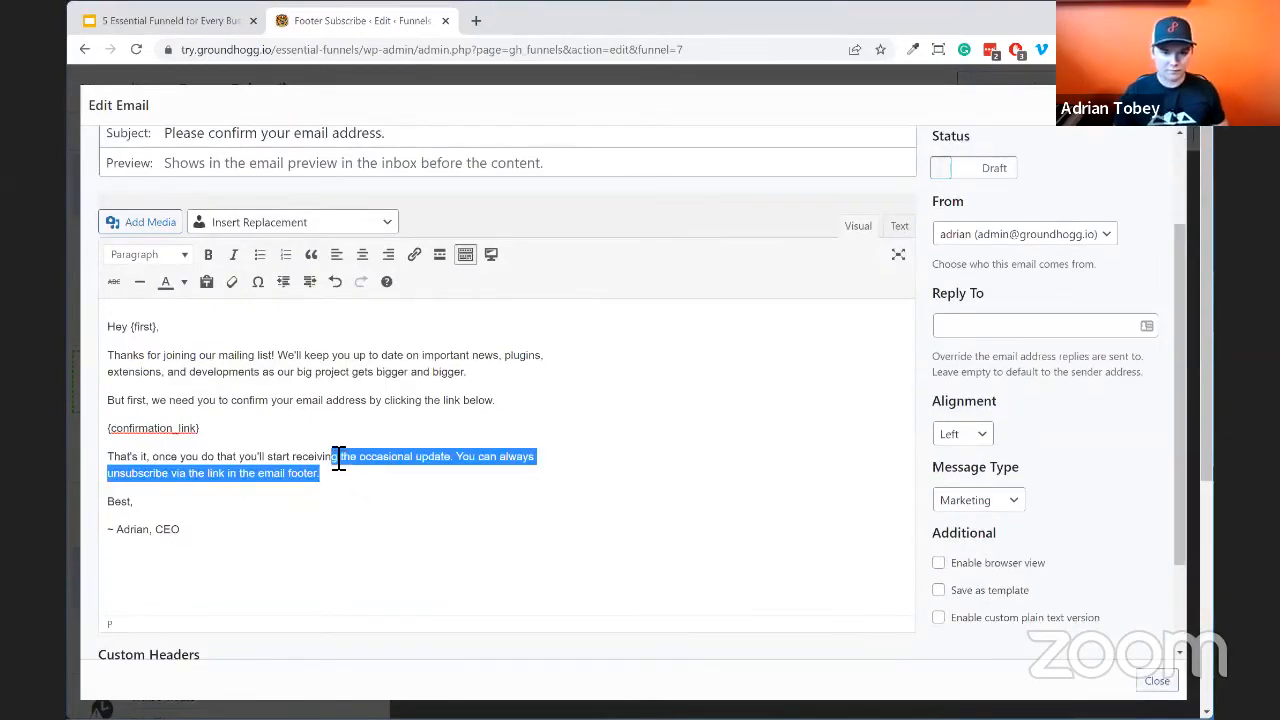
key(BackSpace)
key(BackSpace)
key(BackSpace)
text(e your)
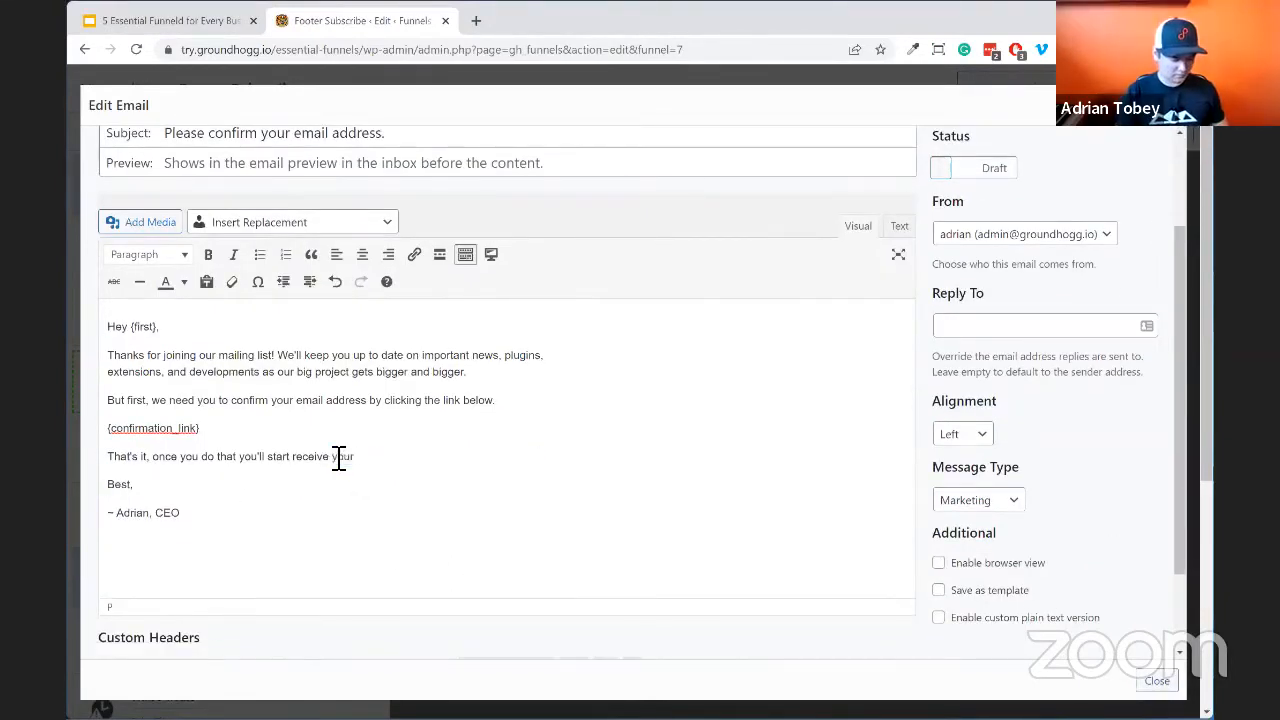
text( discount!)
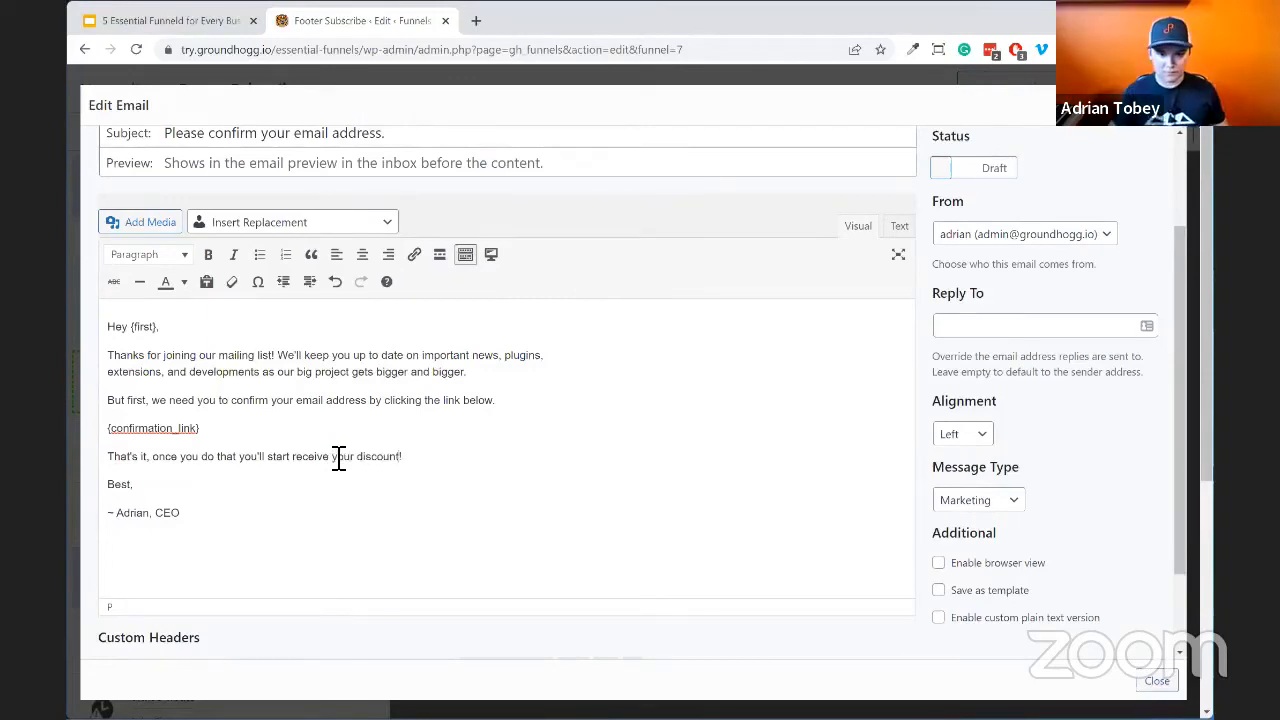
Set the second confirmation email's status to Ready, save it and close the email editor
scroll(1025, 287, up, 1)
scroll(1025, 287, up, 3)
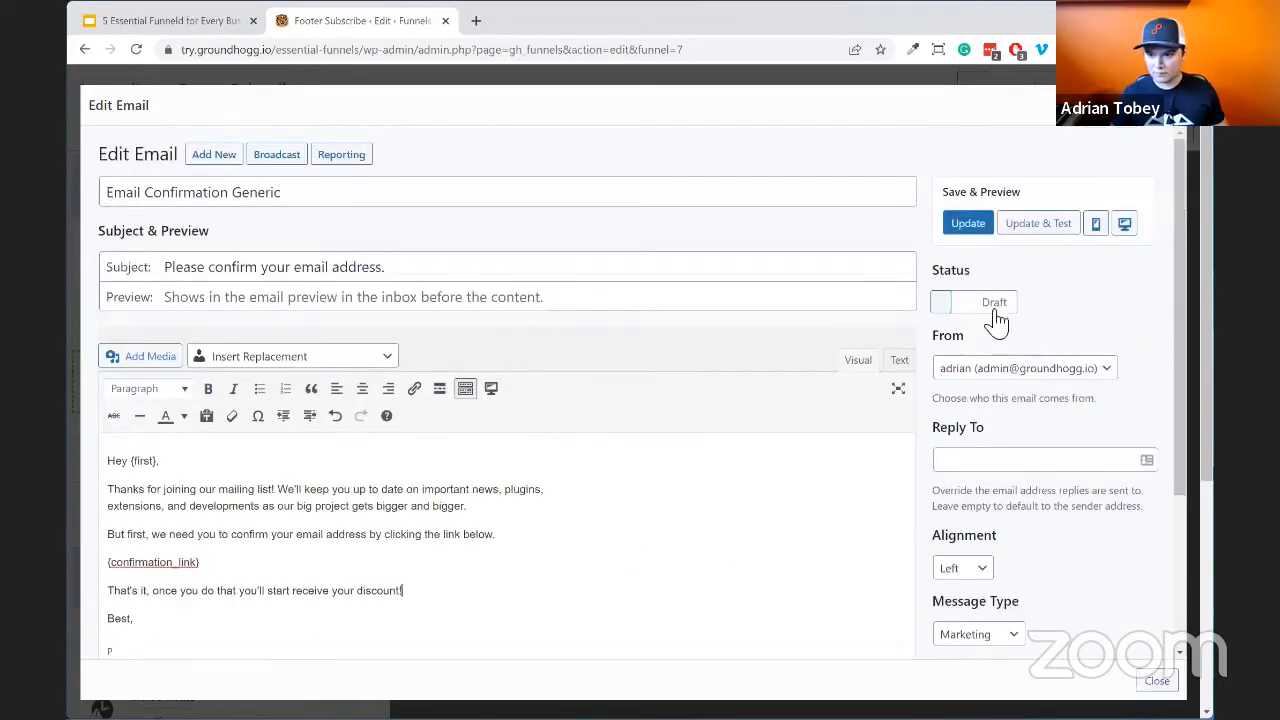
click(992, 350)
click(968, 271)
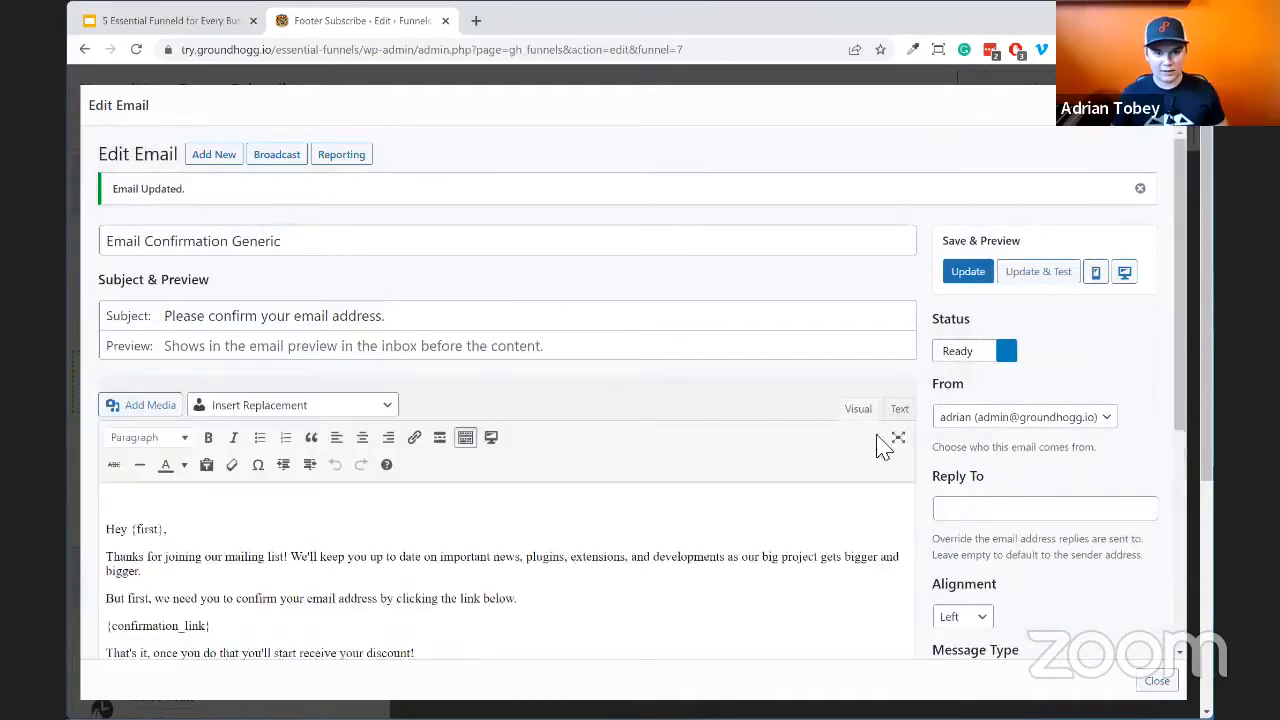
click(1167, 107)
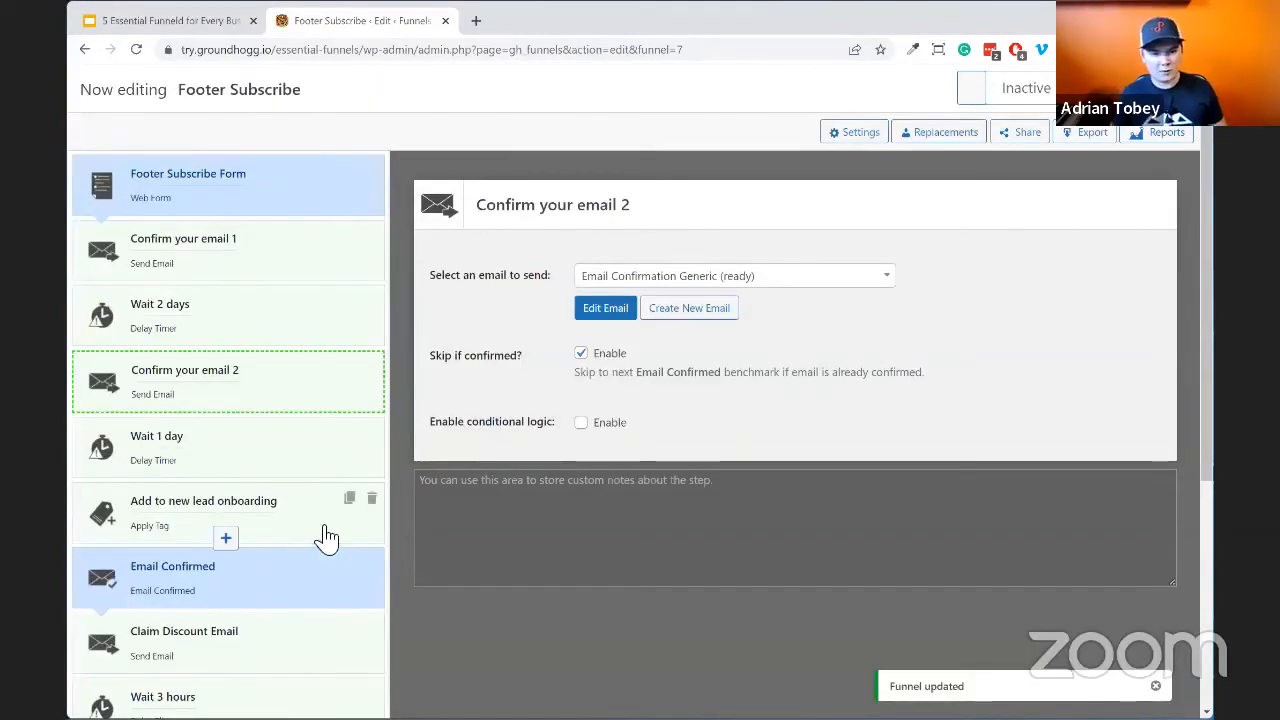
Open the email sent by Claim Discount Email and read through its content, including the IFOUND15OFF coupon code
scroll(323, 528, down, 3)
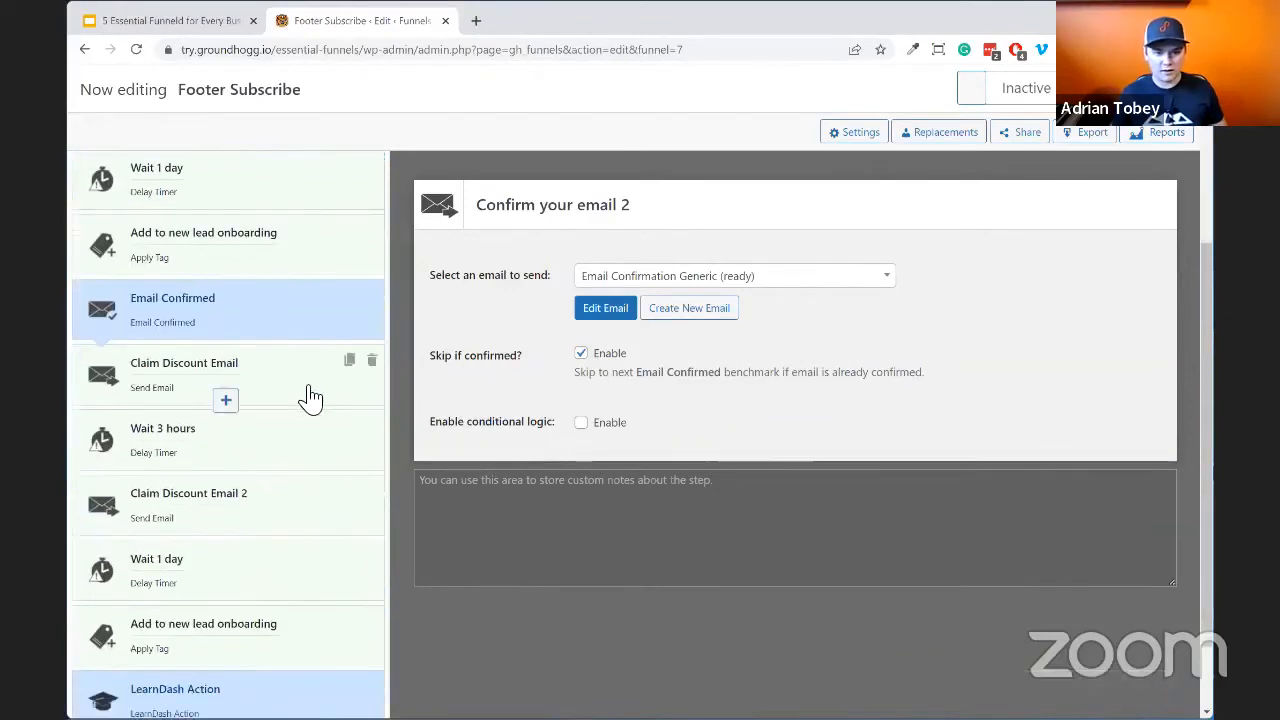
click(309, 392)
click(604, 310)
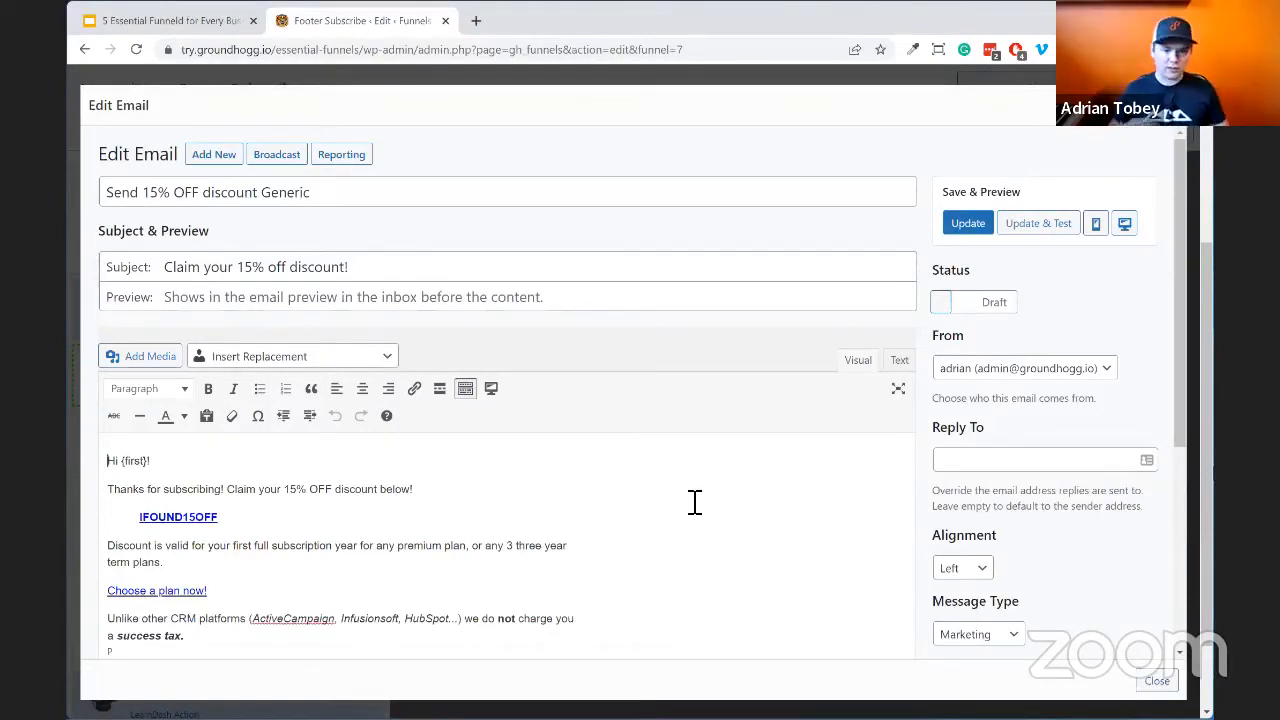
drag(225, 518, 104, 515)
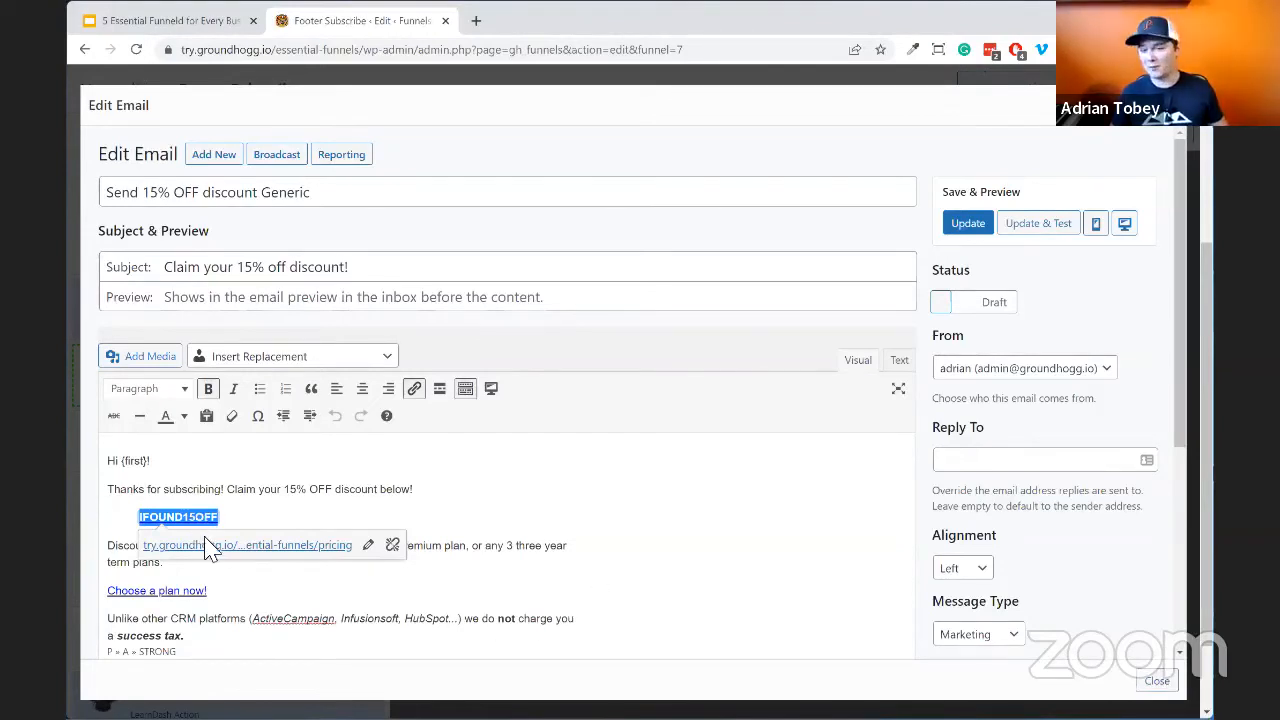
click(457, 486)
scroll(451, 476, down, 1)
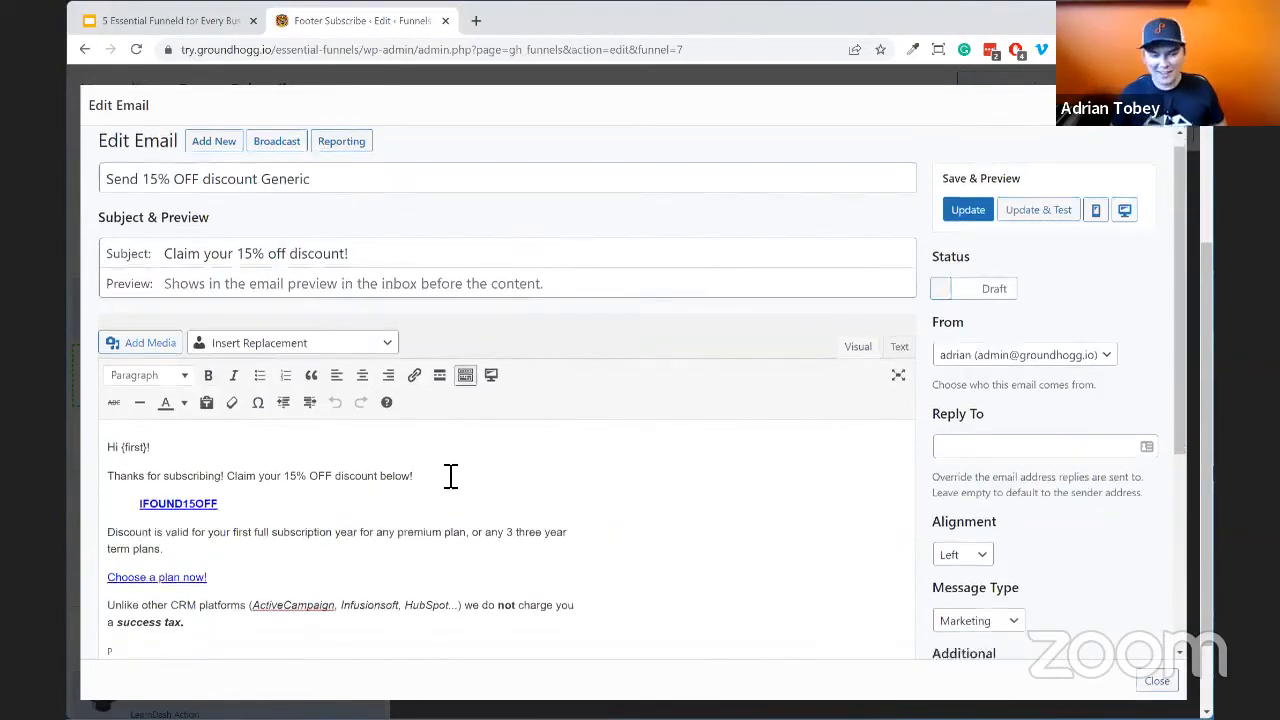
scroll(451, 476, down, 3)
scroll(443, 486, up, 3)
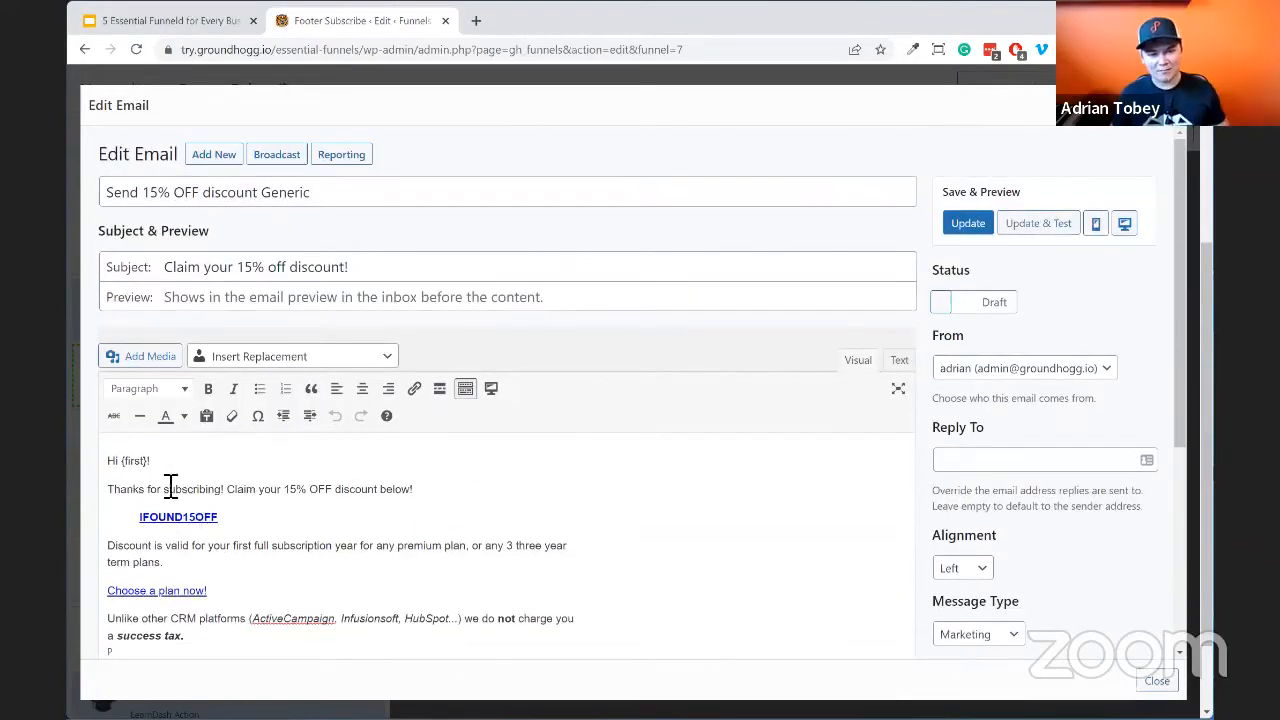
scroll(220, 472, down, 3)
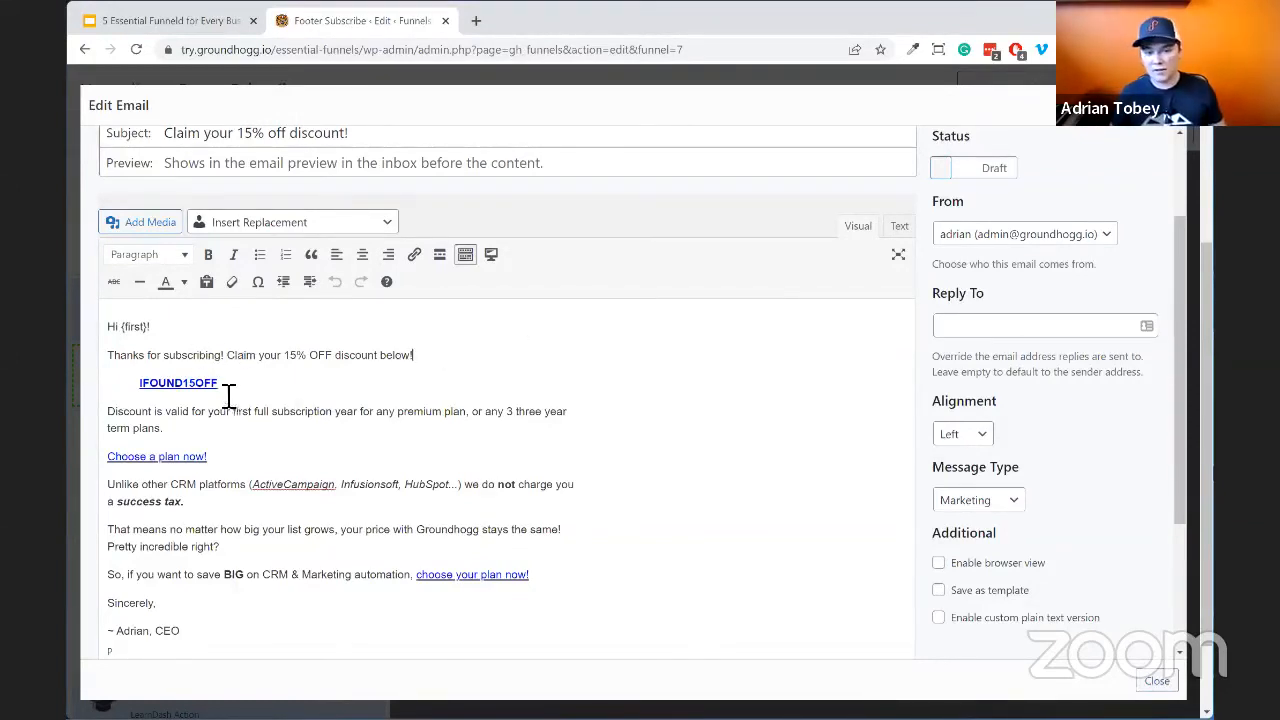
Inspect the URL behind the IFOUND15OFF coupon link, including its discount parameter, without changing it
drag(220, 384, 150, 377)
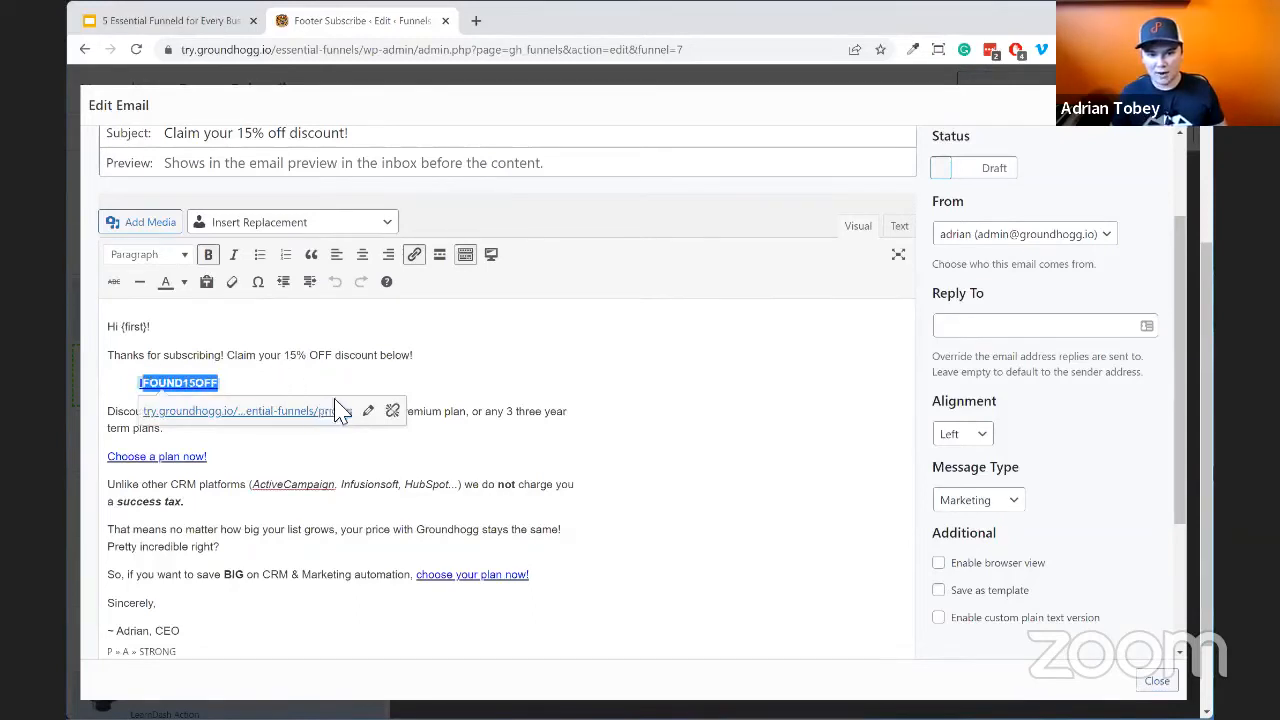
click(369, 412)
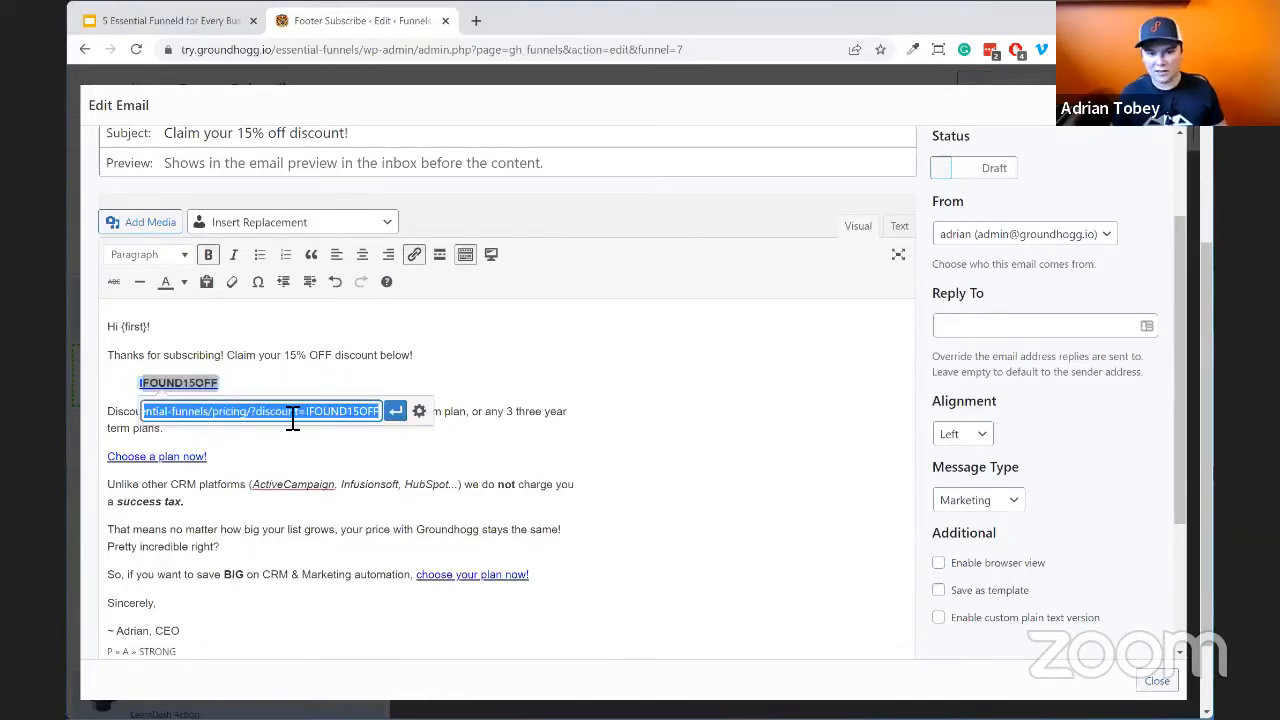
click(232, 413)
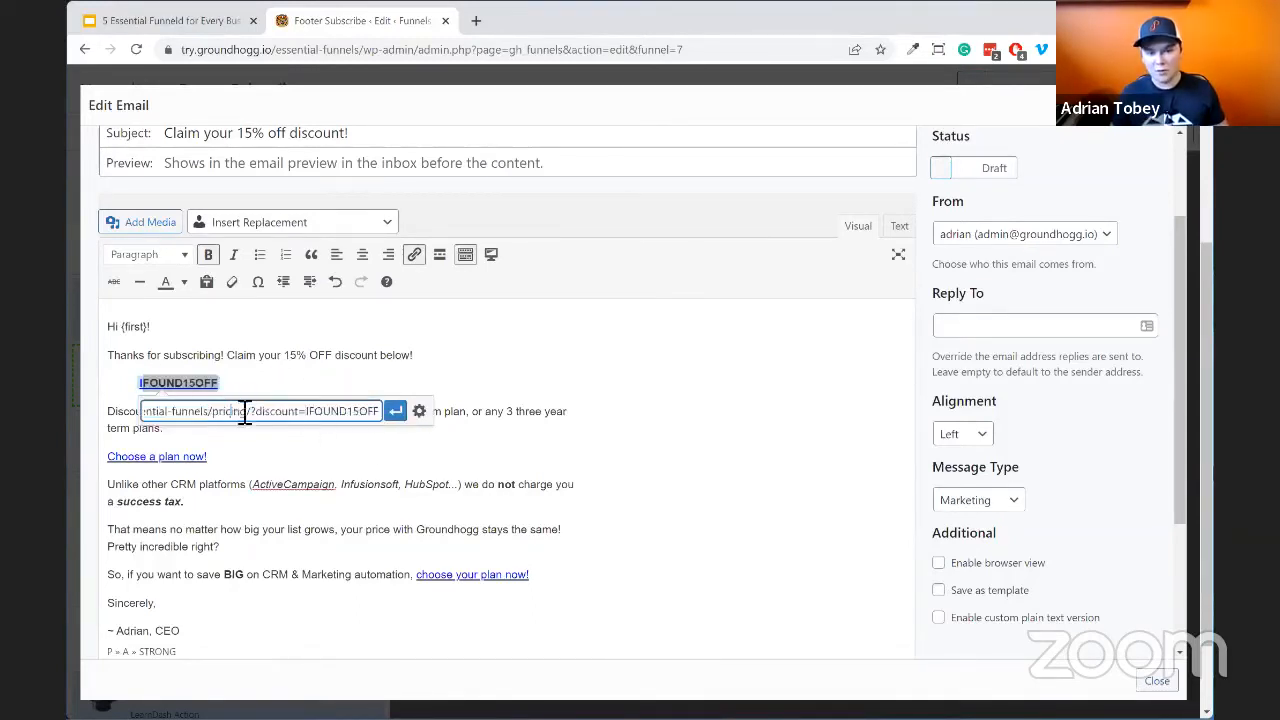
drag(232, 412, 365, 411)
triple_click(366, 411)
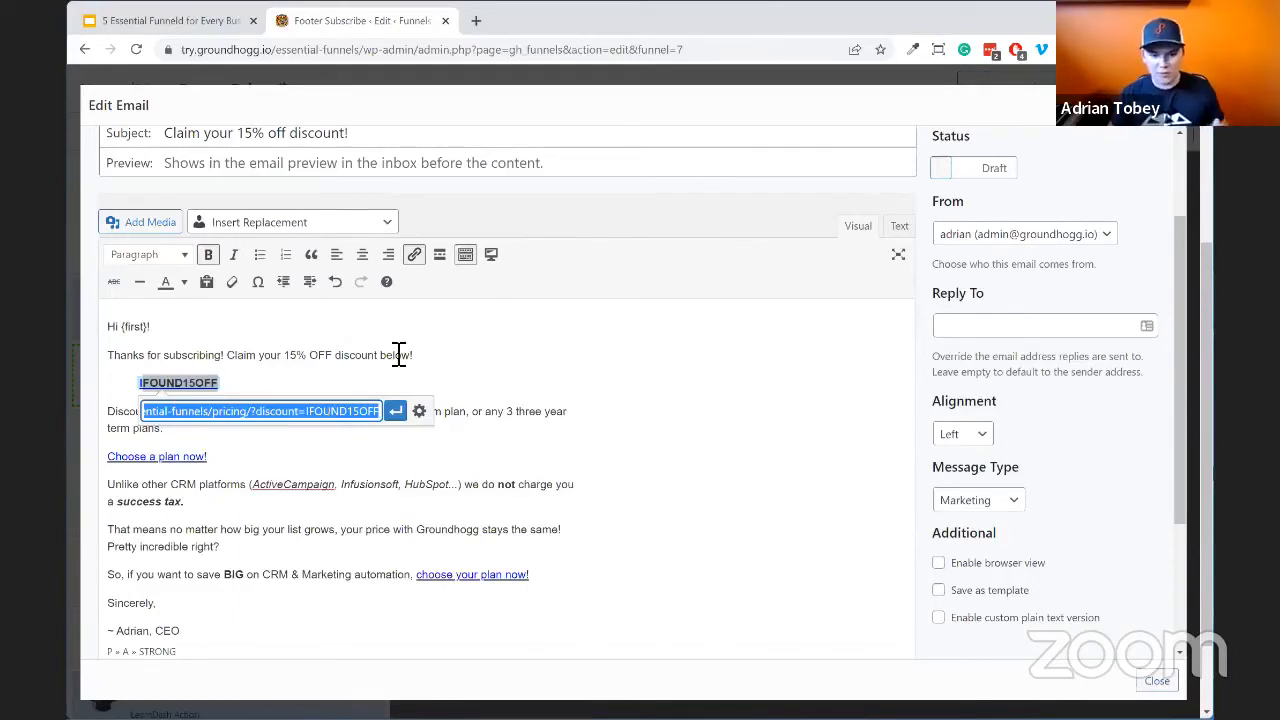
click(612, 448)
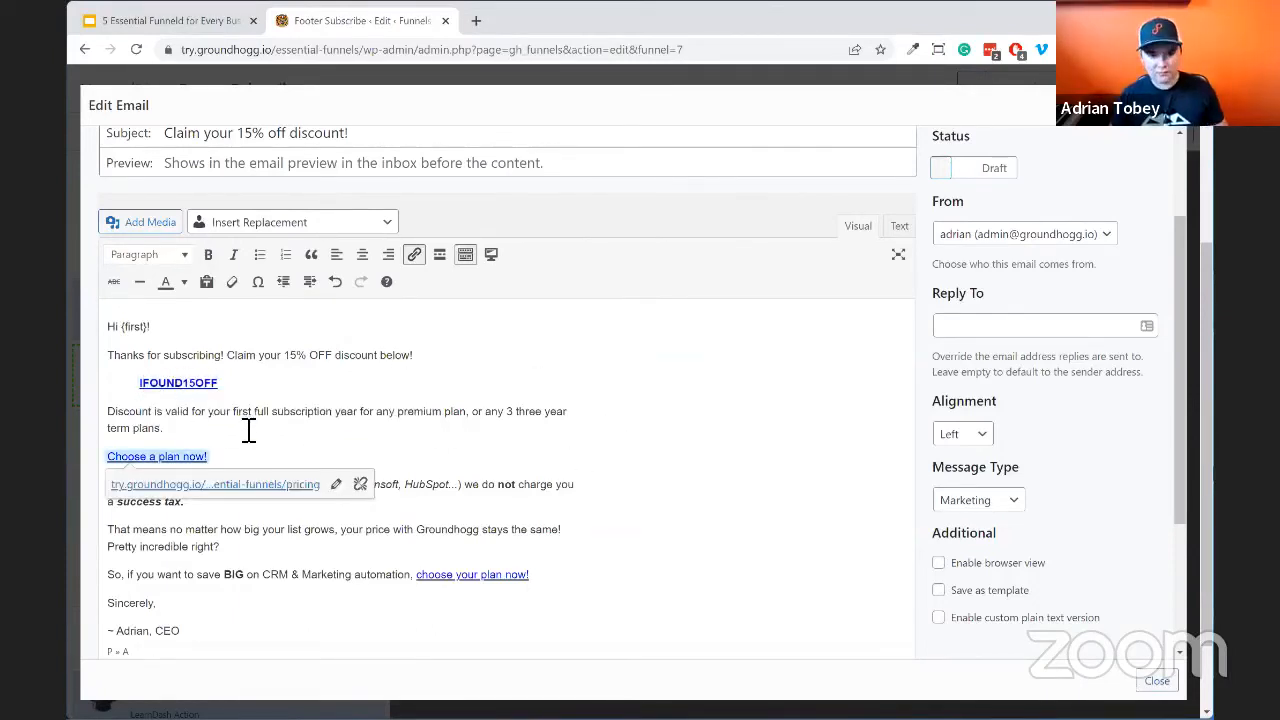
Review the paragraph stating which plans the discount is valid for
drag(249, 426, 362, 416)
click(530, 429)
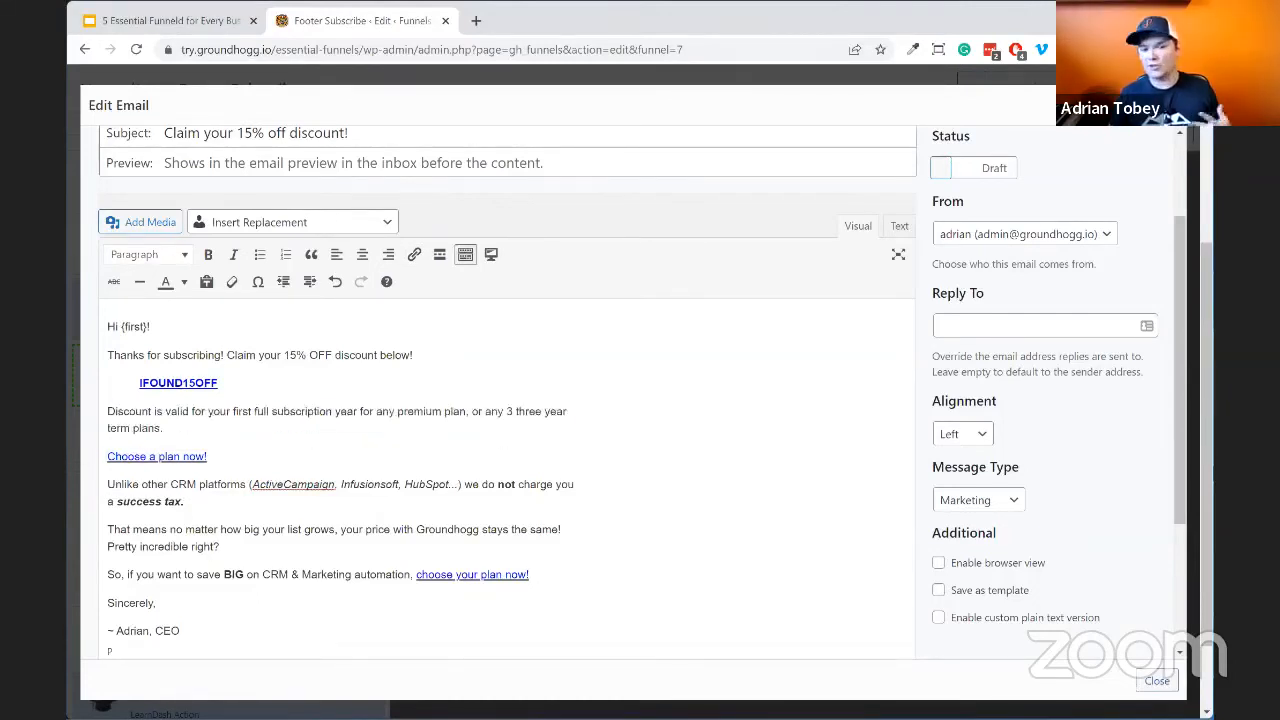
triple_click(150, 428)
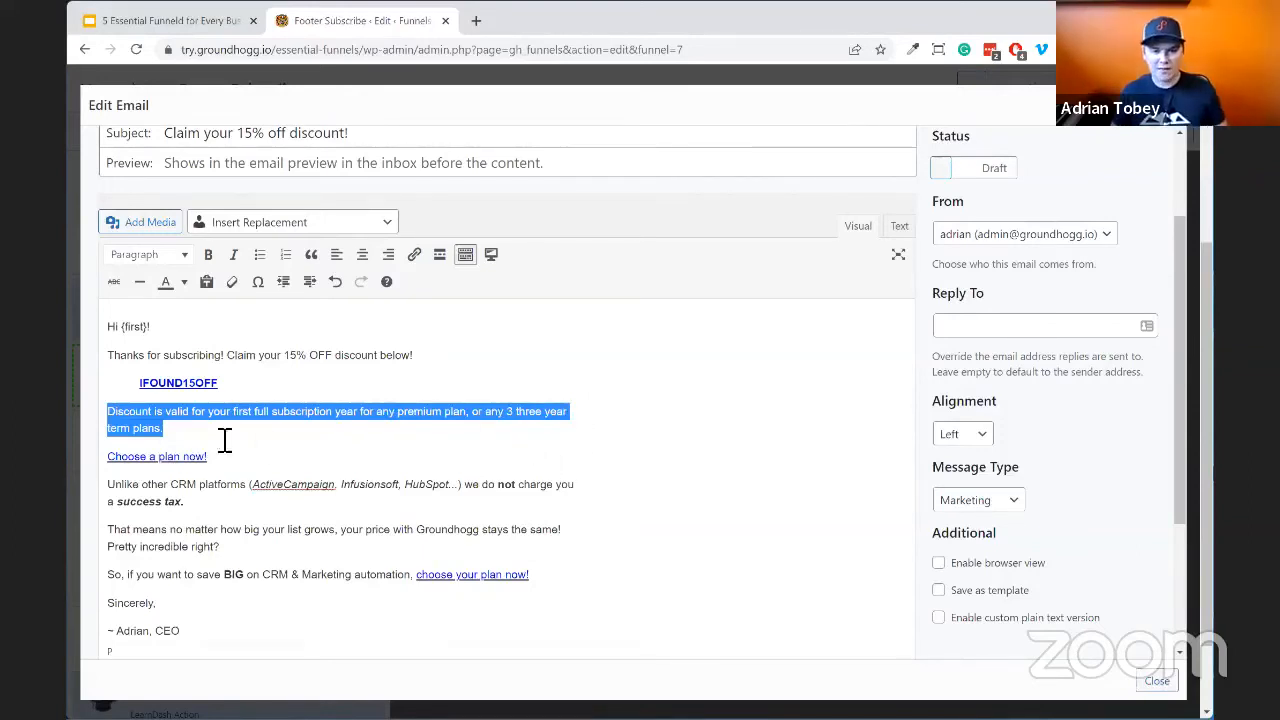
click(287, 445)
click(322, 428)
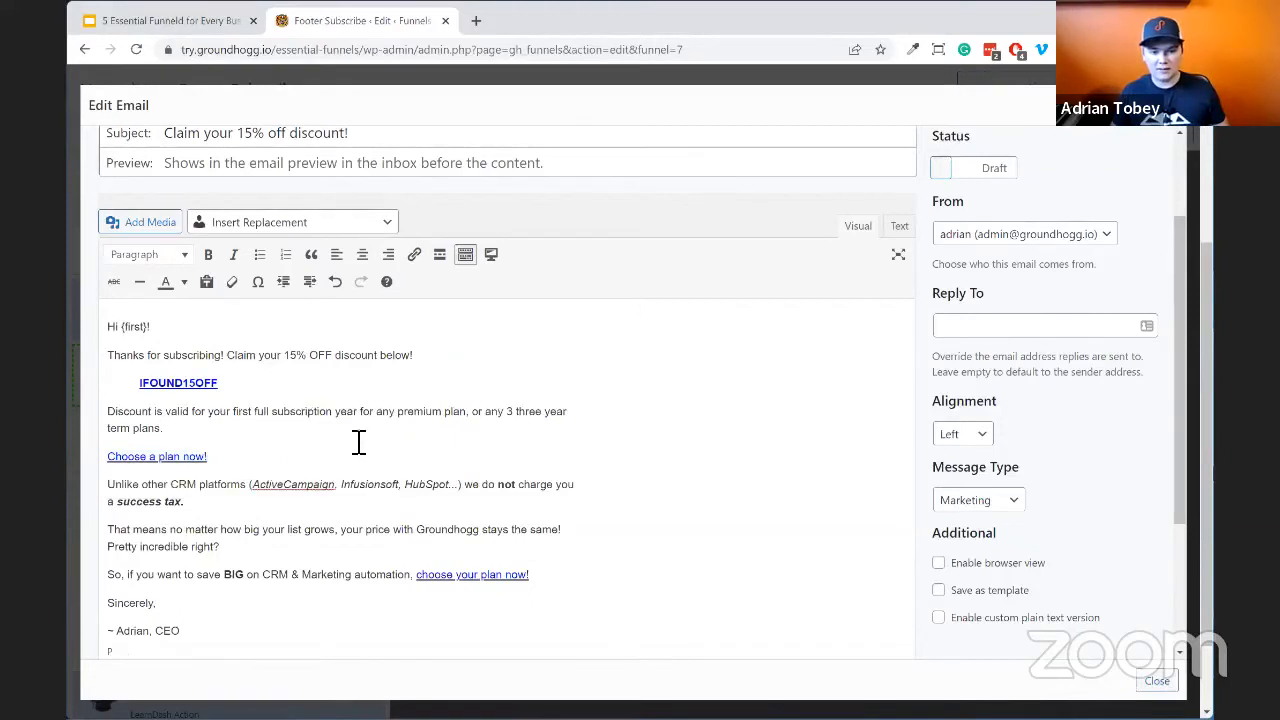
Change the destination of the "Choose a plan now!" link to the All Courses page
click(148, 458)
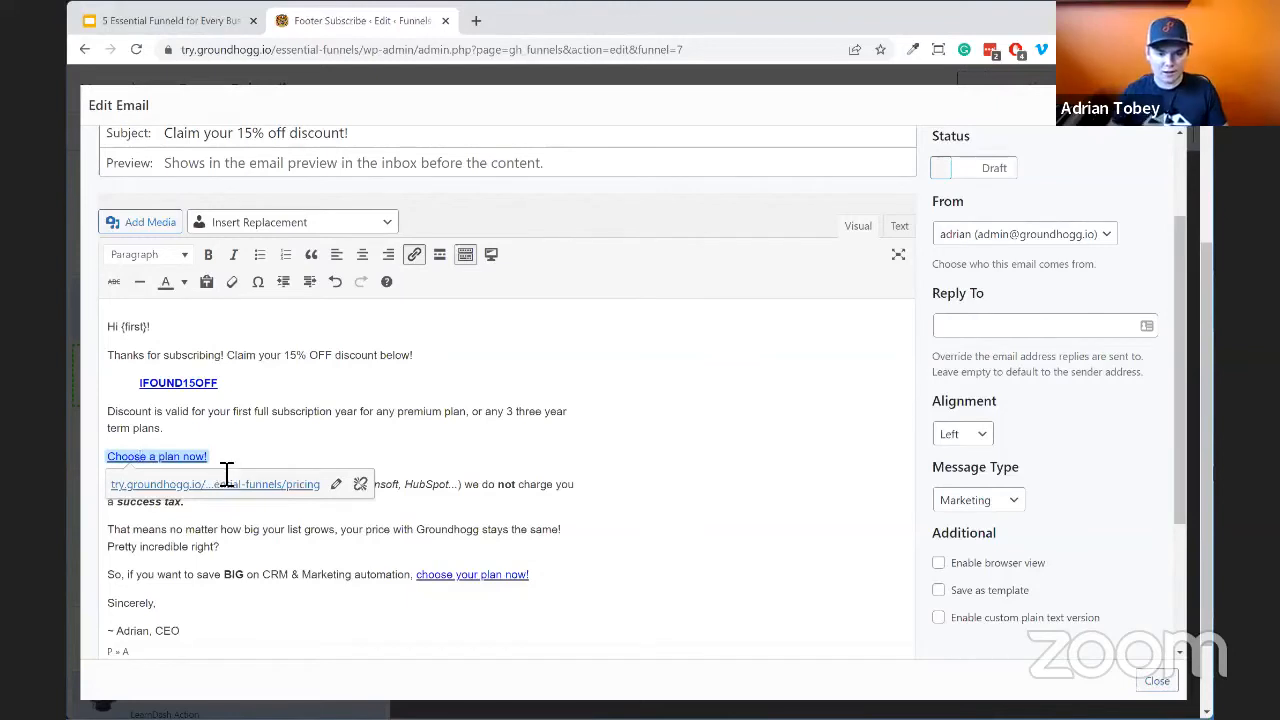
click(337, 484)
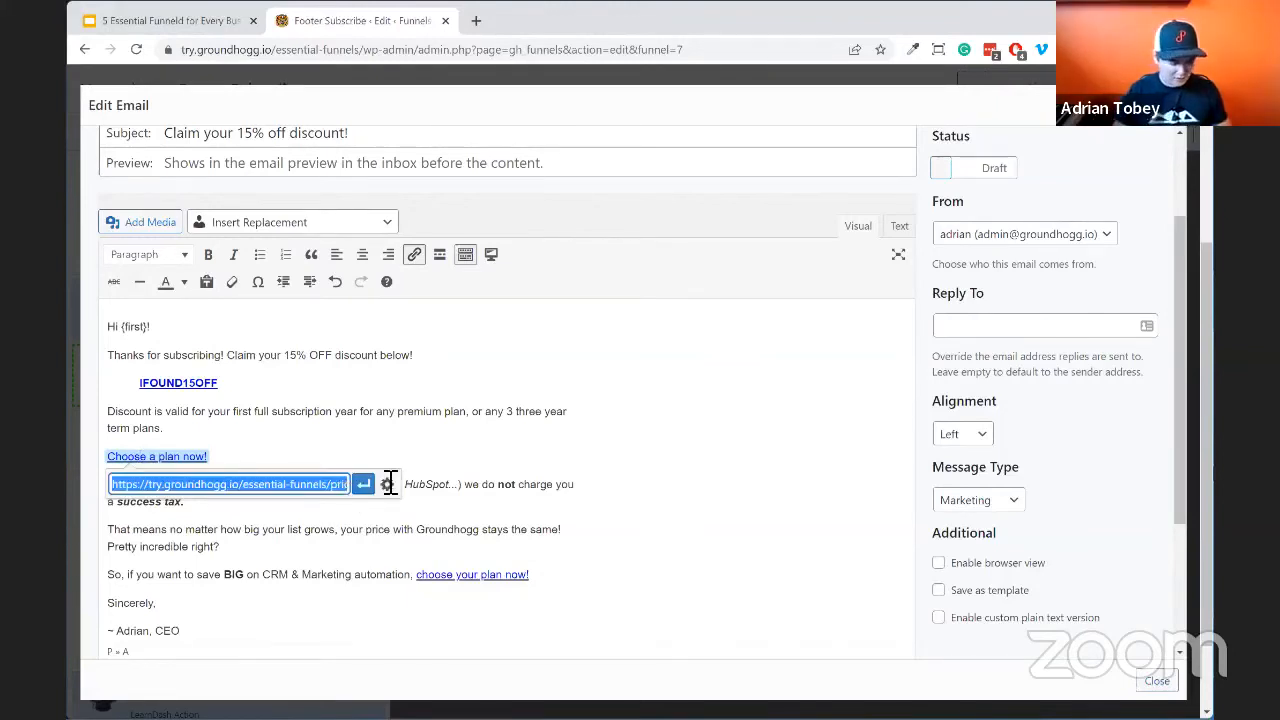
text(courses)
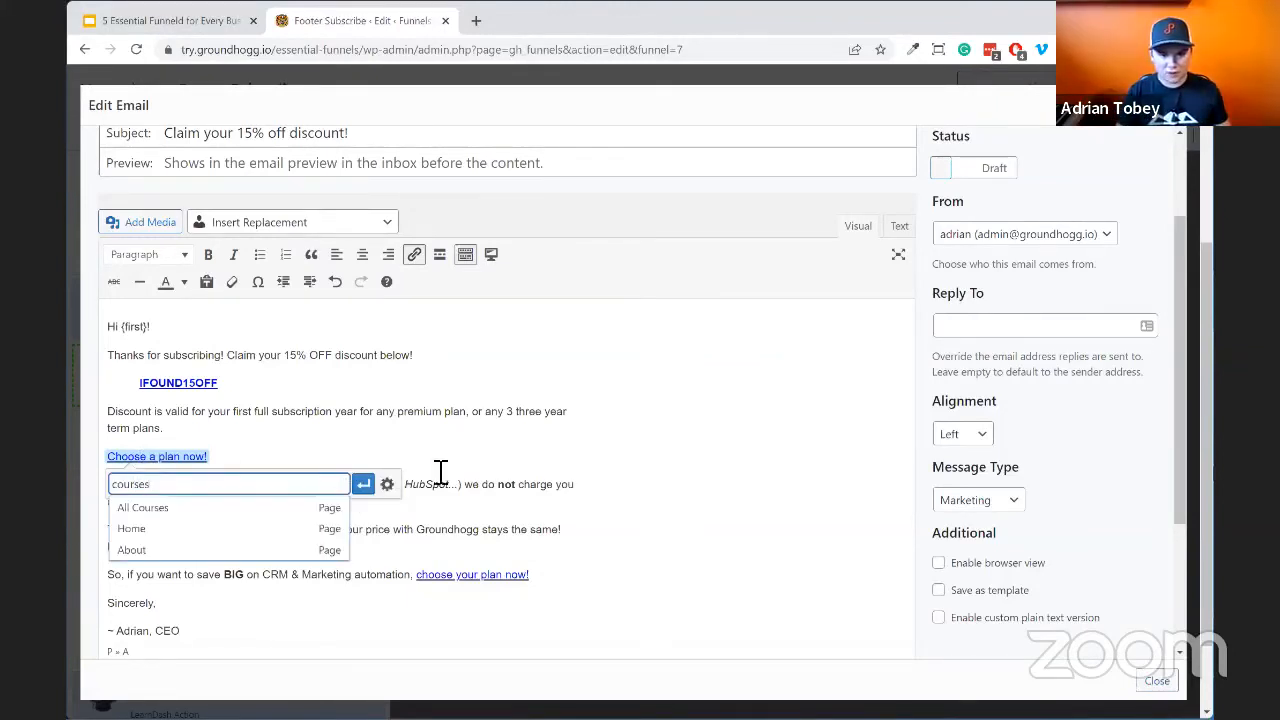
click(320, 508)
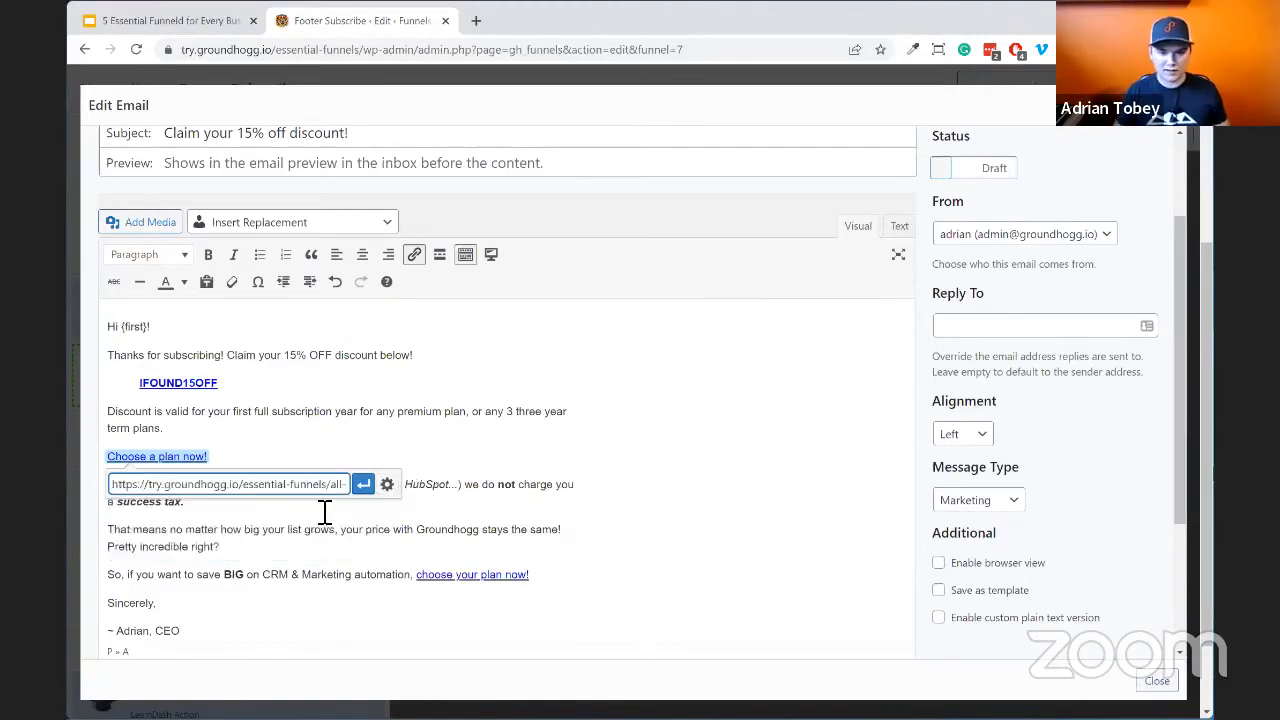
click(362, 487)
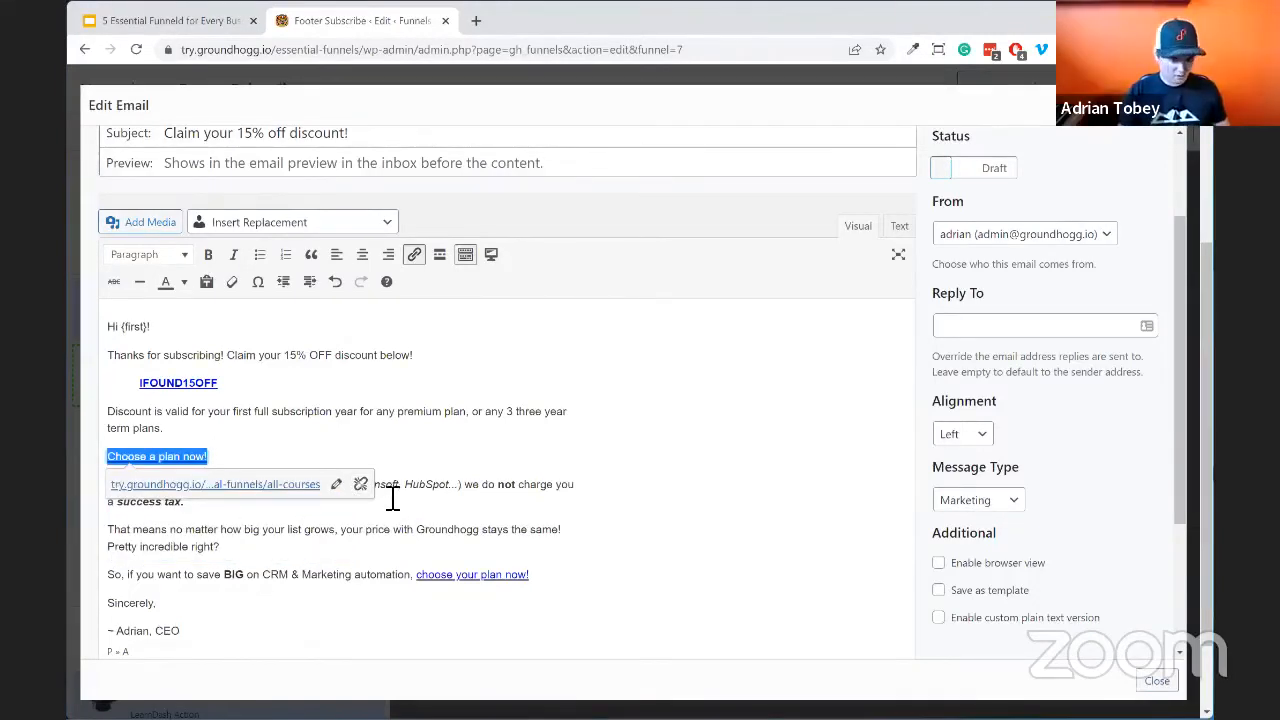
Replace the "Choose a plan now!" text with "Go signup for a course now!"
text(Go purchase)
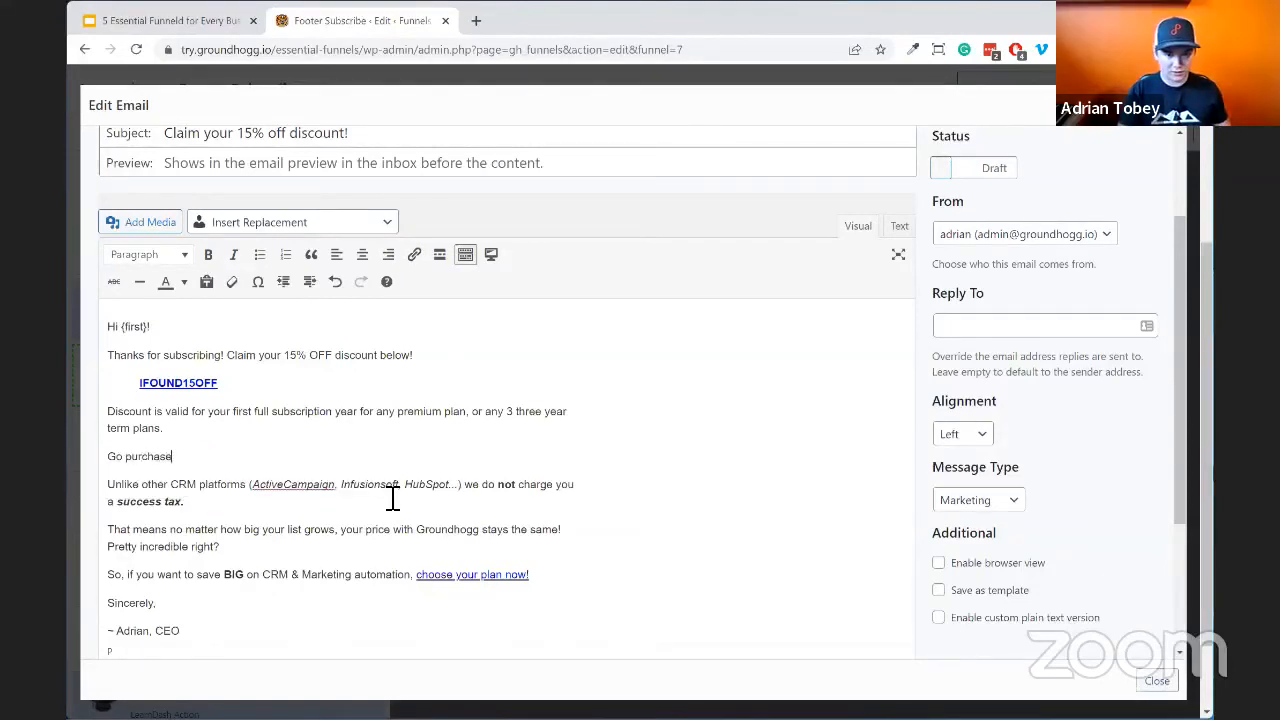
text( a course)
key(ctrl+BackSpace)
key(ctrl+BackSpace)
key(ctrl+BackSpace)
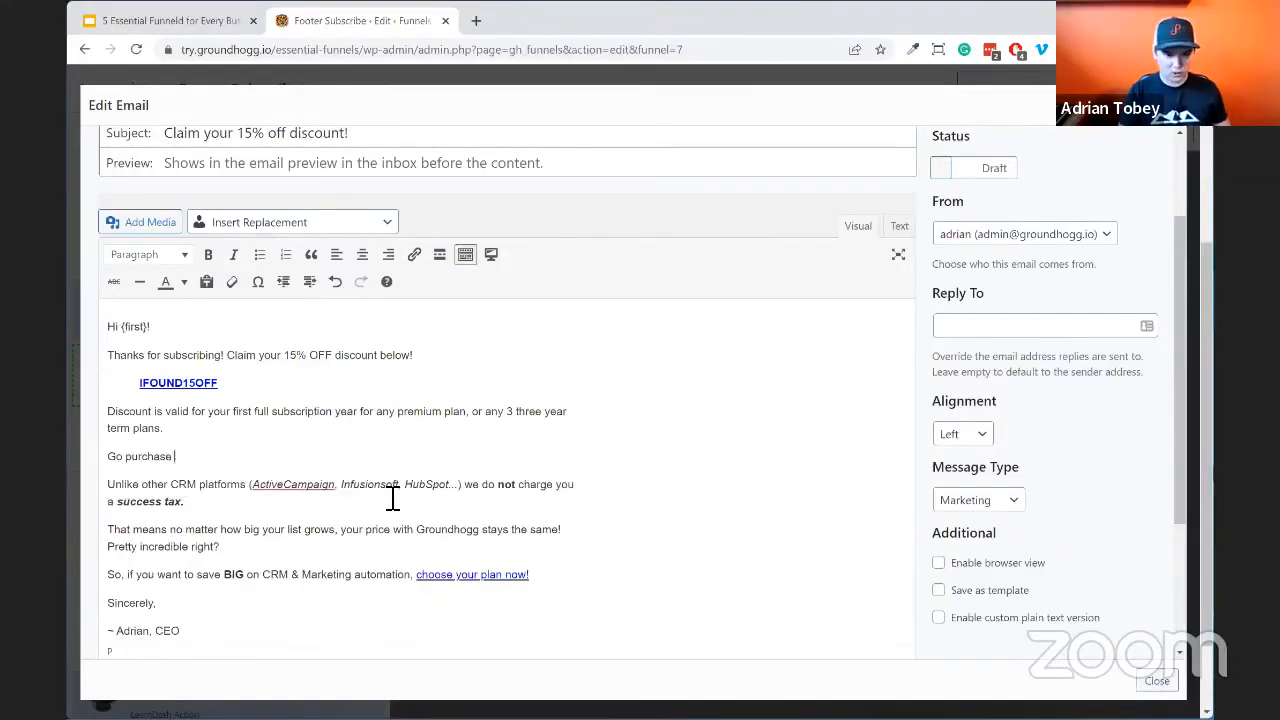
text(signup)
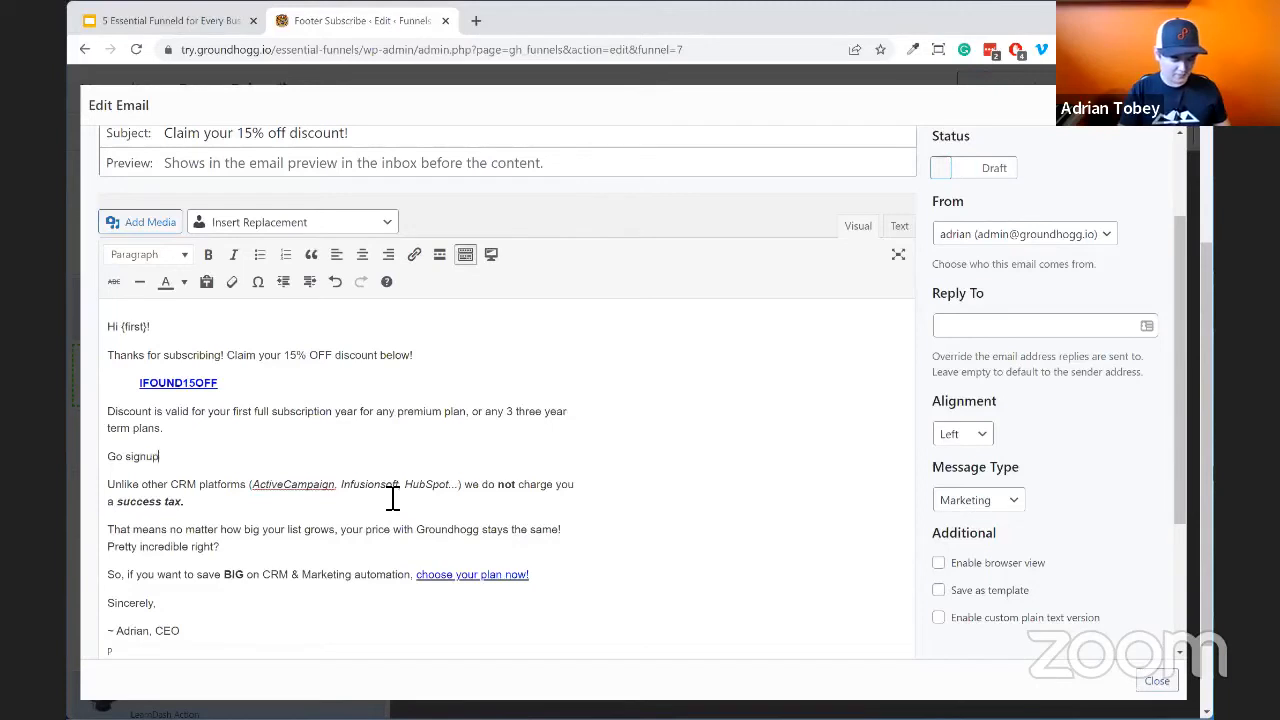
text( for a course now)
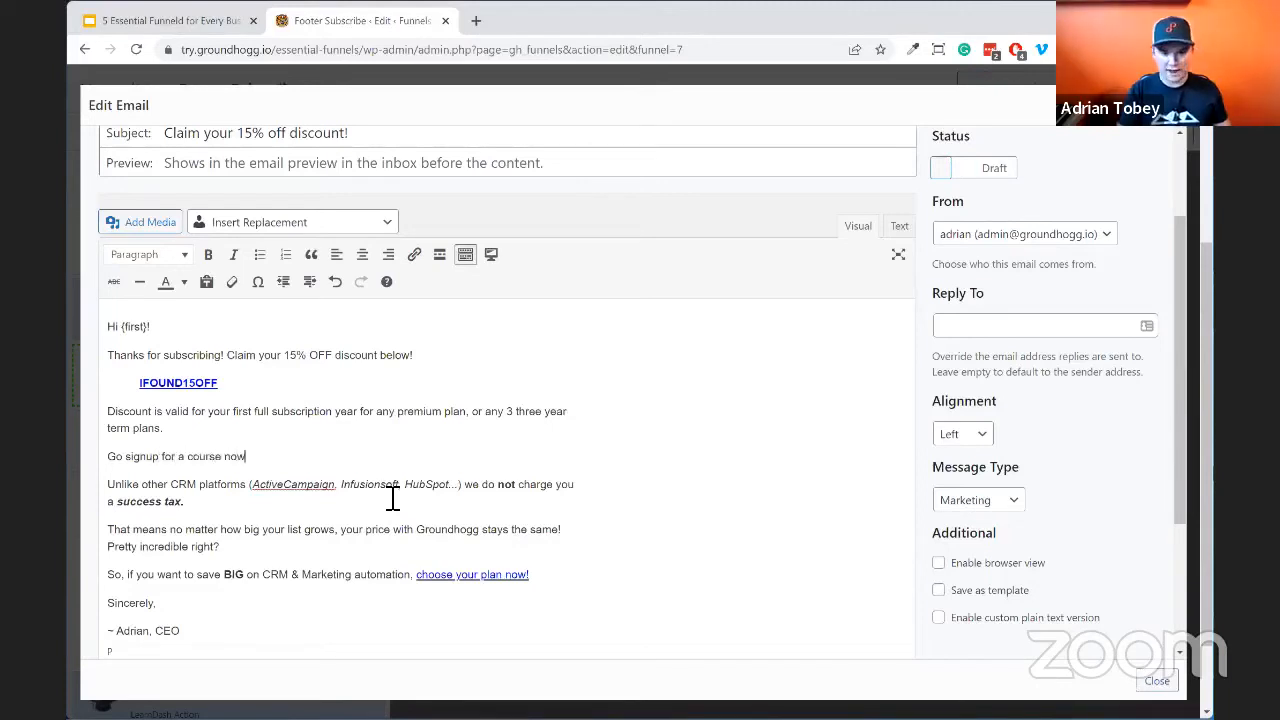
text(!)
Link the whole "Go signup for a course now!" line to the All Courses page
key(shift+Home)
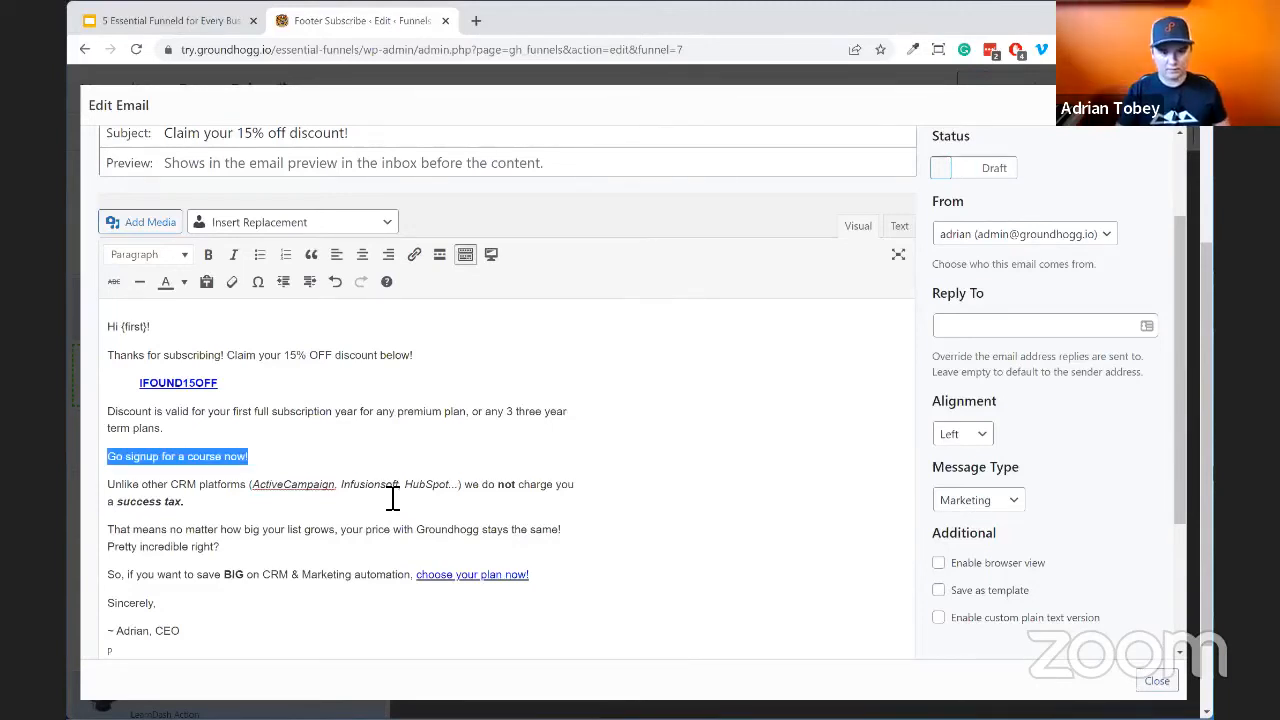
click(414, 254)
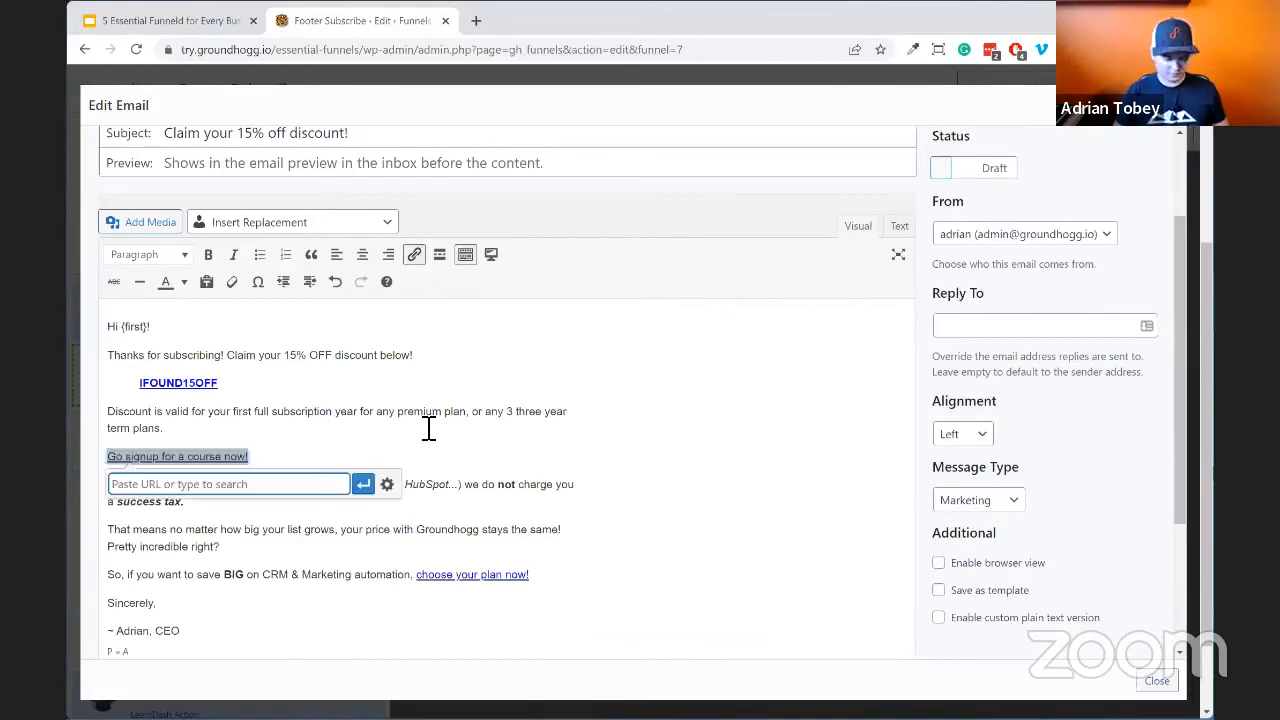
text(ALL)
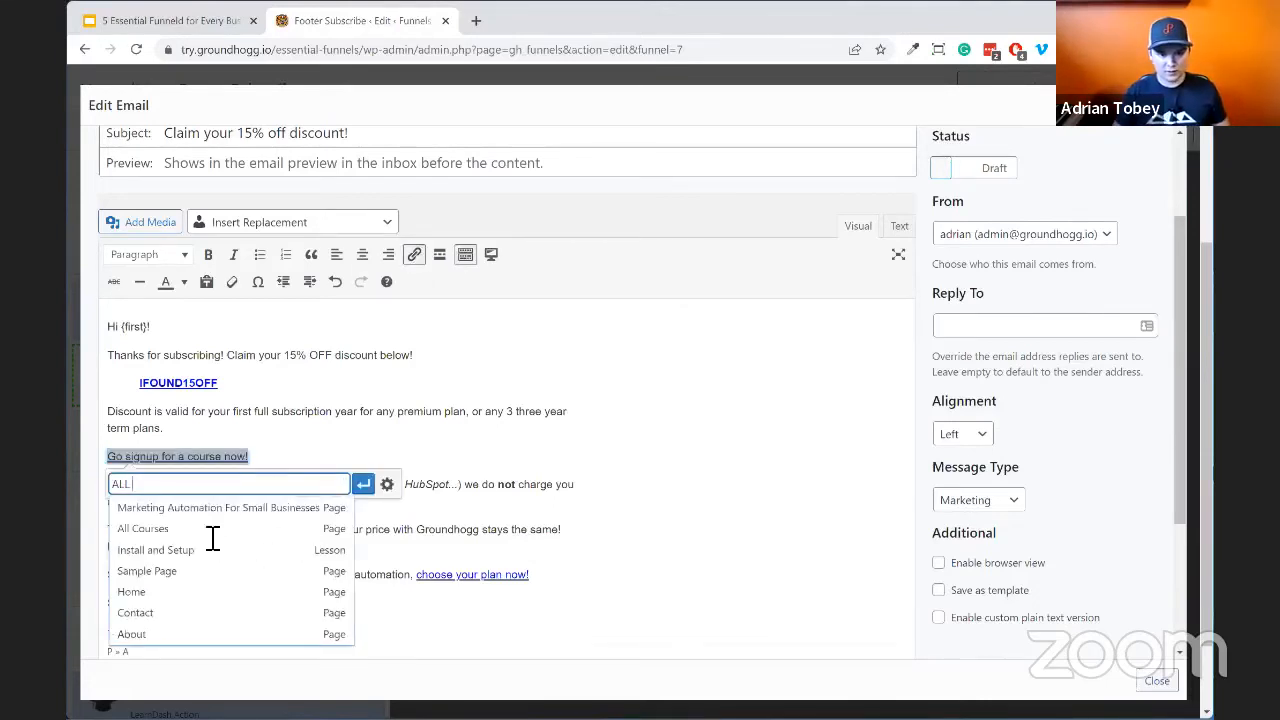
click(213, 530)
click(363, 484)
click(346, 423)
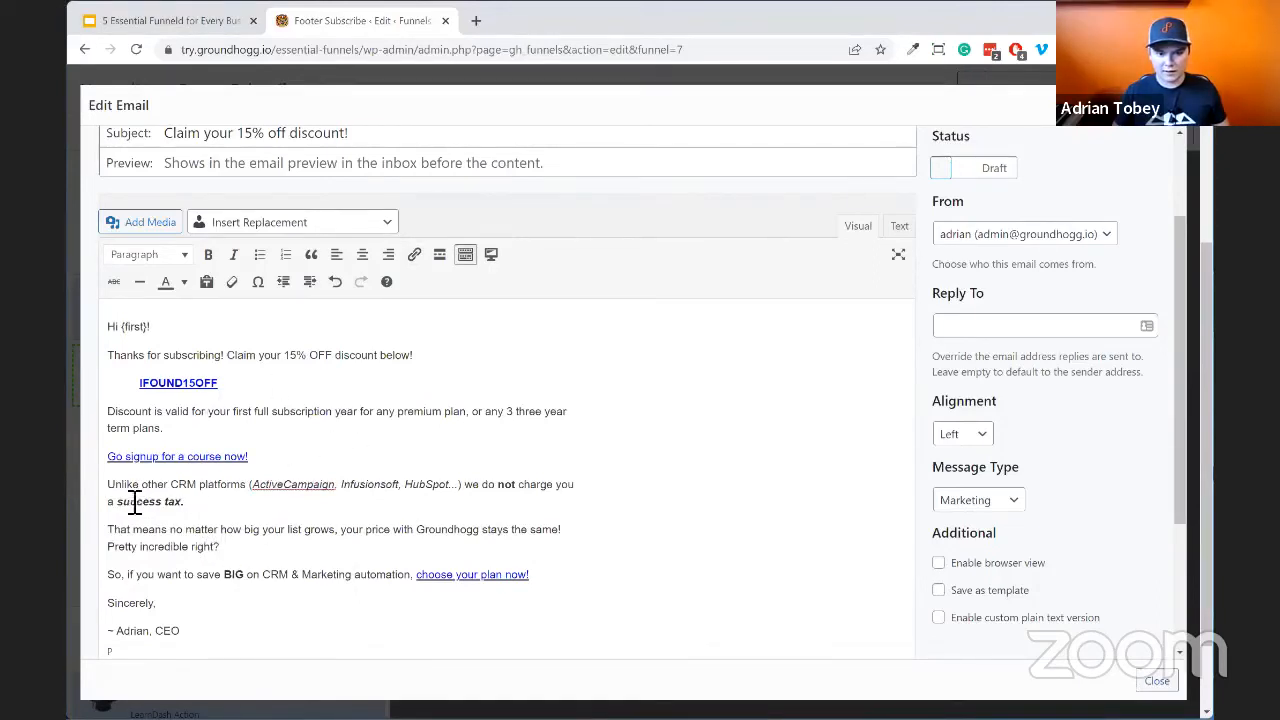
Delete the three paragraphs from "Unlike other CRM platforms" through "choose your plan now!"
drag(108, 484, 547, 563)
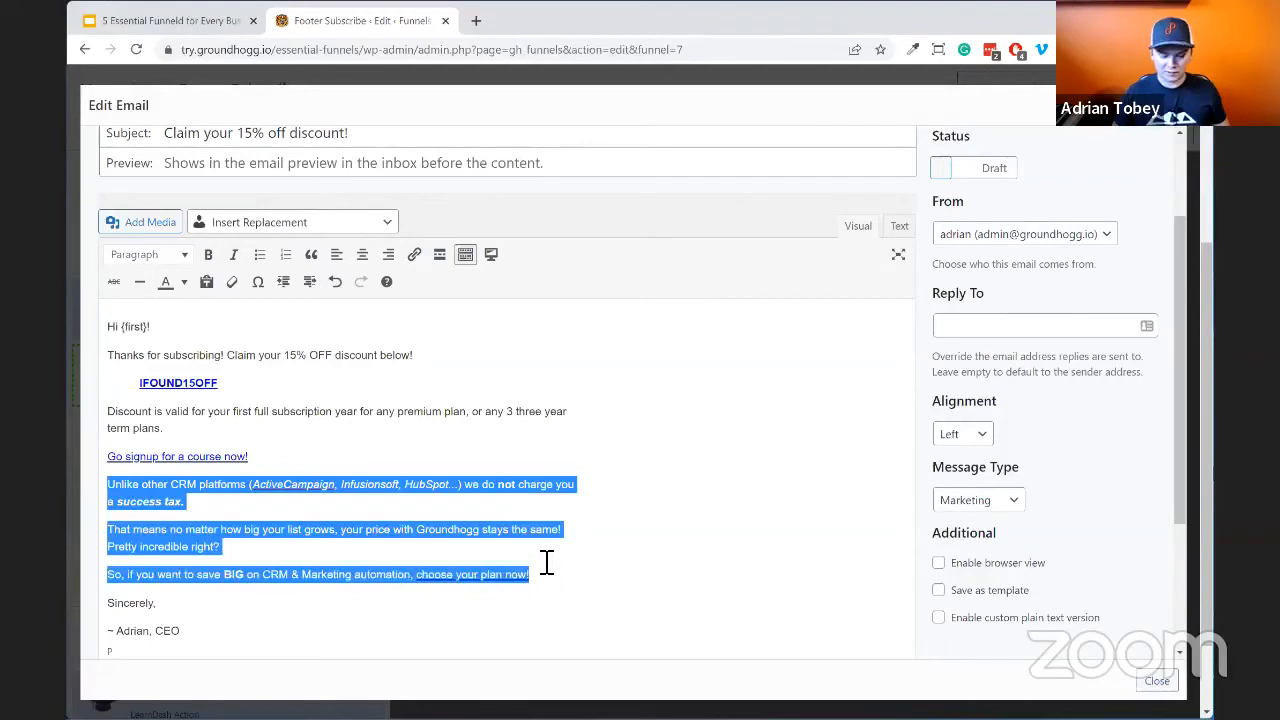
key(BackSpace)
key(BackSpace)
key(Right)
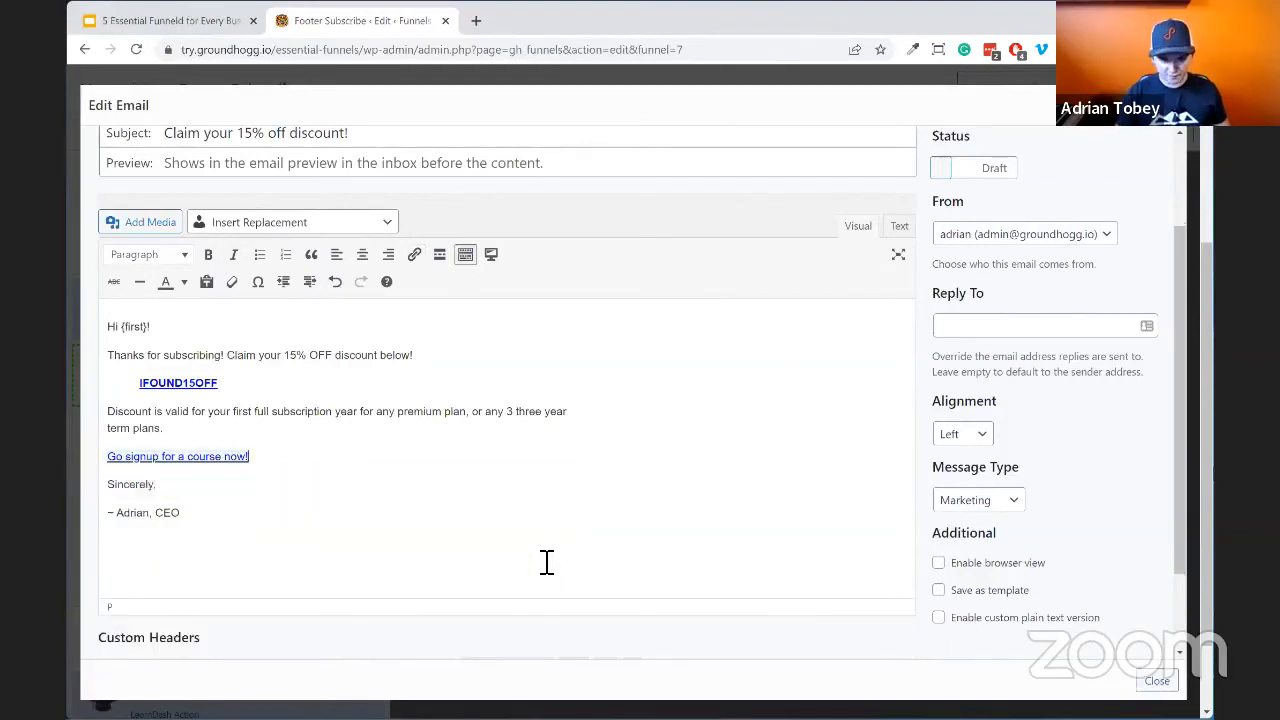
Add a paragraph below the course link reading "Once you sign up you'll start to see almost immidiate changes in your life."
key(Return)
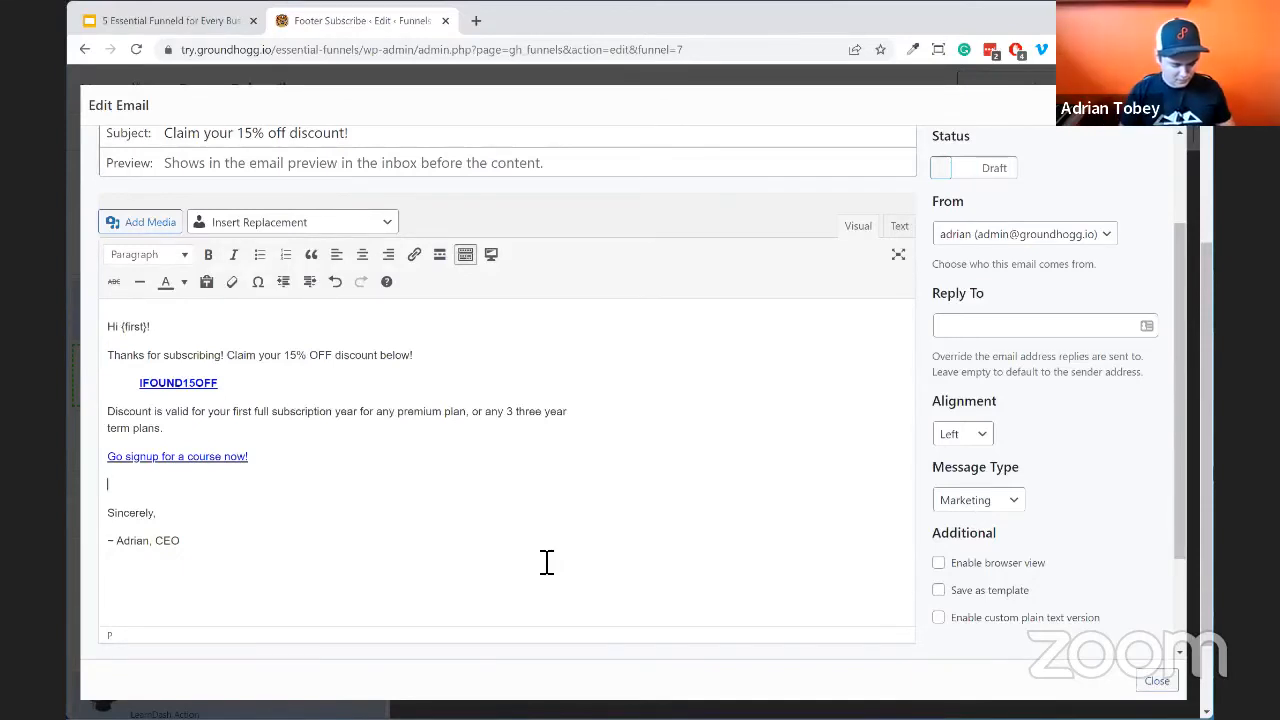
text(ONc)
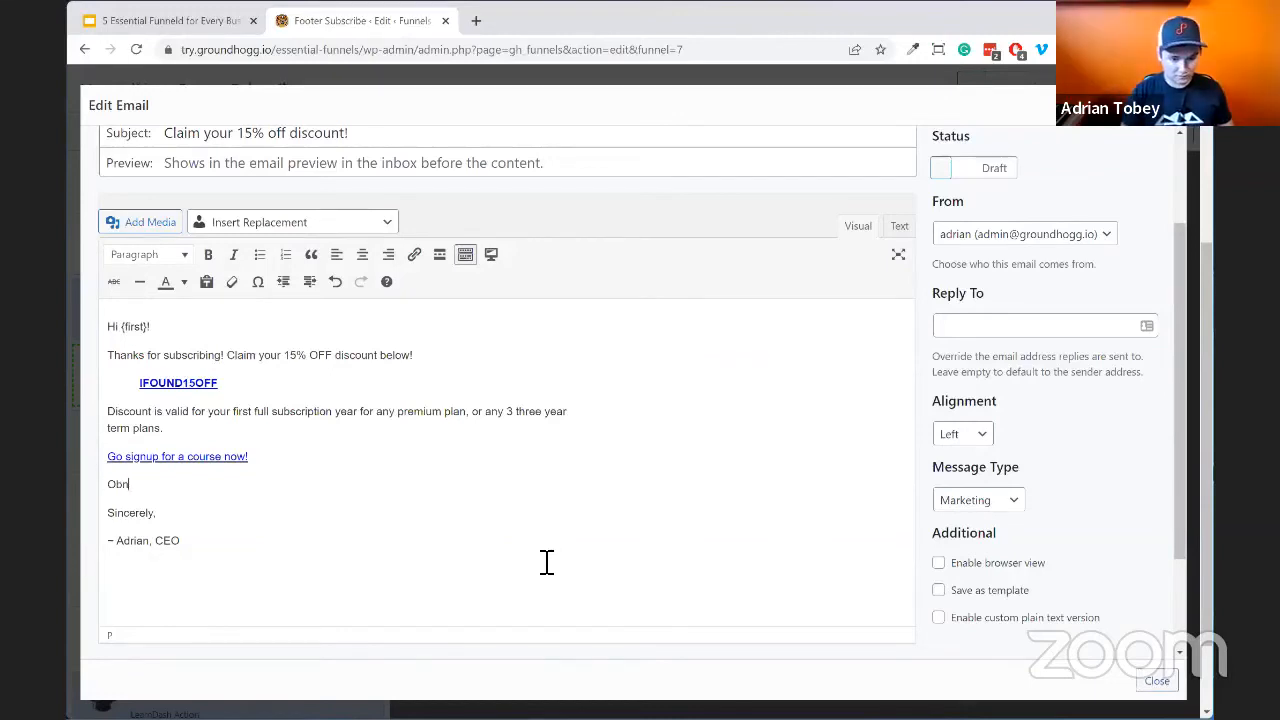
text(nce yo)
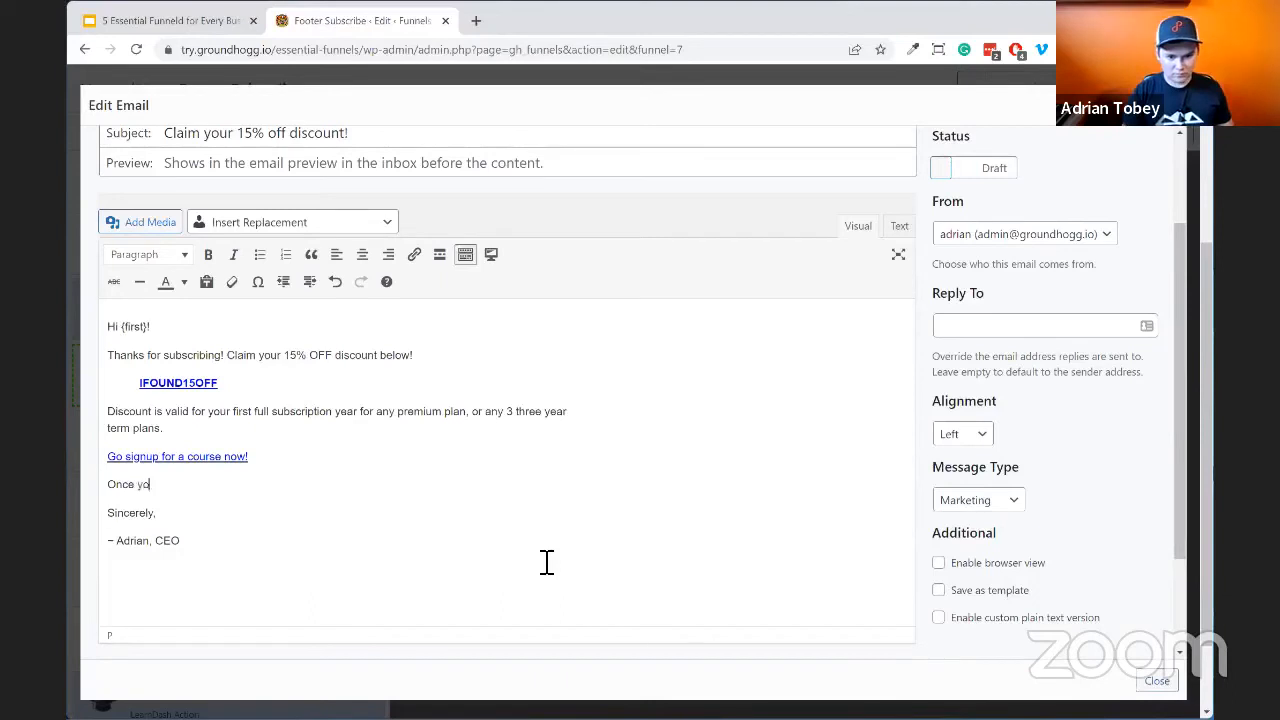
text(u sign u)
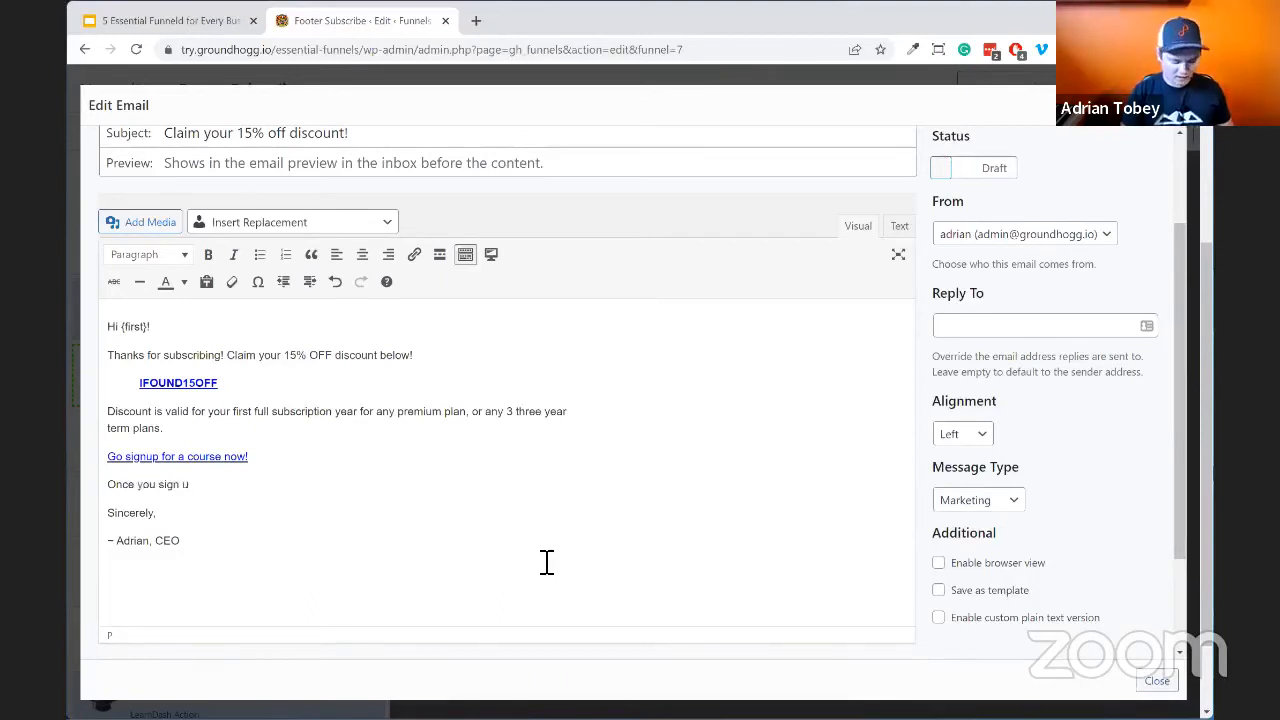
text(p )
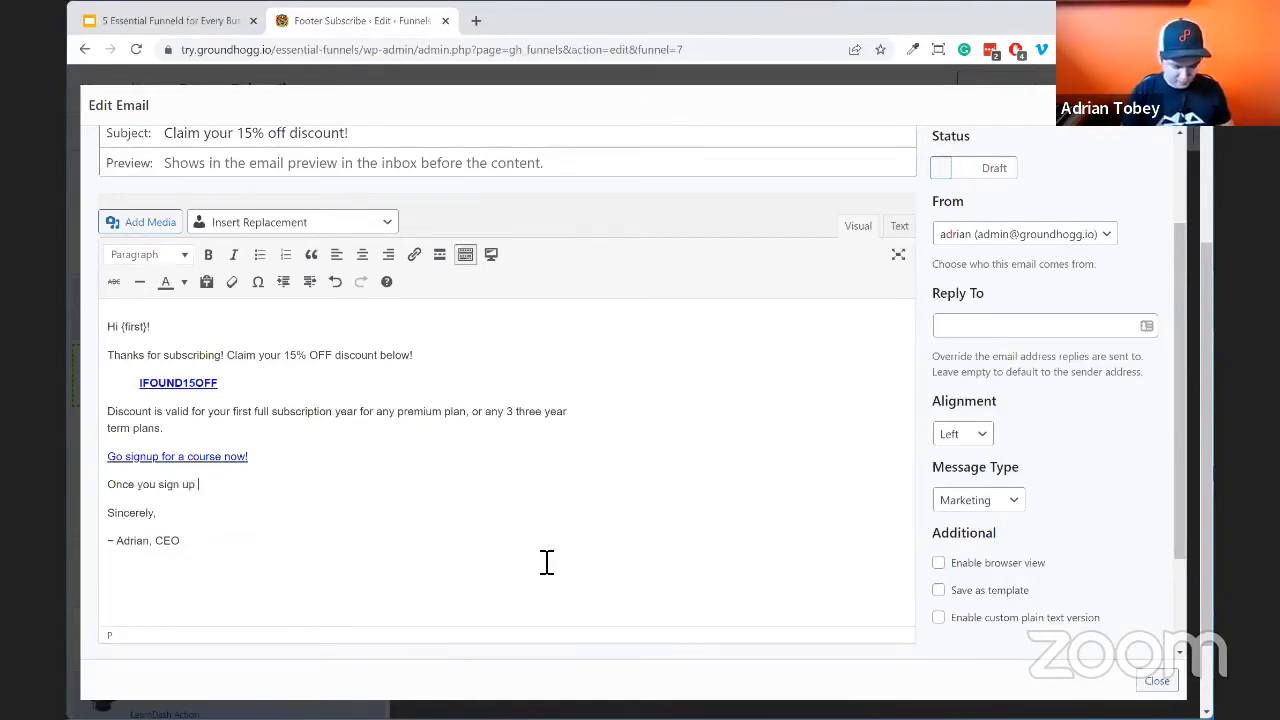
text(you'll start )
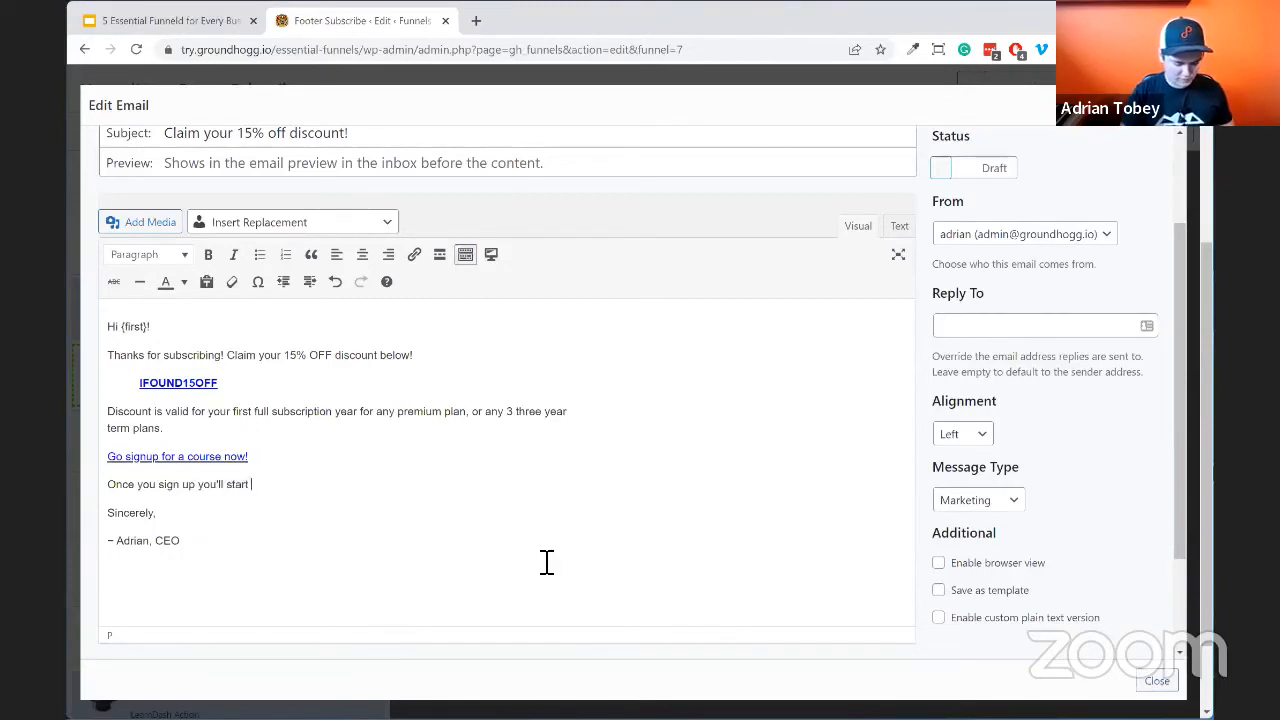
text(to see almost)
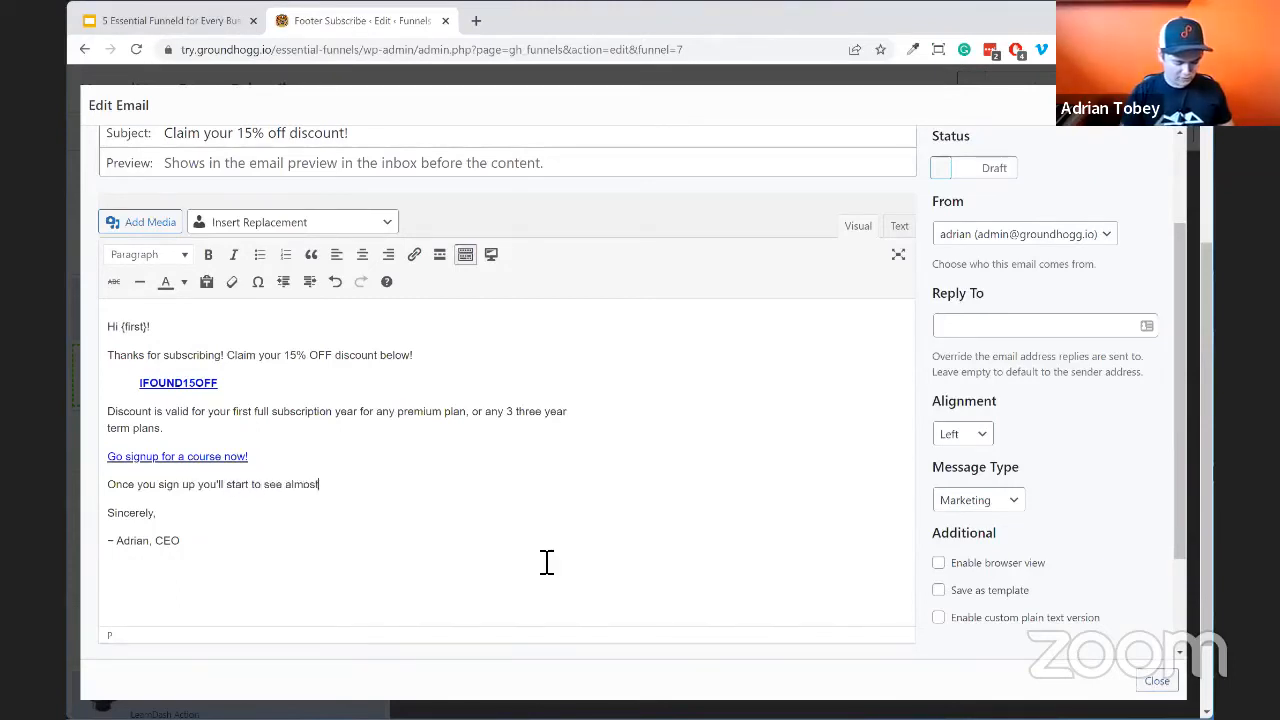
text( immda)
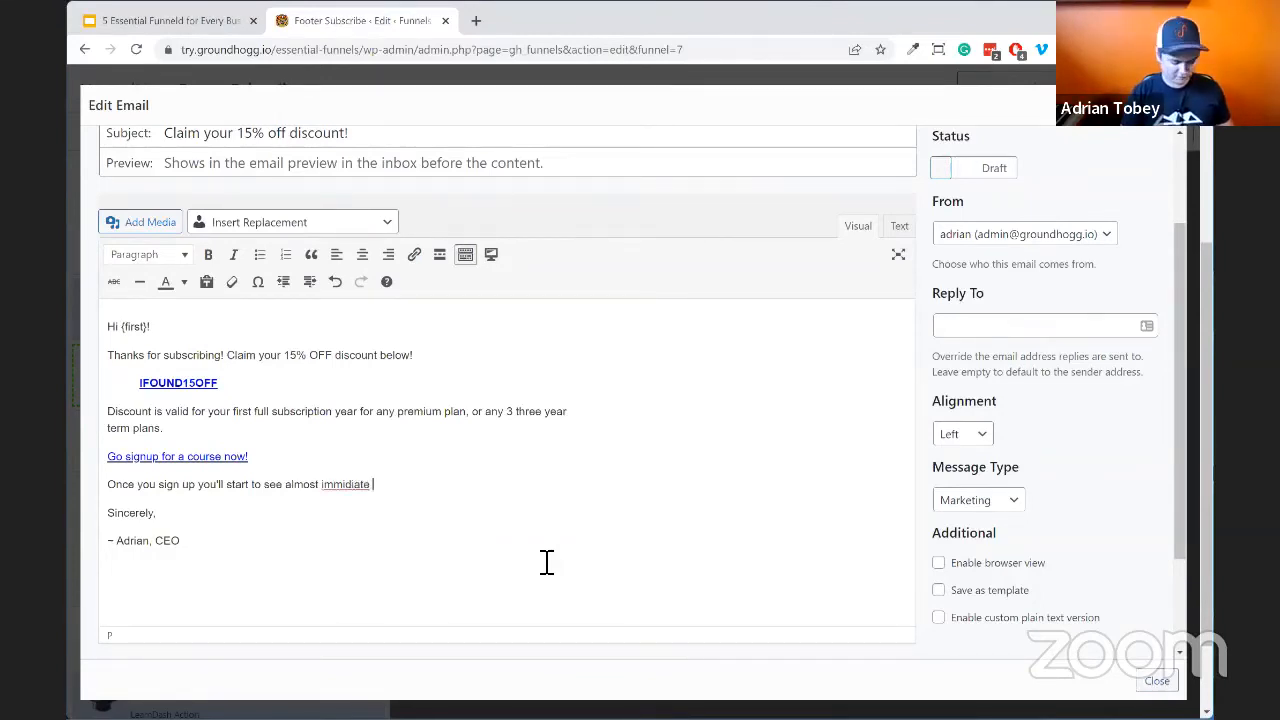
text(te changed)
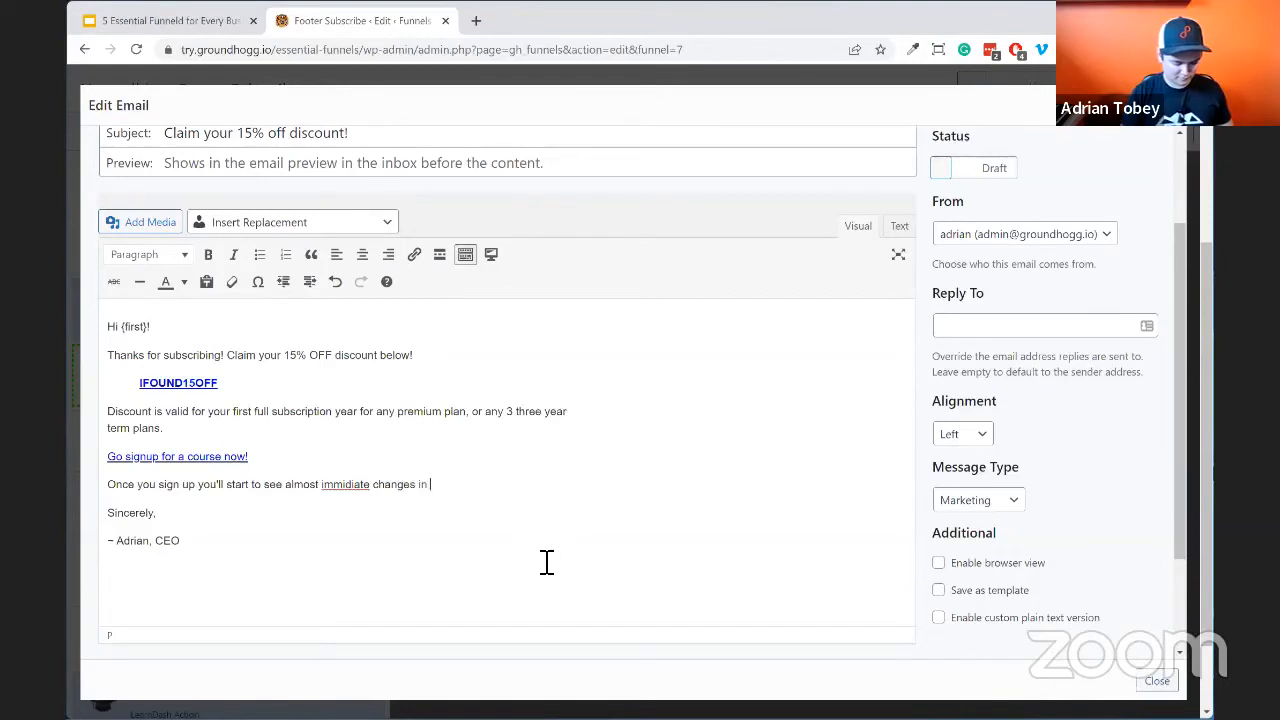
text(.)
Add another paragraph above the sign-off: "The longer you wait to improvie yourself the more you will feel stuck in your rut."
key(Return)
text(T)
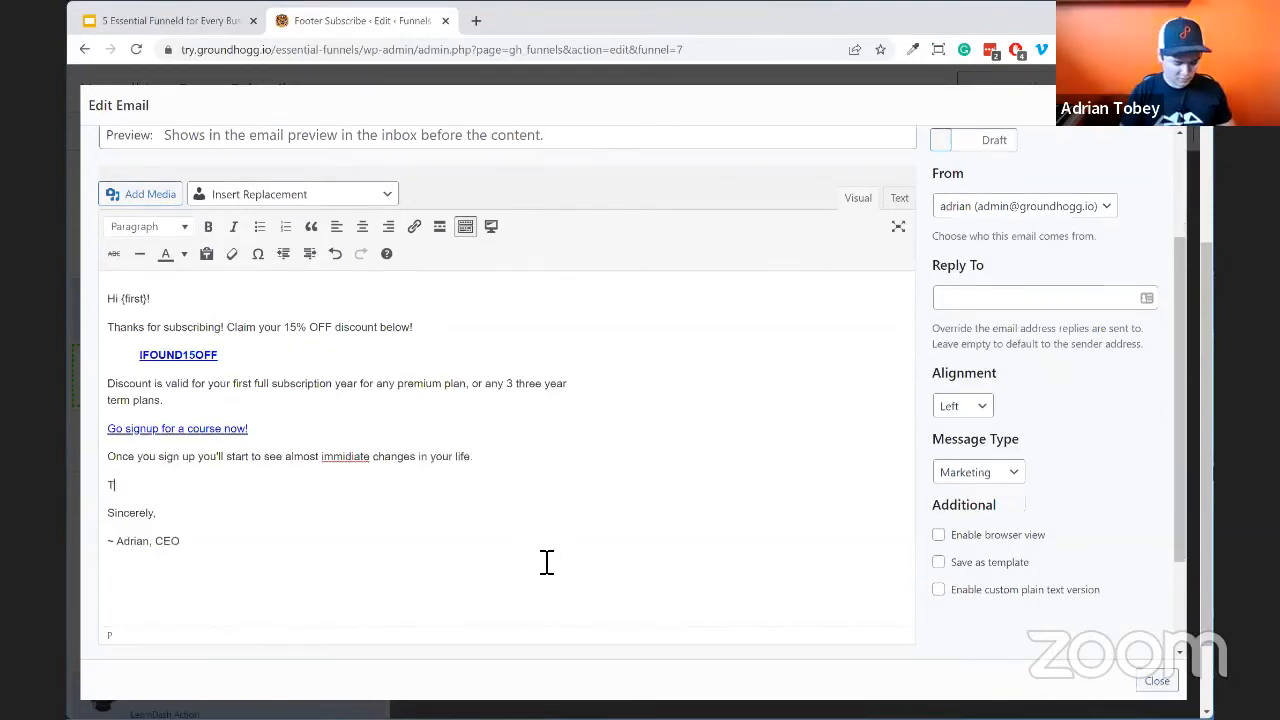
text(he longer you w)
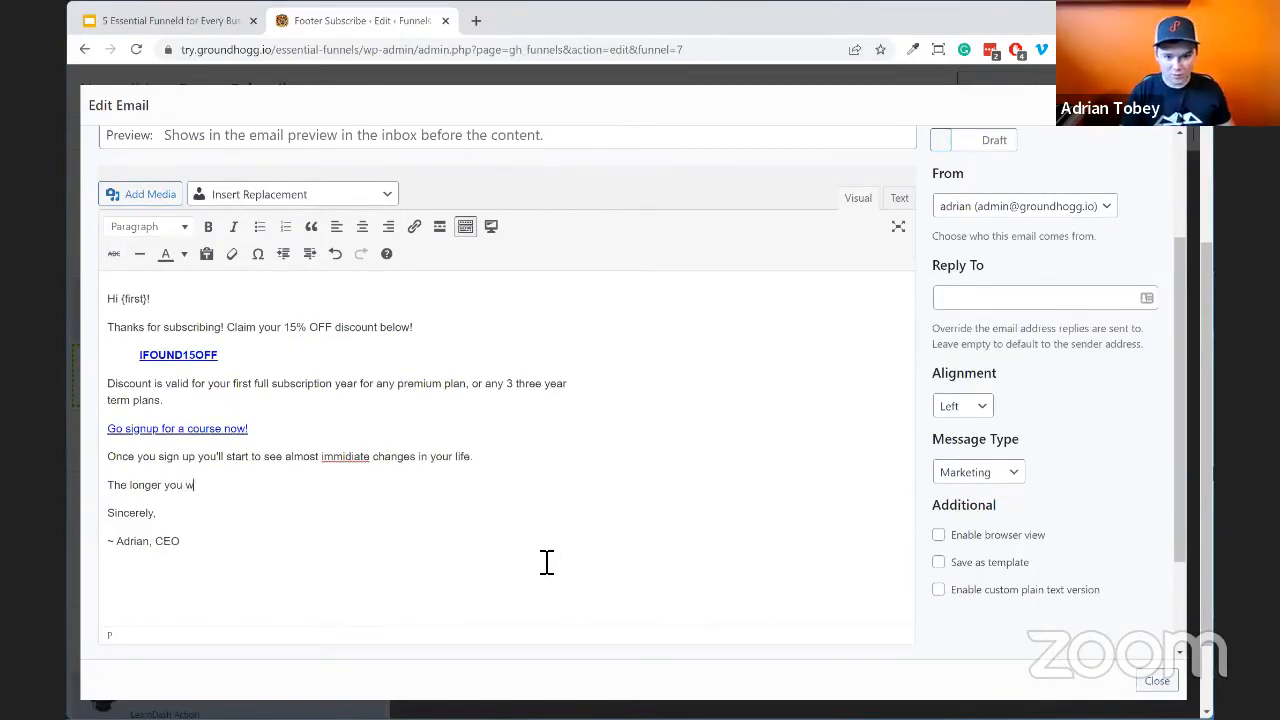
text(ait to )
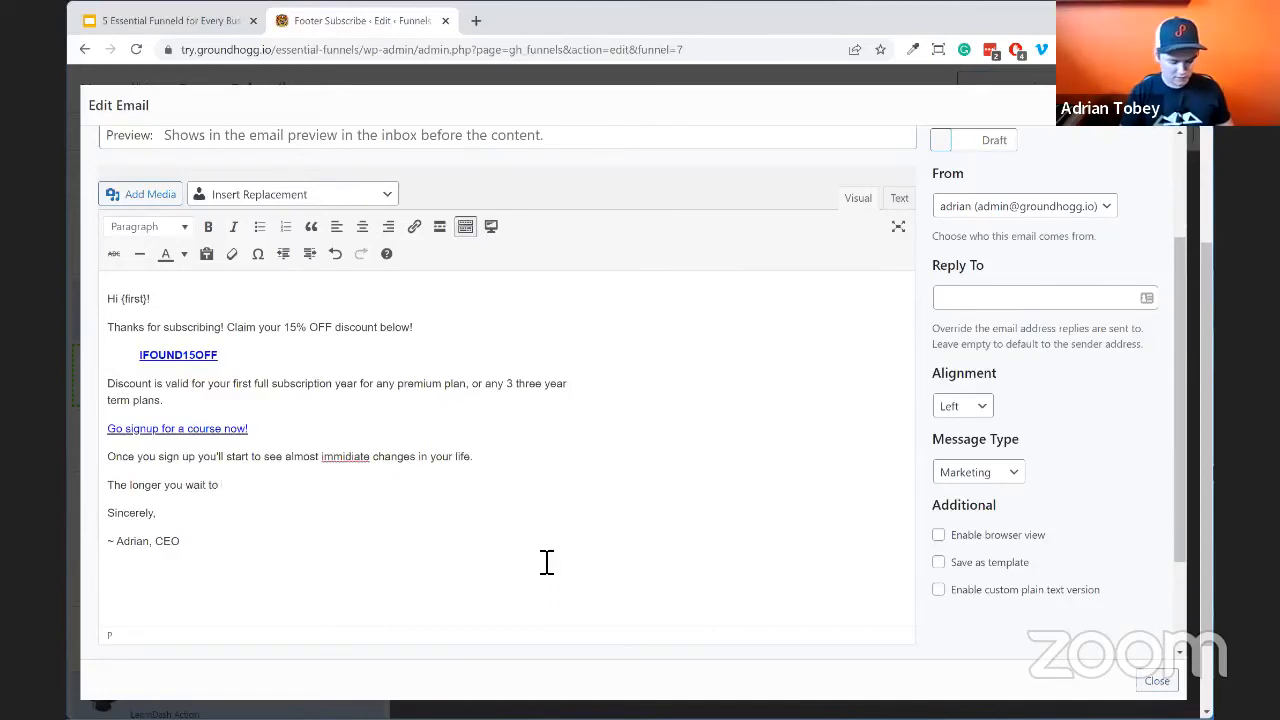
text(improvie )
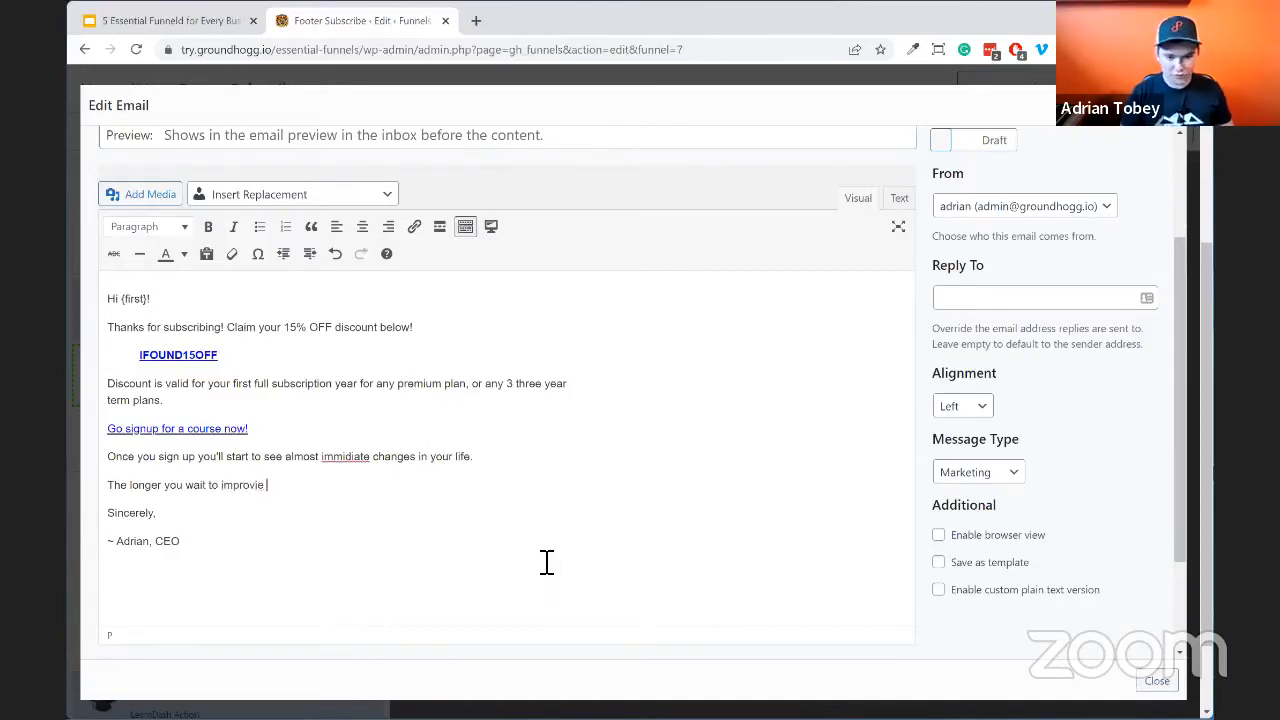
text(yourself the longer)
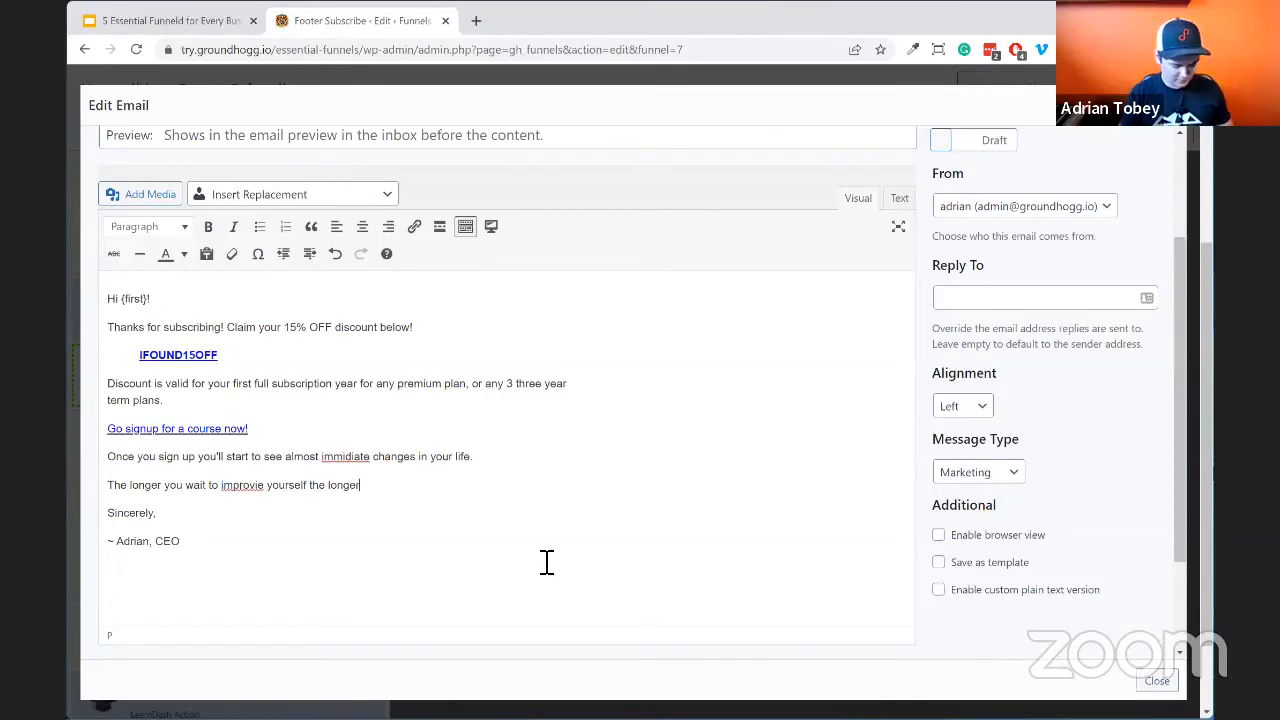
key(ctrl+BackSpace)
text(mor)
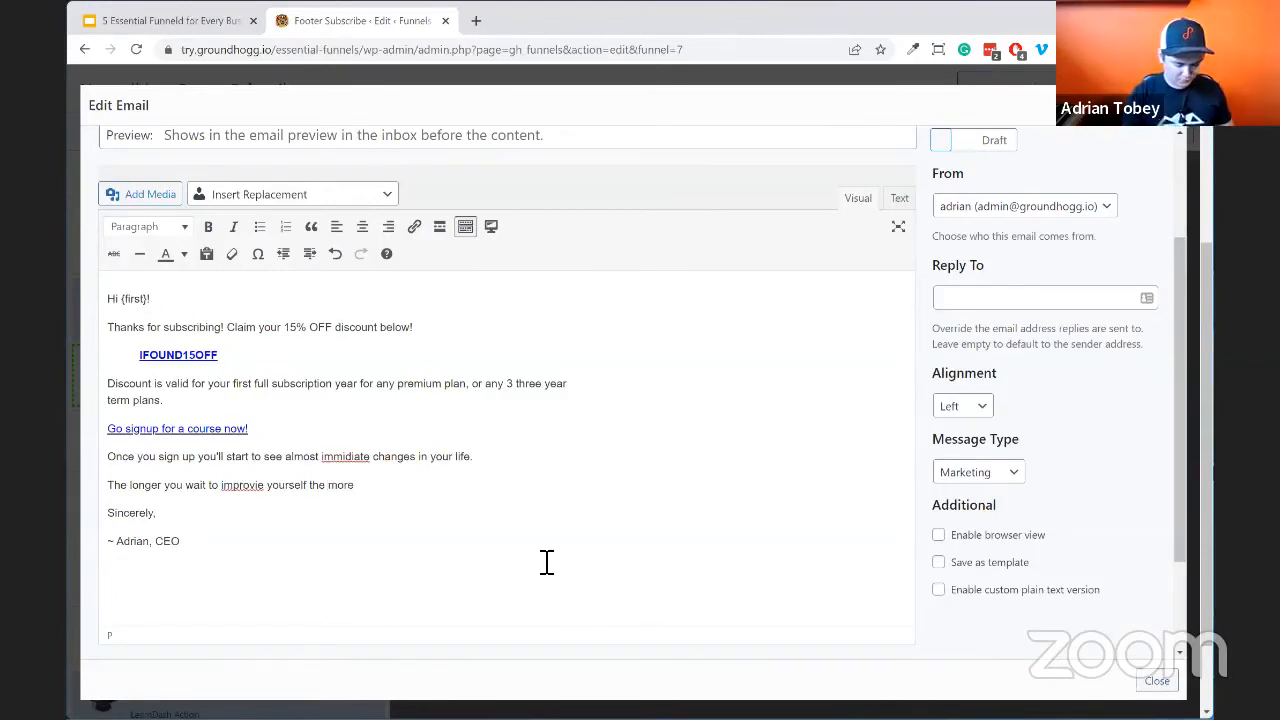
text(e you will )
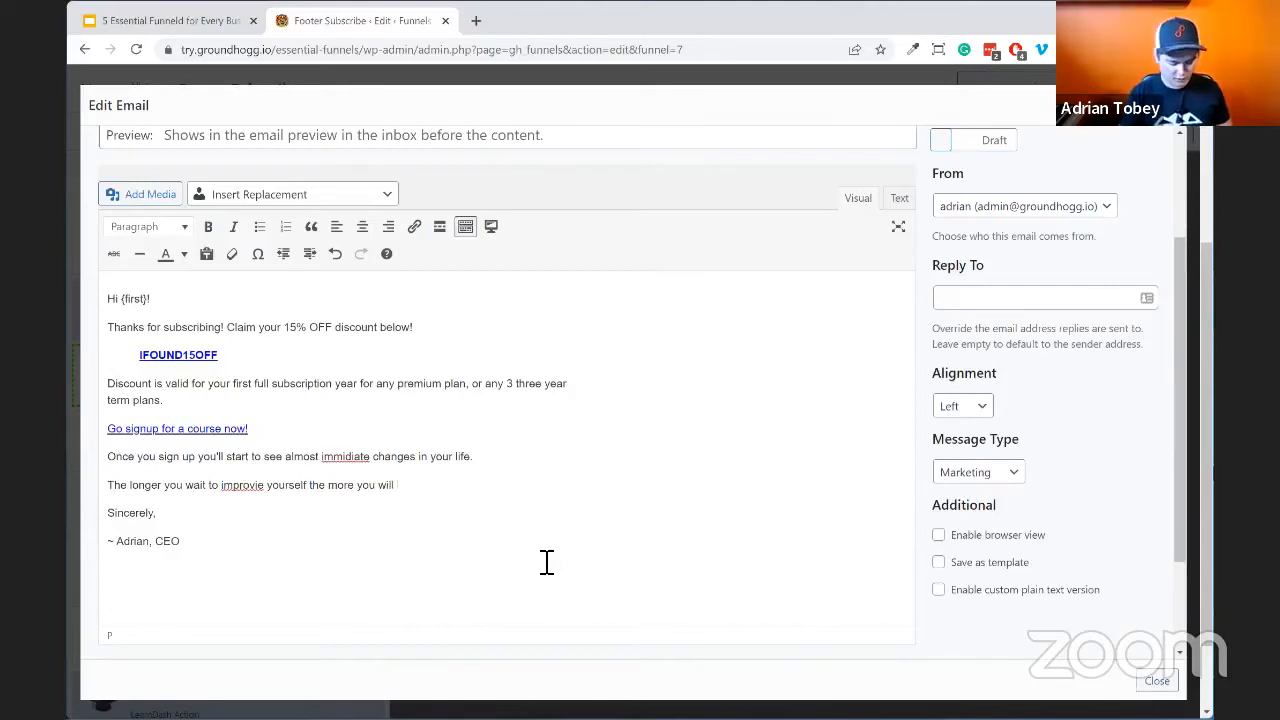
text(feel stuck )
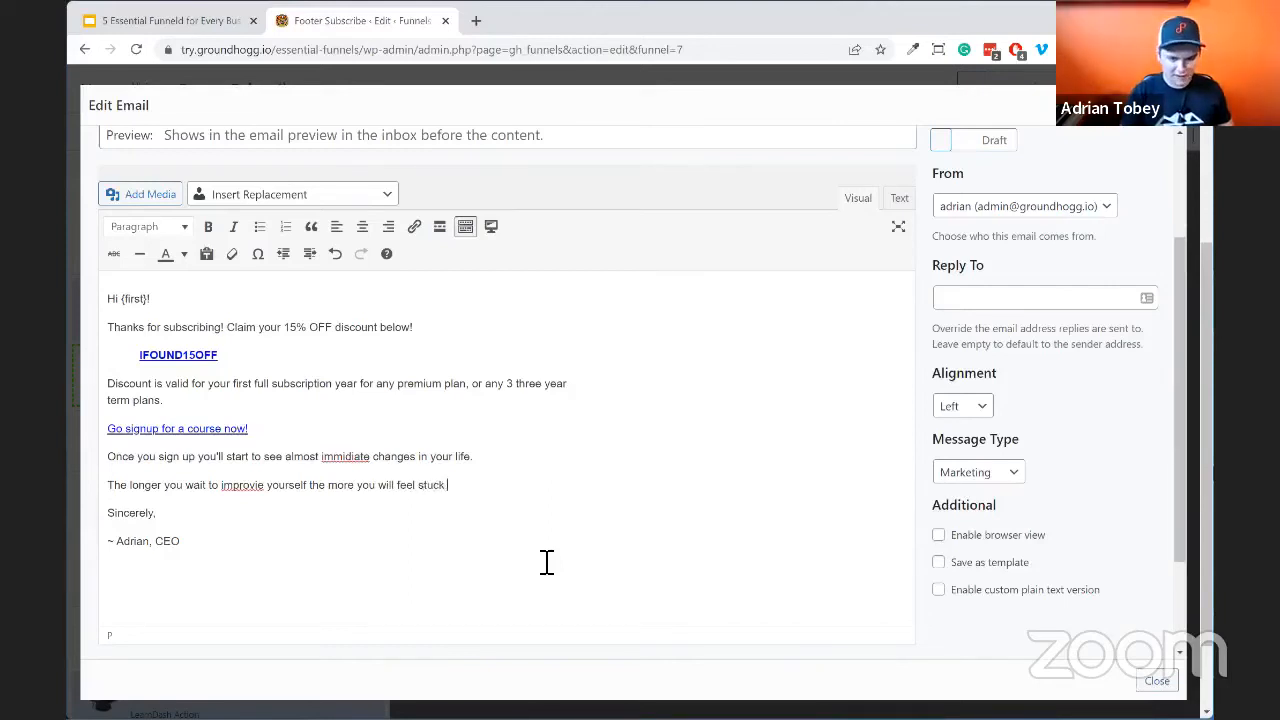
text(in your rut.)
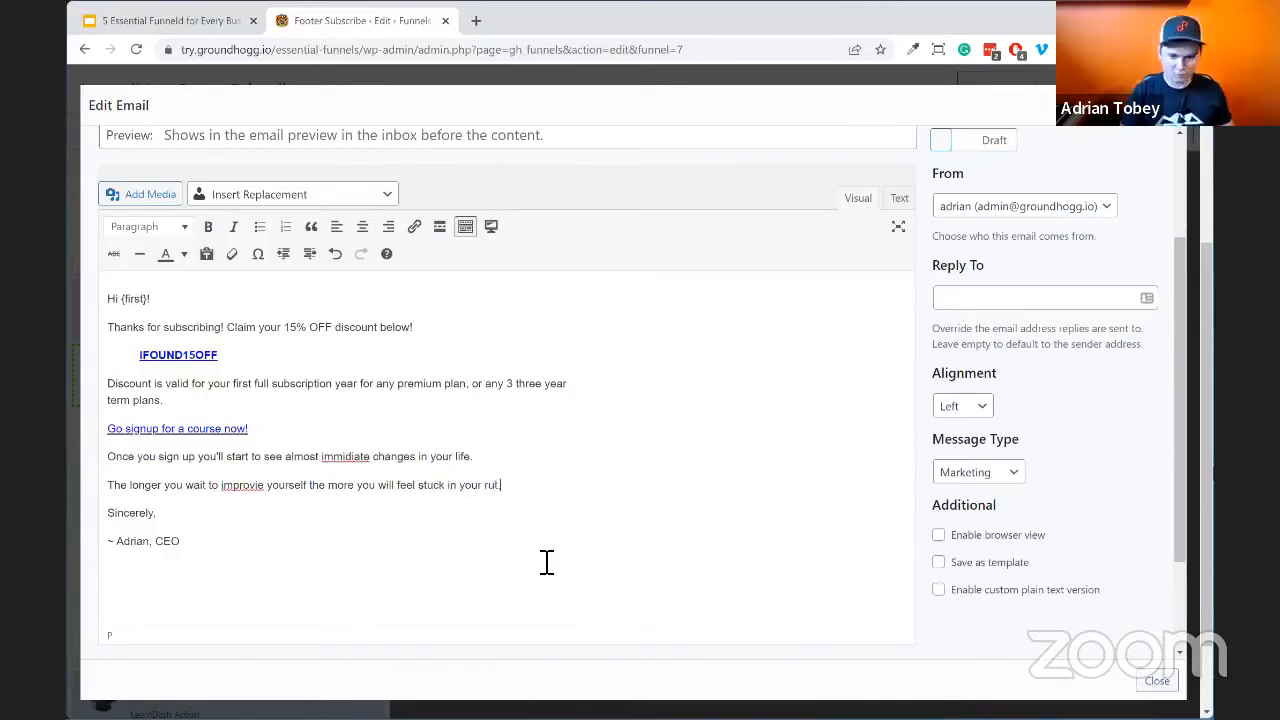
Correct the two misspelled words in the new paragraphs to "immediate" and "improve", and look over the email
click(307, 523)
right_click(345, 463)
click(580, 474)
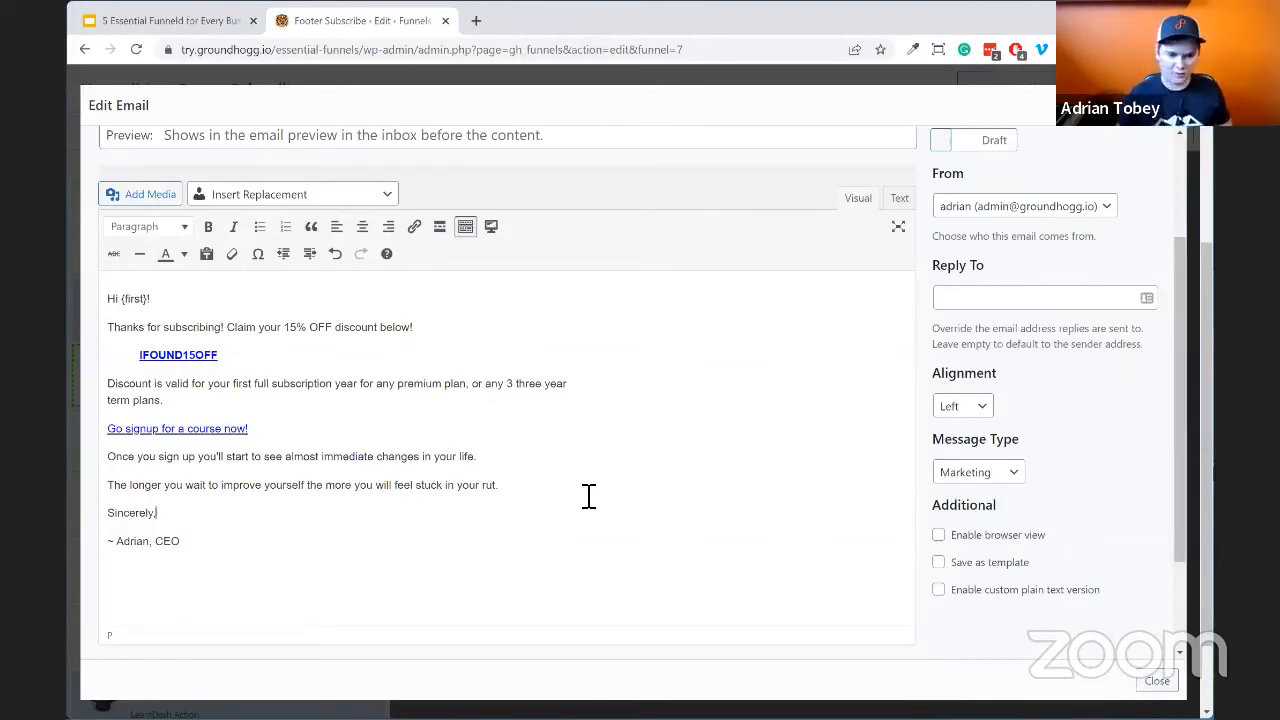
scroll(660, 535, up, 2)
scroll(417, 551, down, 4)
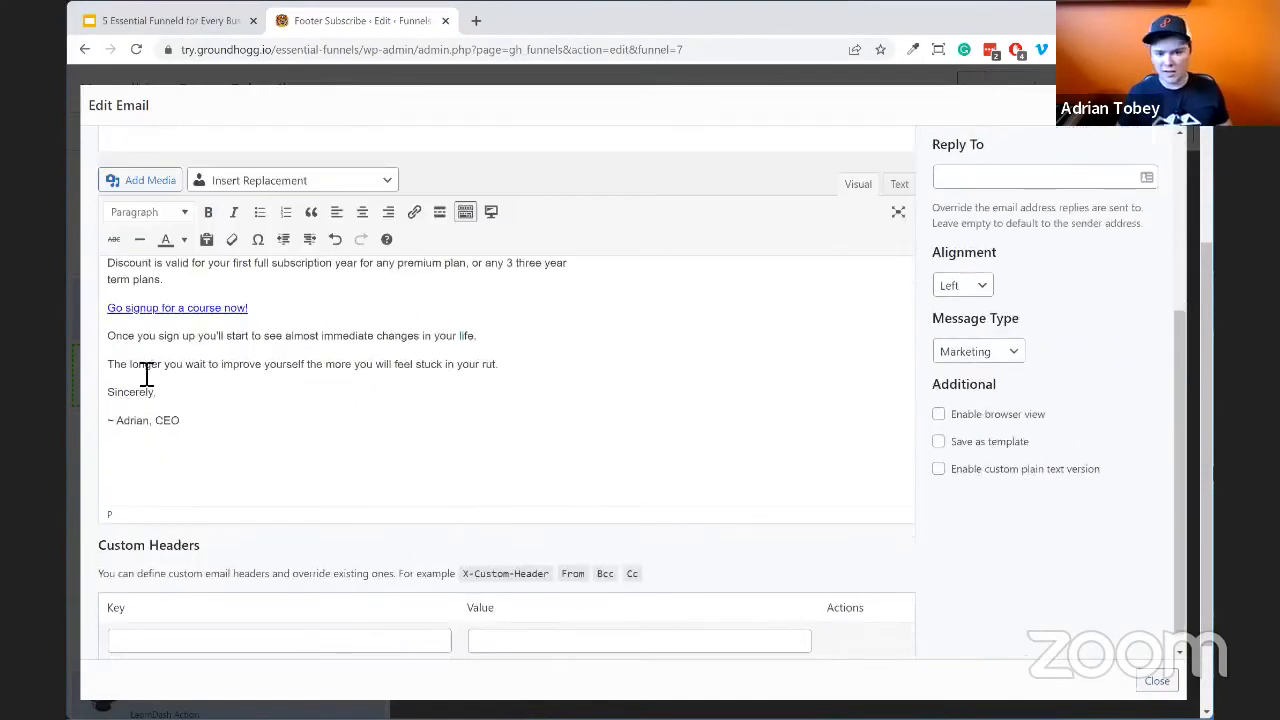
Highlight the closing paragraphs of the 15% OFF discount email and save the updated email
drag(190, 422, 107, 336)
scroll(966, 292, up, 5)
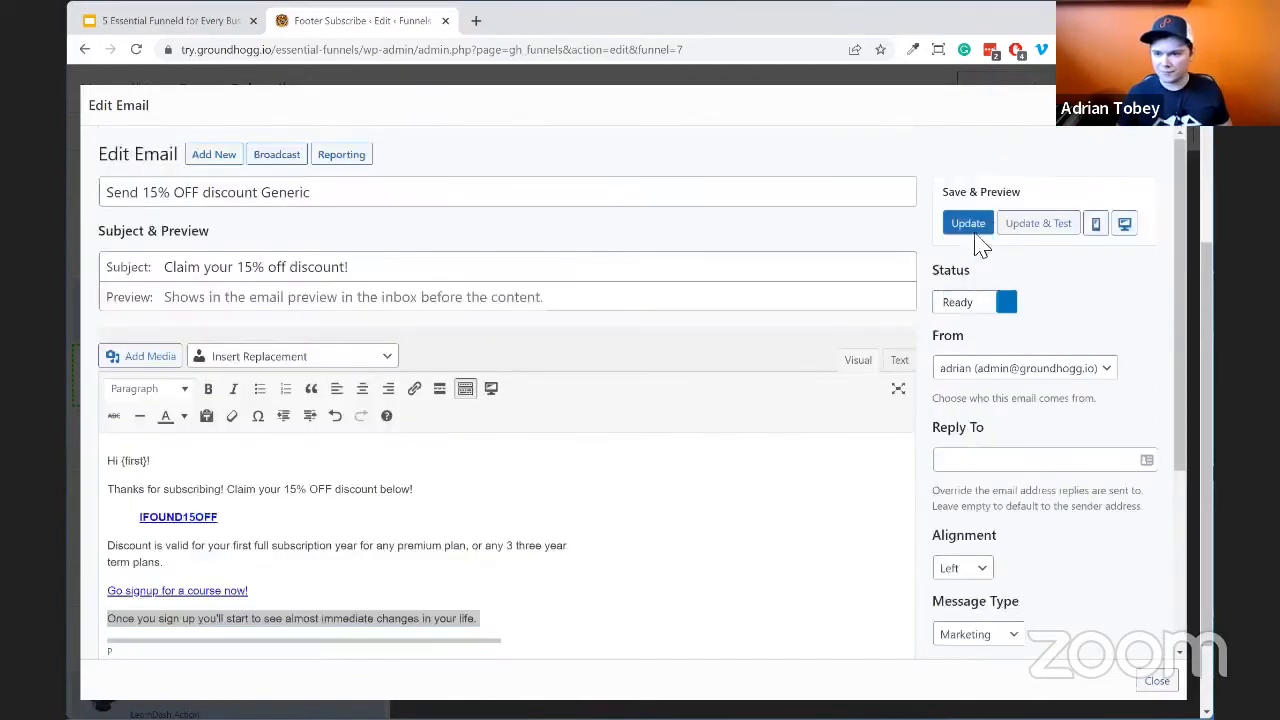
click(966, 219)
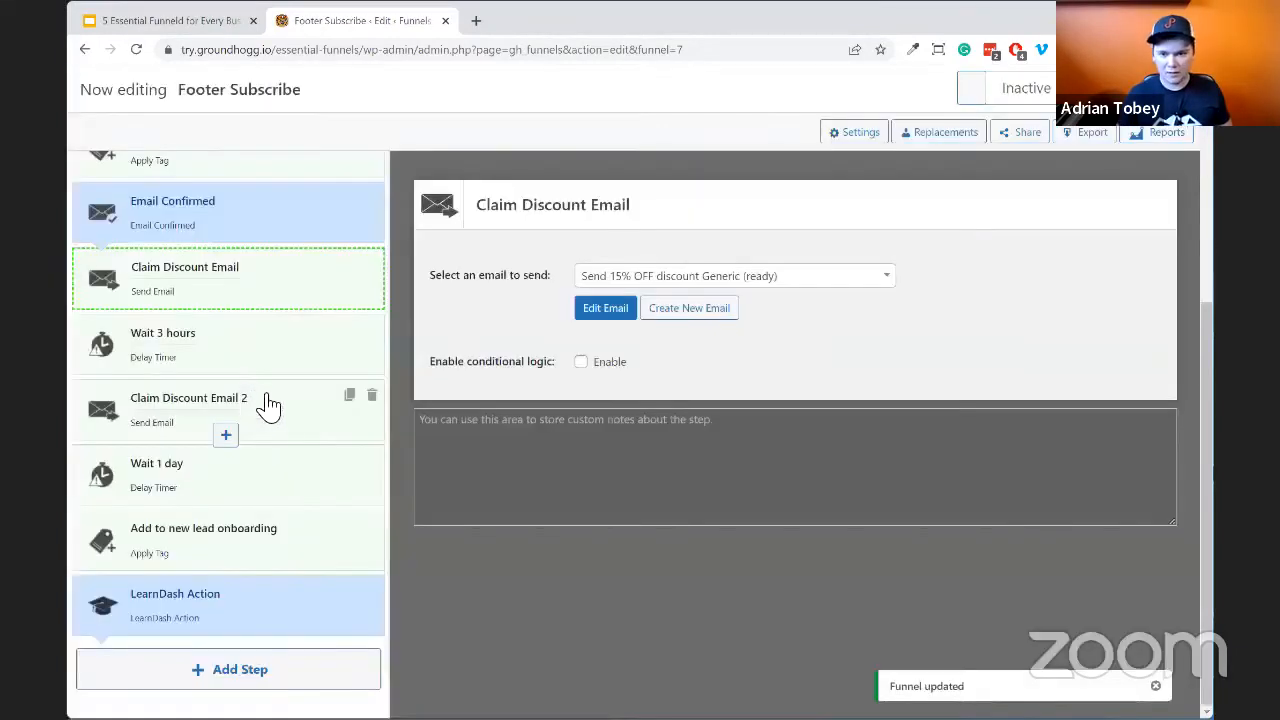
Set the Claim Discount Email 2 step to send the ready version of "Send 15% OFF discount Generic"
click(263, 398)
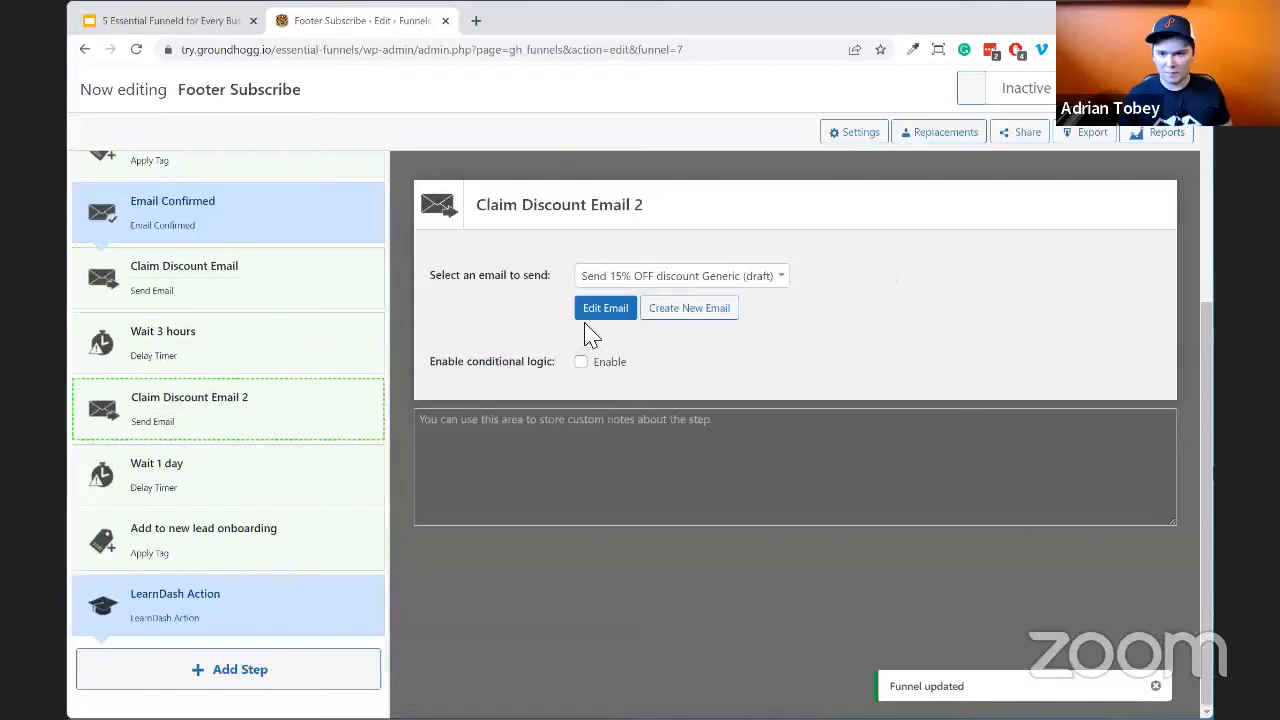
click(628, 281)
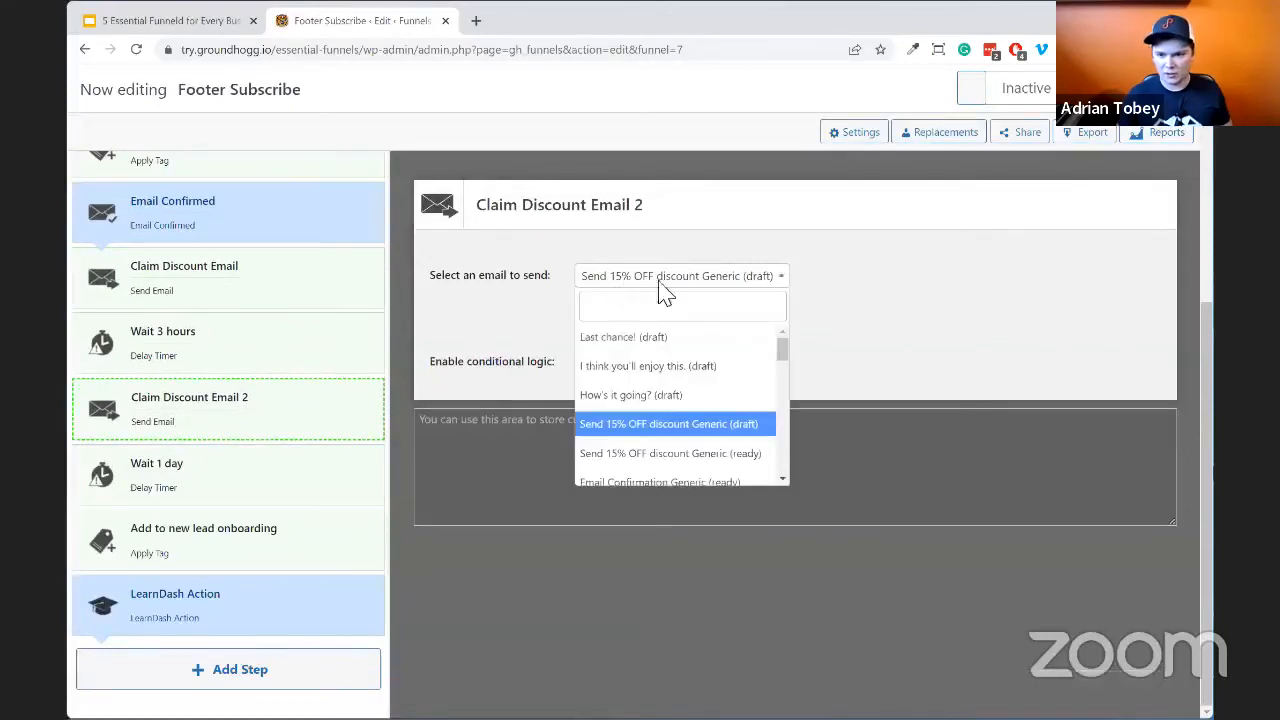
click(753, 454)
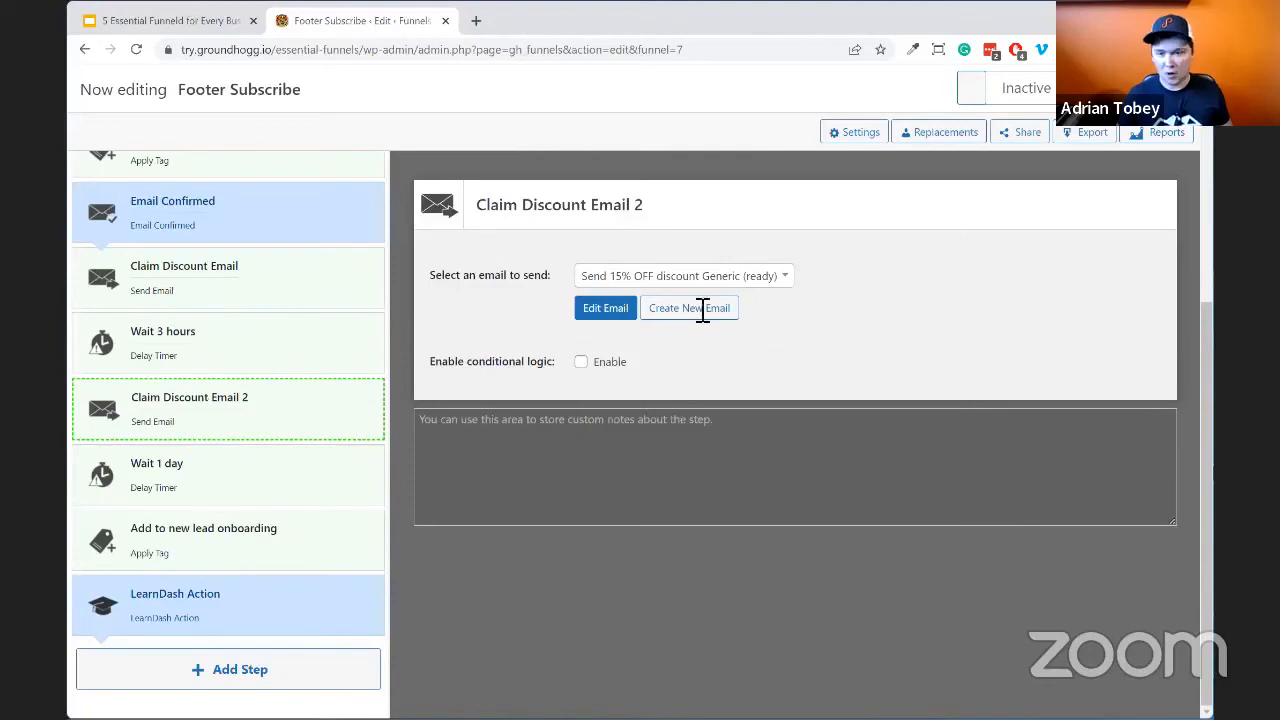
Look over the final "Add to new lead onboarding" step and the rest of the funnel, and set the funnel to active
click(275, 557)
scroll(306, 400, up, 5)
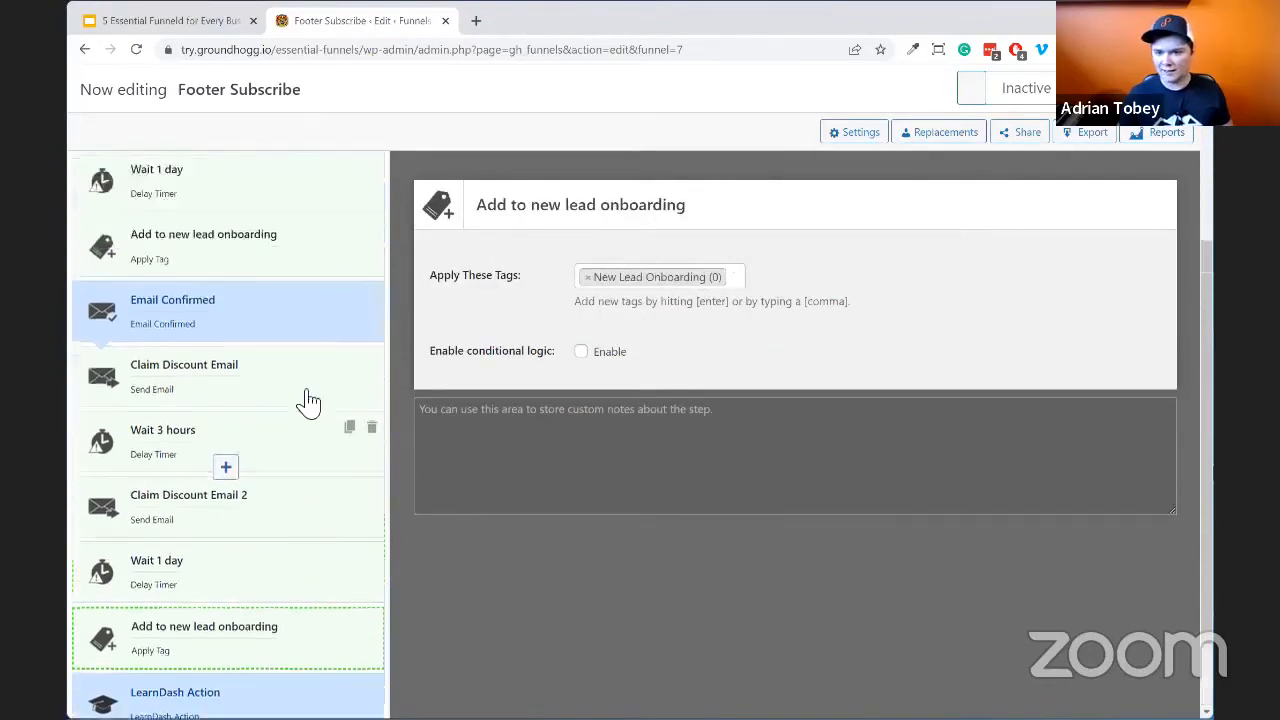
scroll(297, 423, down, 4)
scroll(360, 449, up, 4)
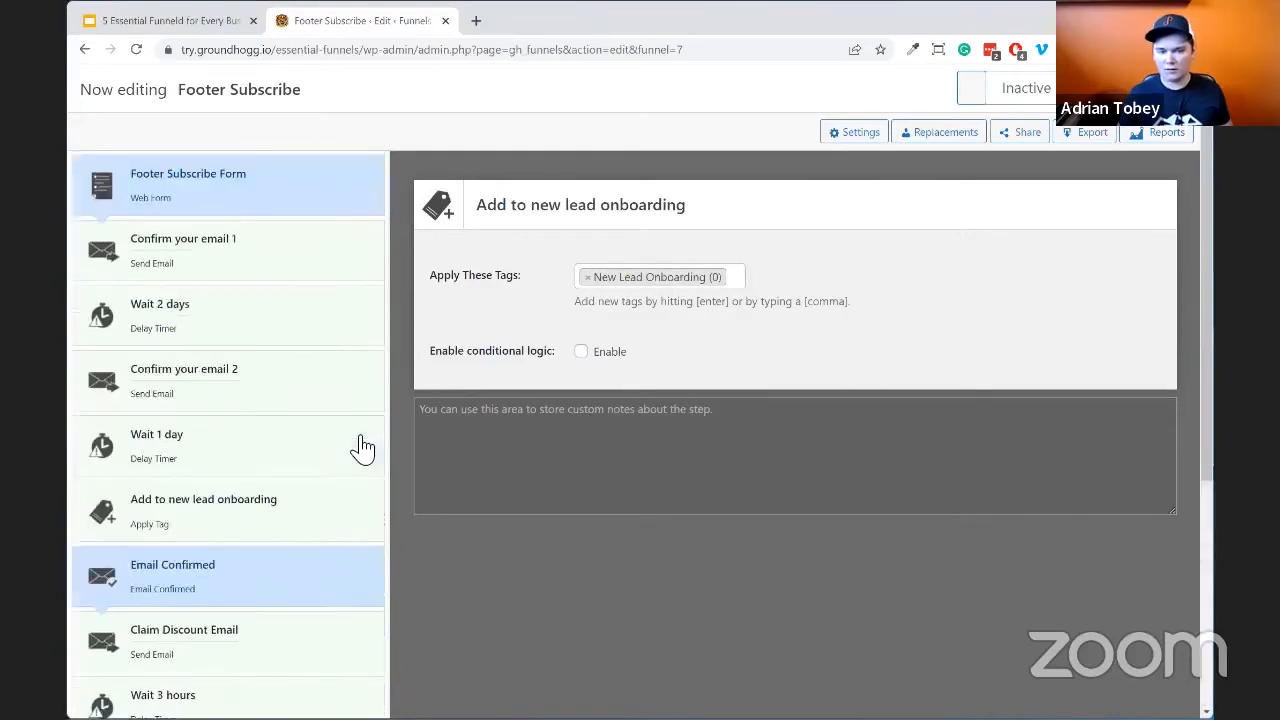
scroll(323, 346, down, 3)
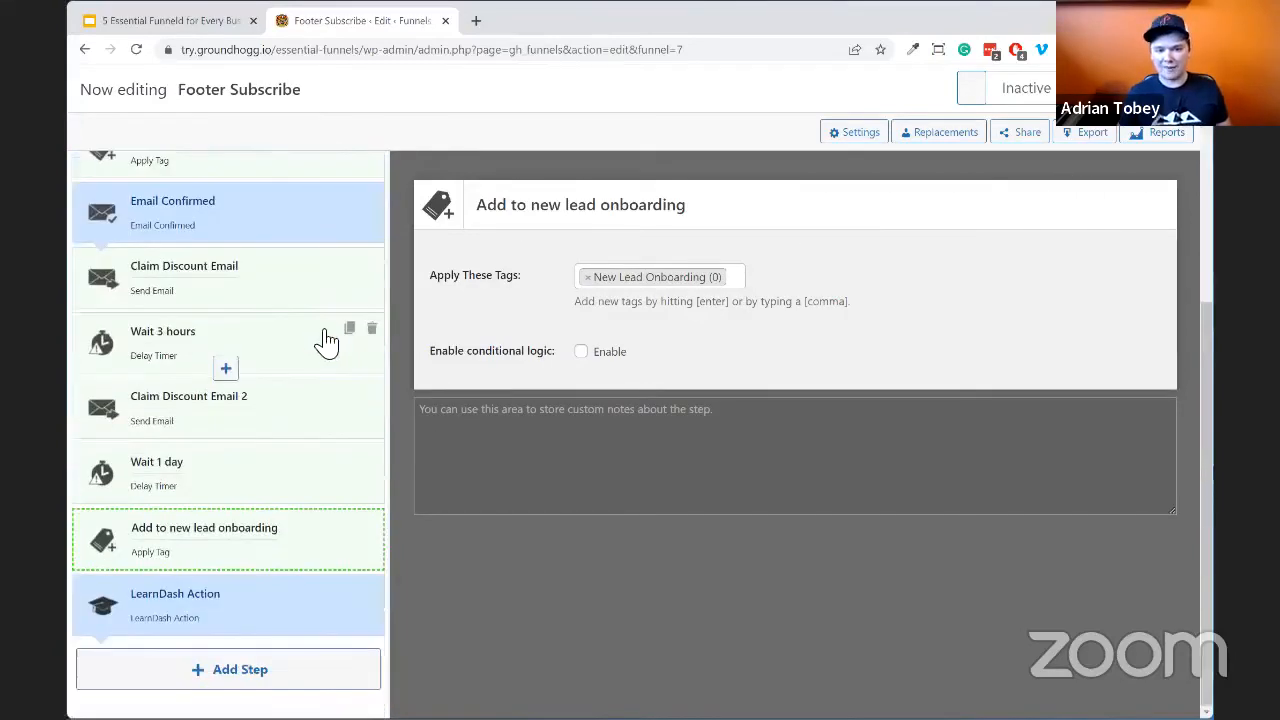
scroll(325, 340, up, 1)
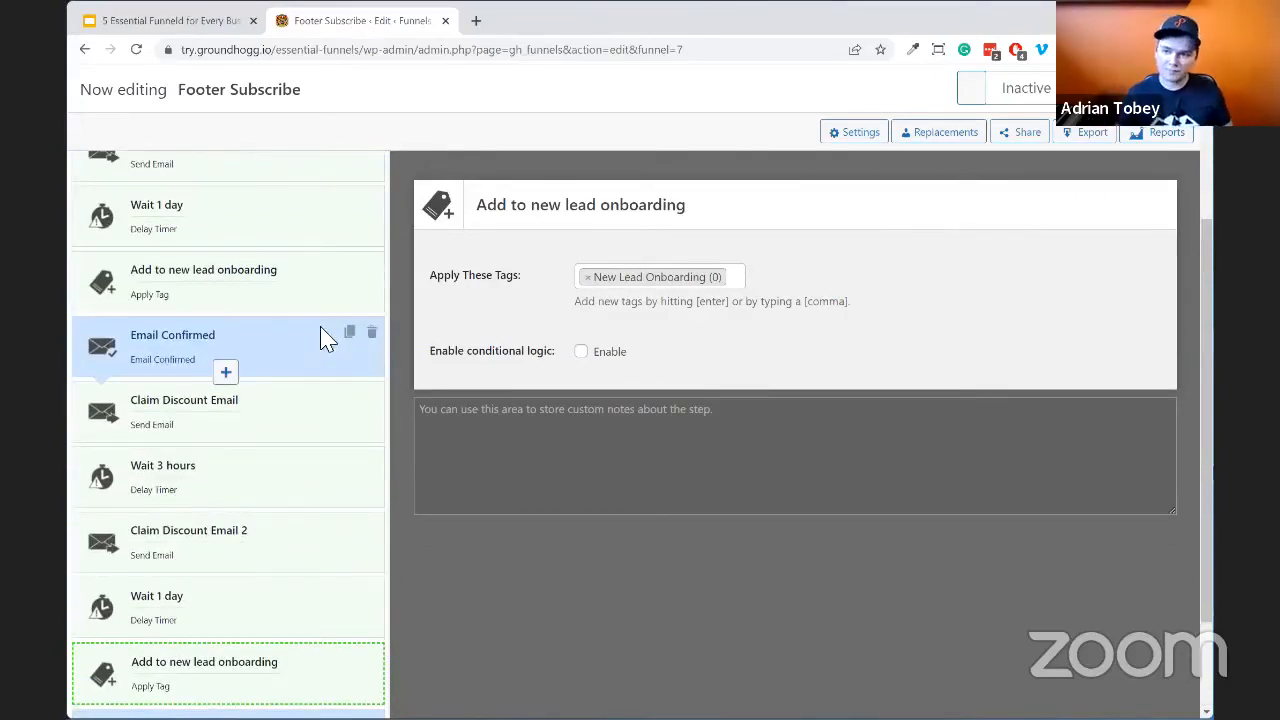
click(1006, 92)
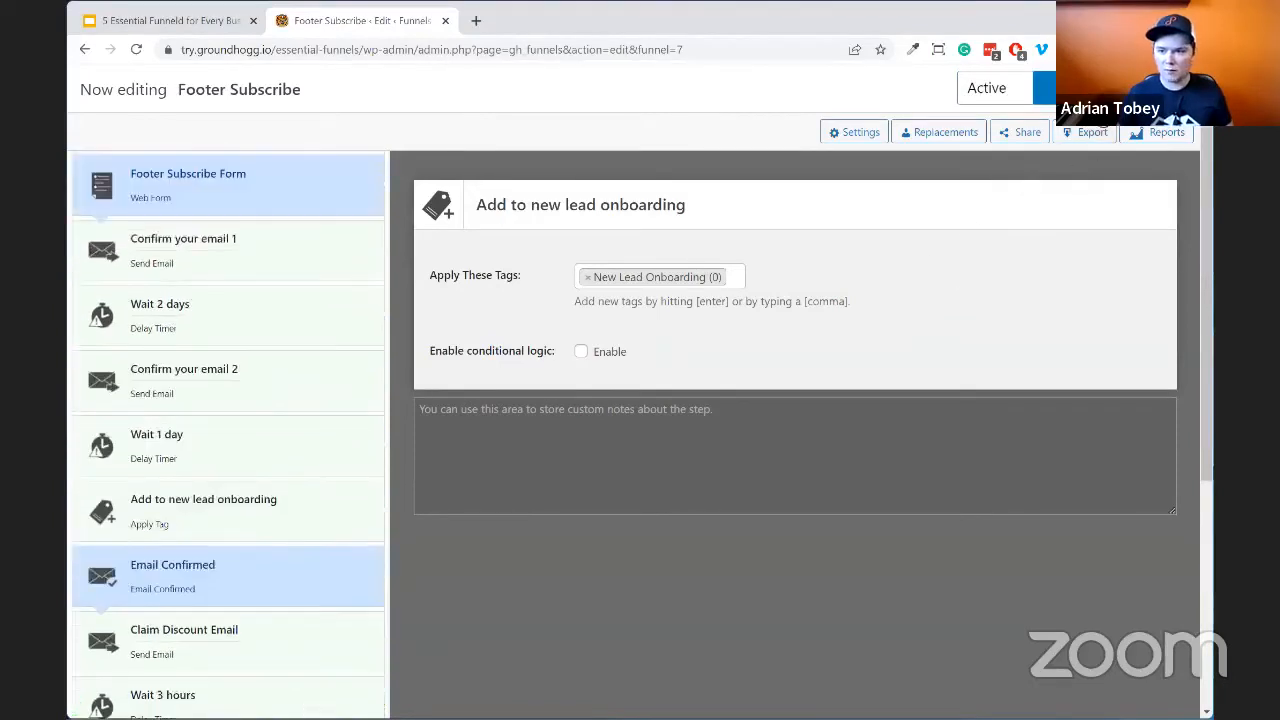
Open the Footer Subscribe Form step, select its embed shortcode, and look over the form's field code
click(232, 178)
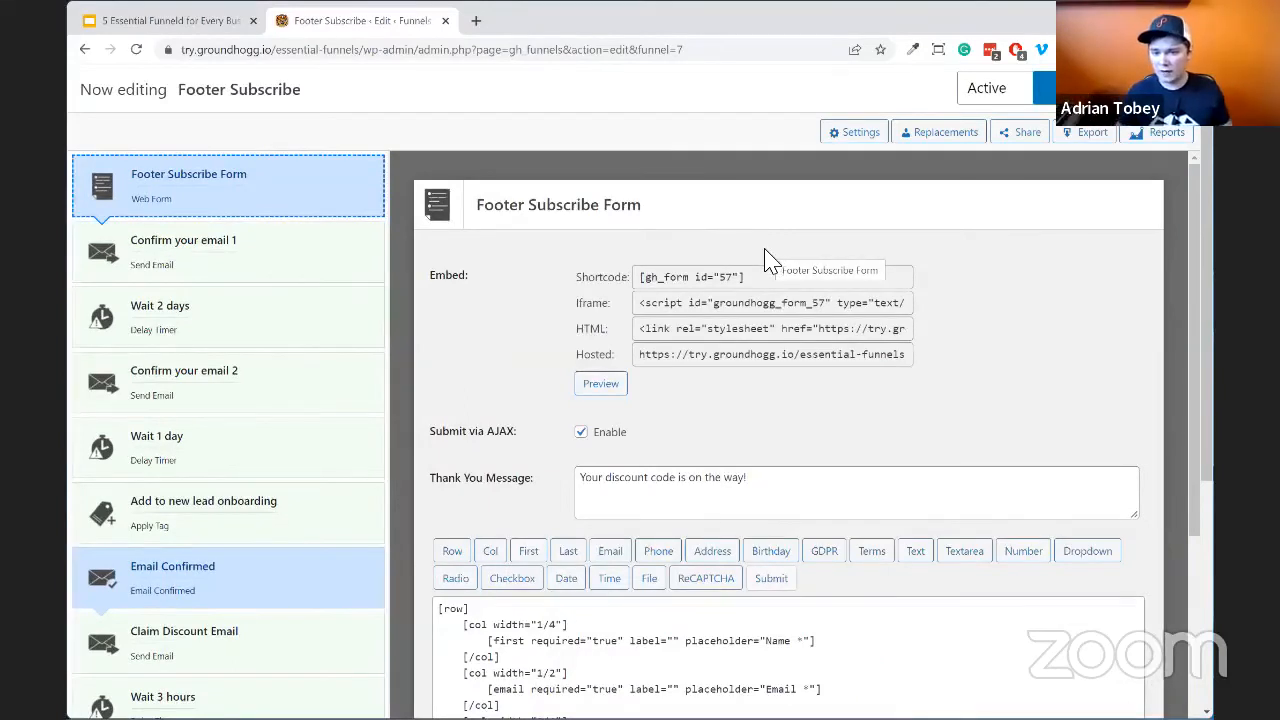
click(845, 279)
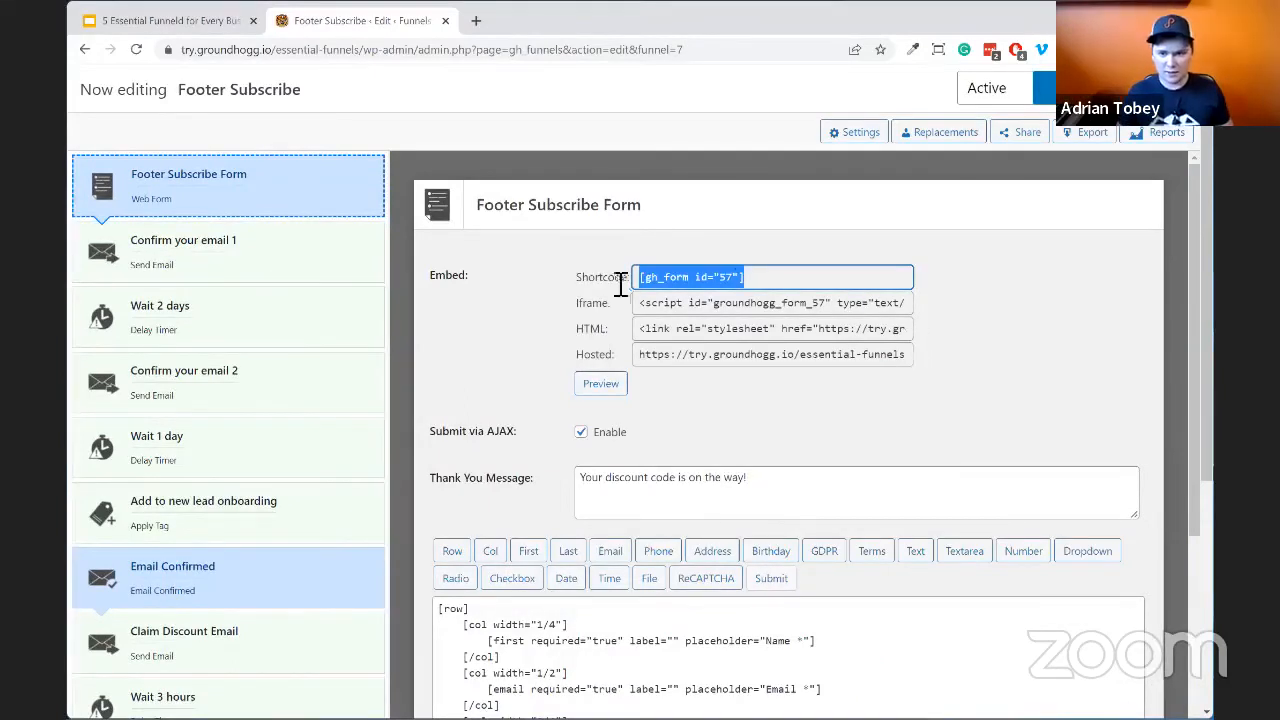
scroll(925, 391, down, 3)
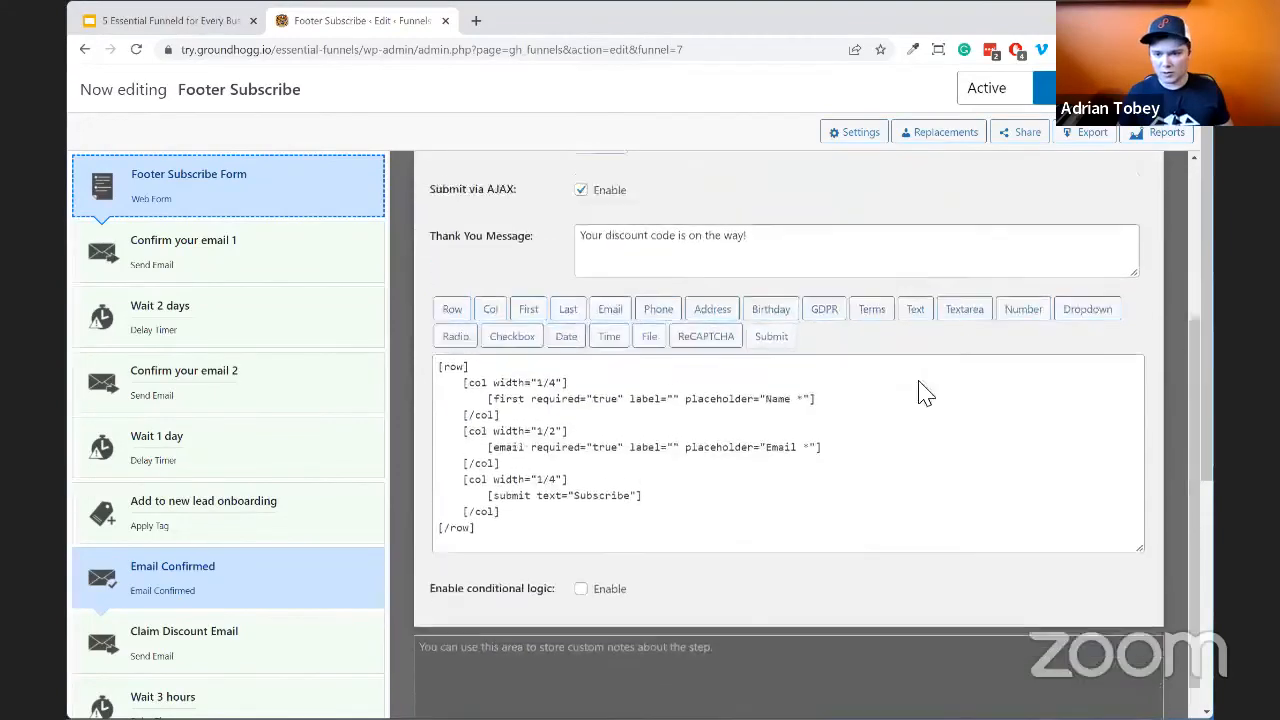
scroll(920, 391, up, 3)
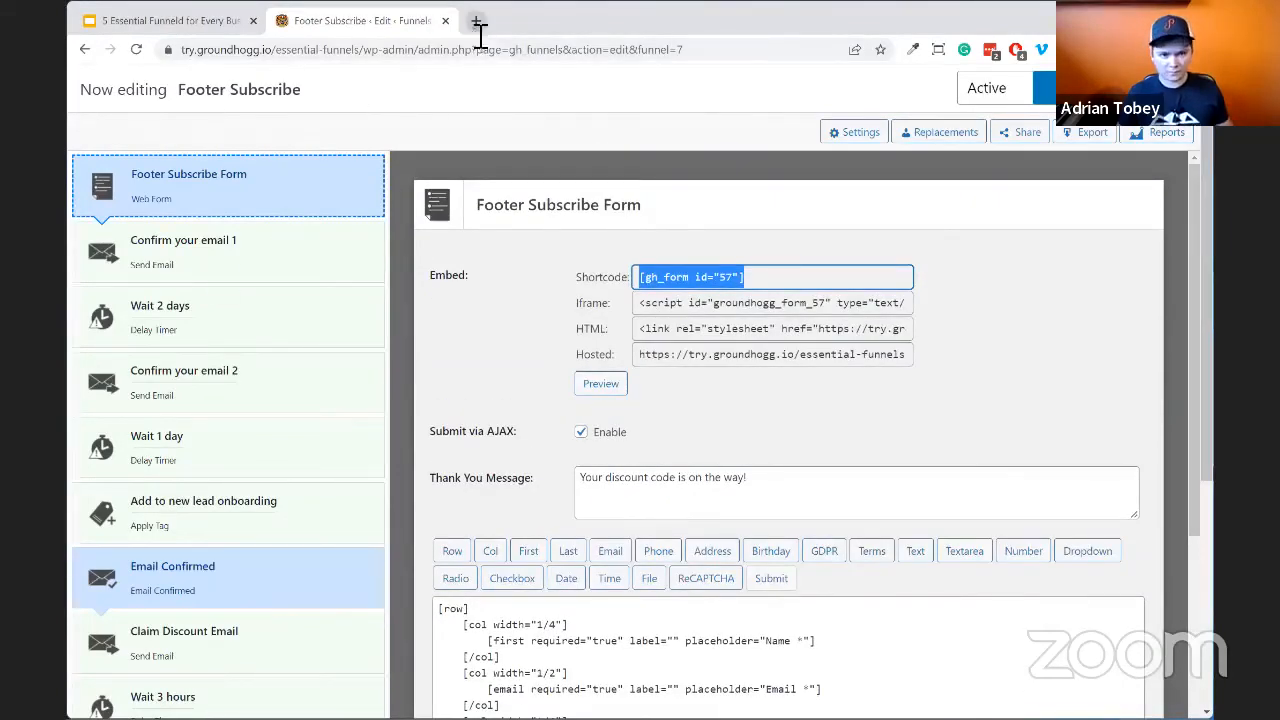
Open the Essential Funnels site from the funnels list in a new tab and bring up Footer Builder in its customizer
middle_click(1181, 88)
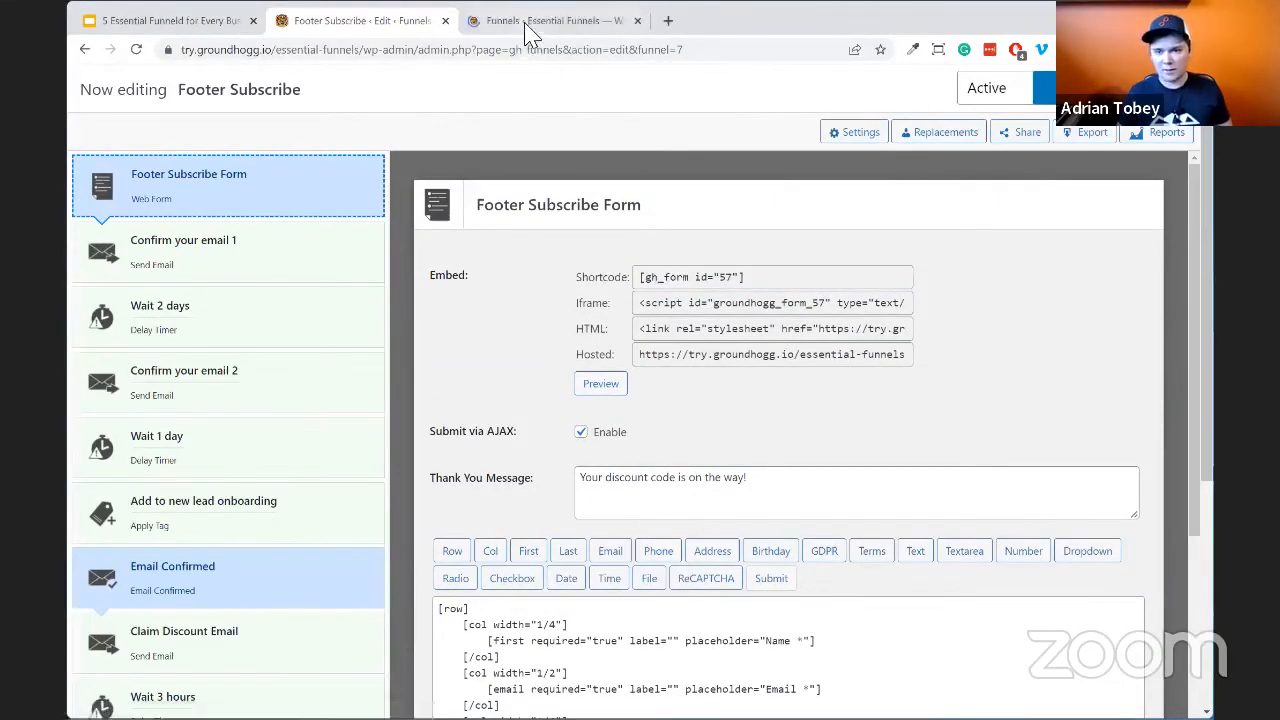
click(530, 30)
mouse_move(222, 80)
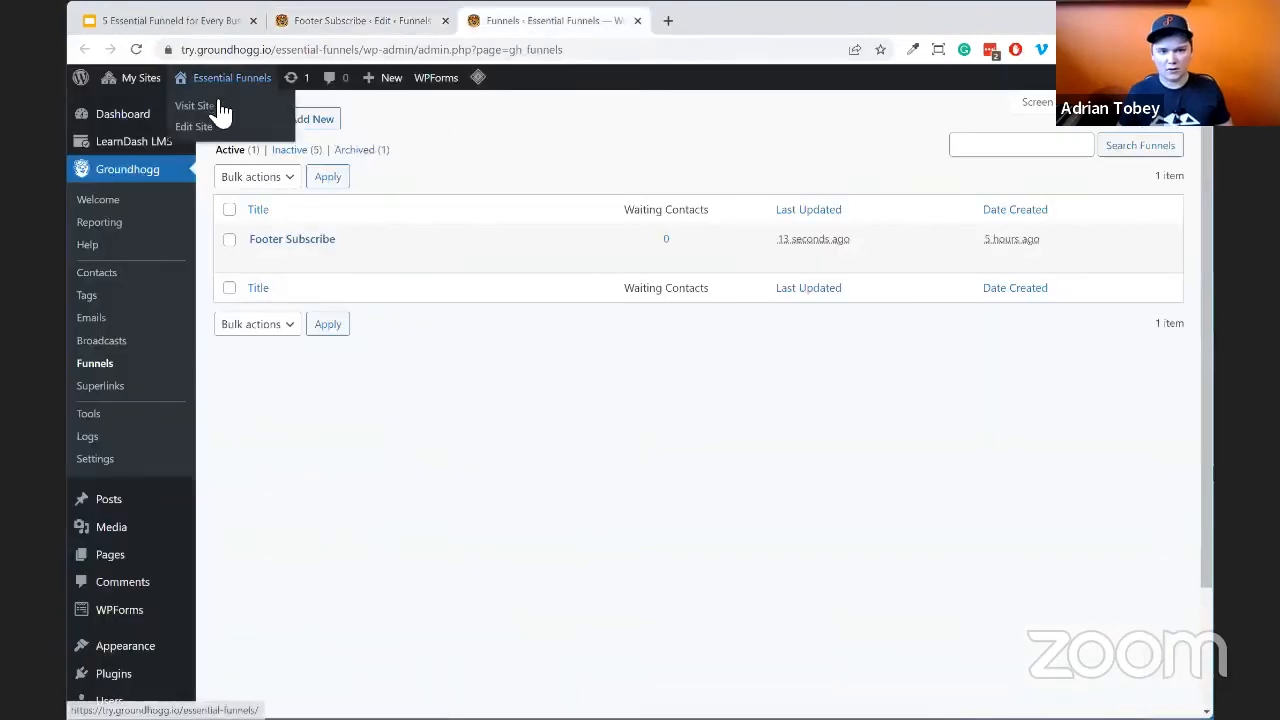
click(222, 110)
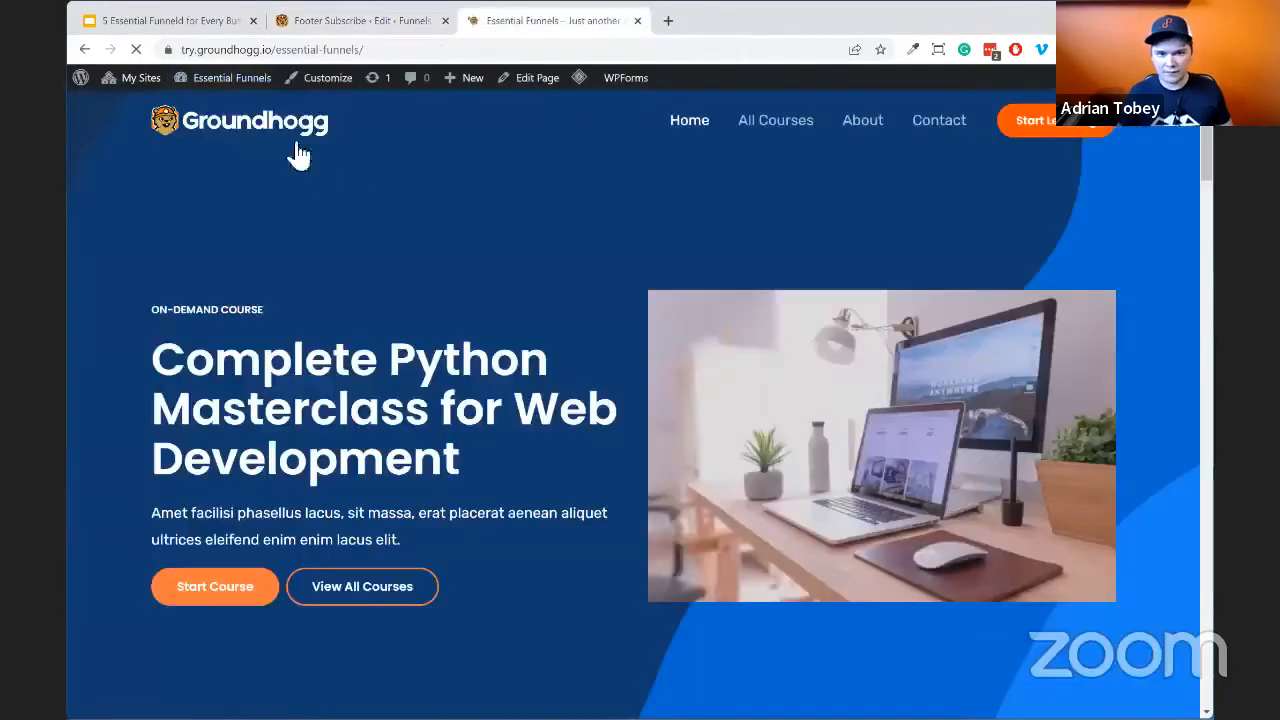
click(311, 79)
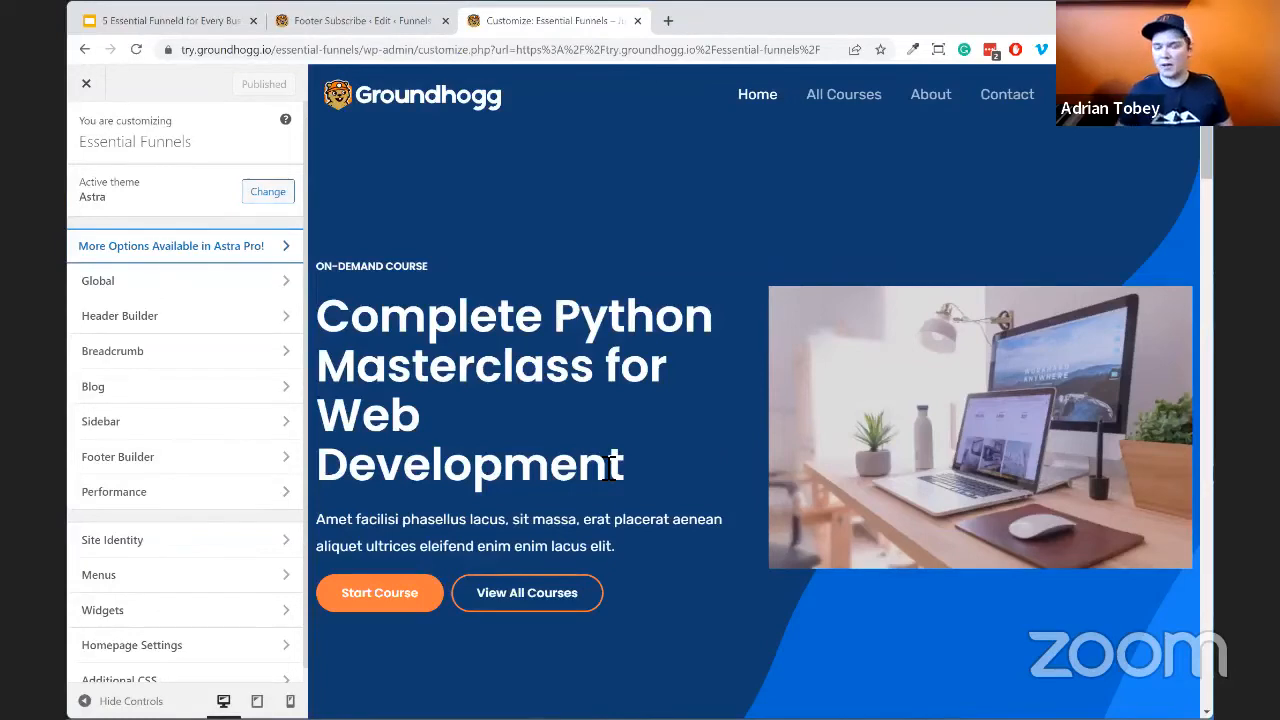
scroll(234, 520, down, 1)
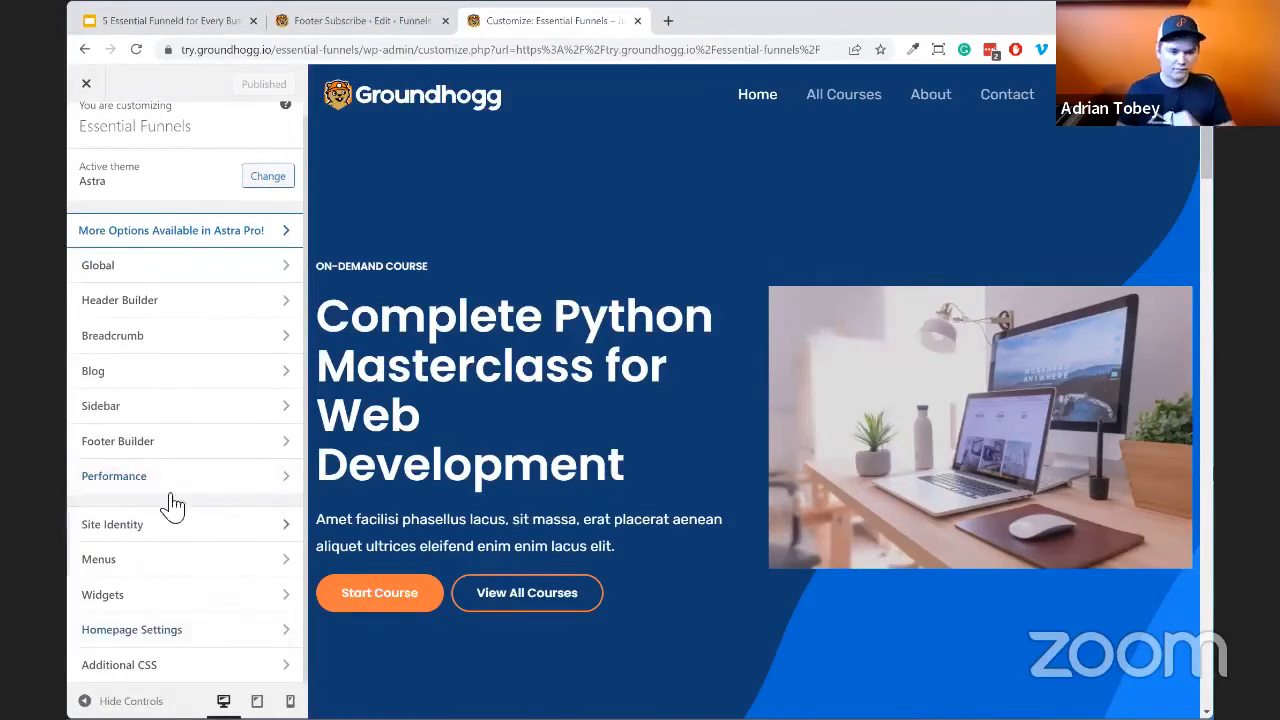
click(200, 450)
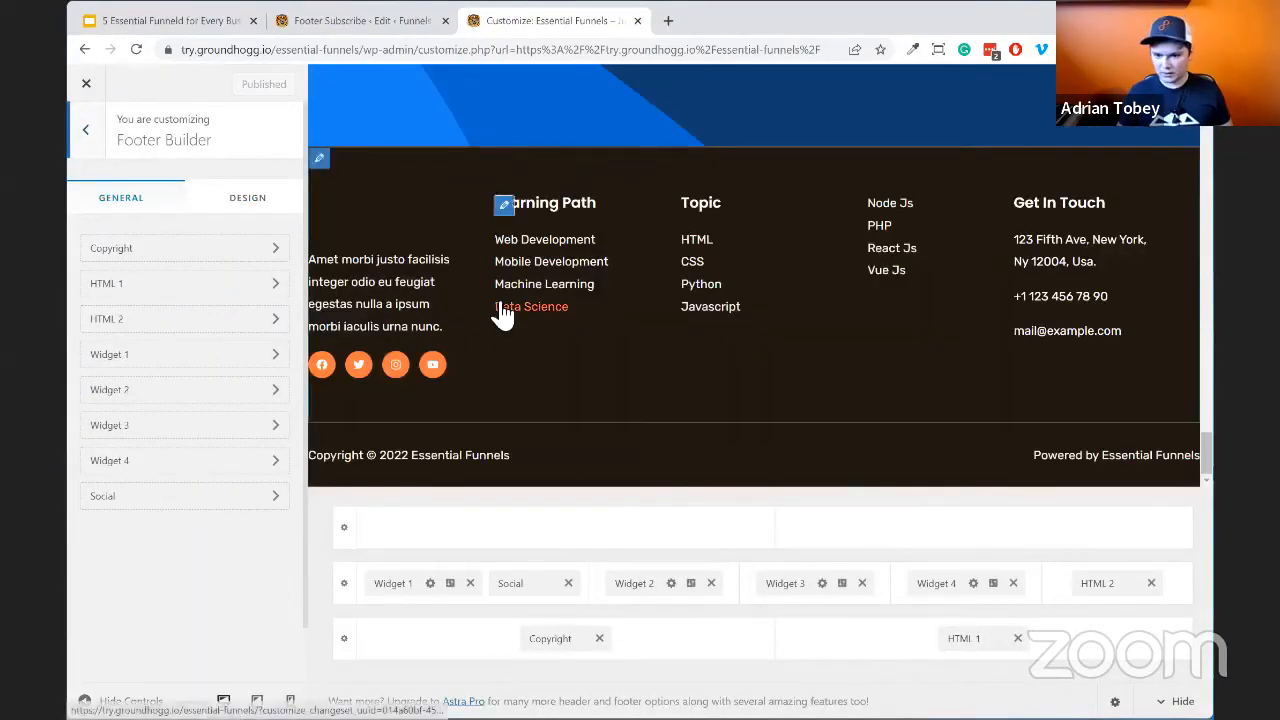
click(505, 206)
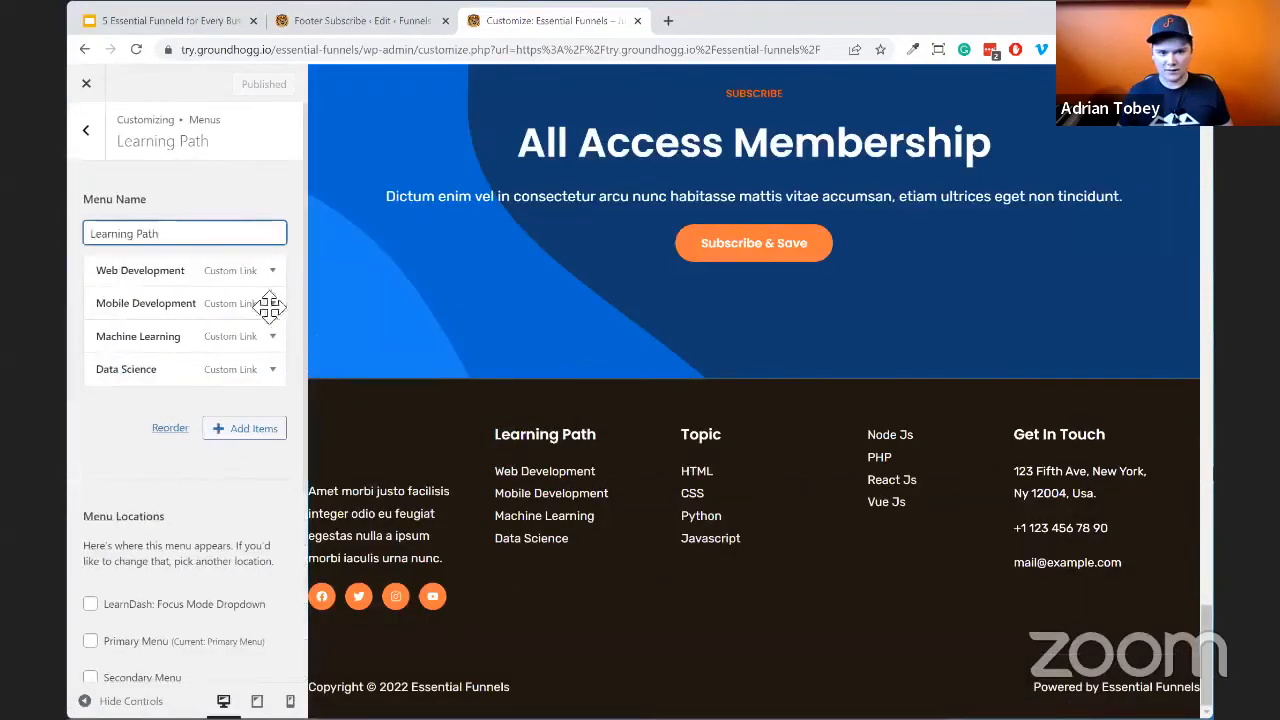
click(320, 390)
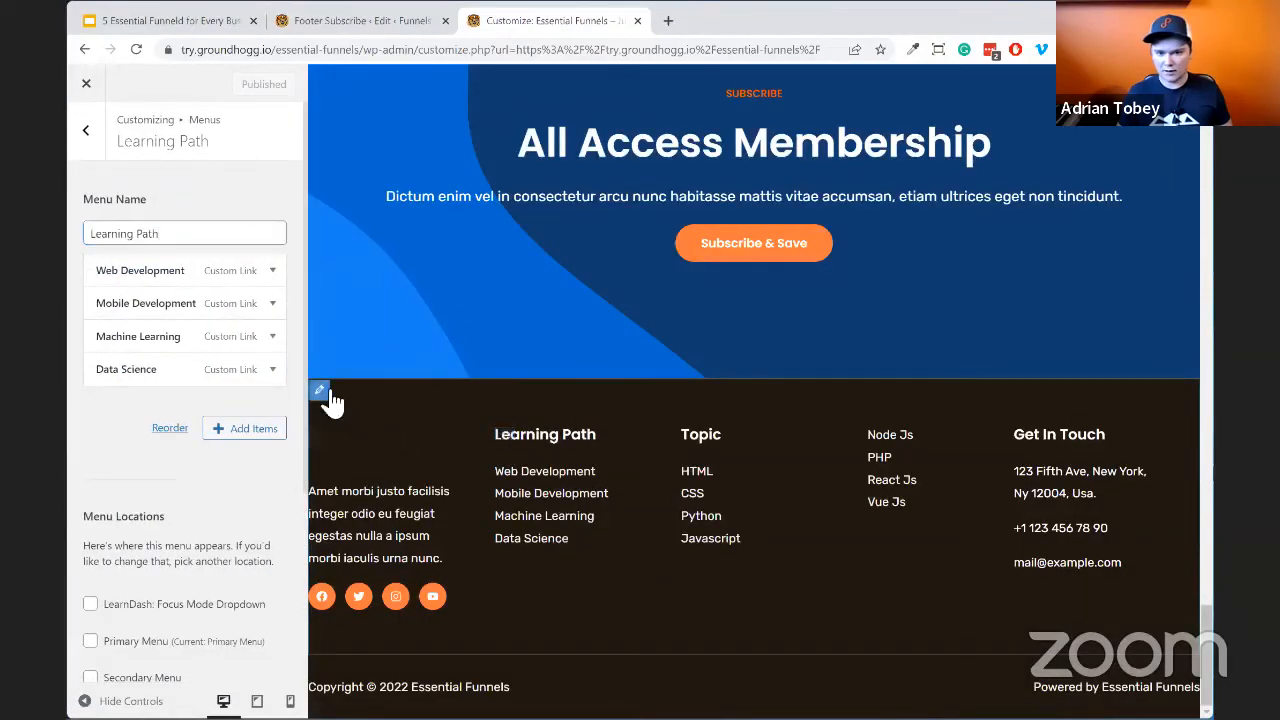
click(433, 445)
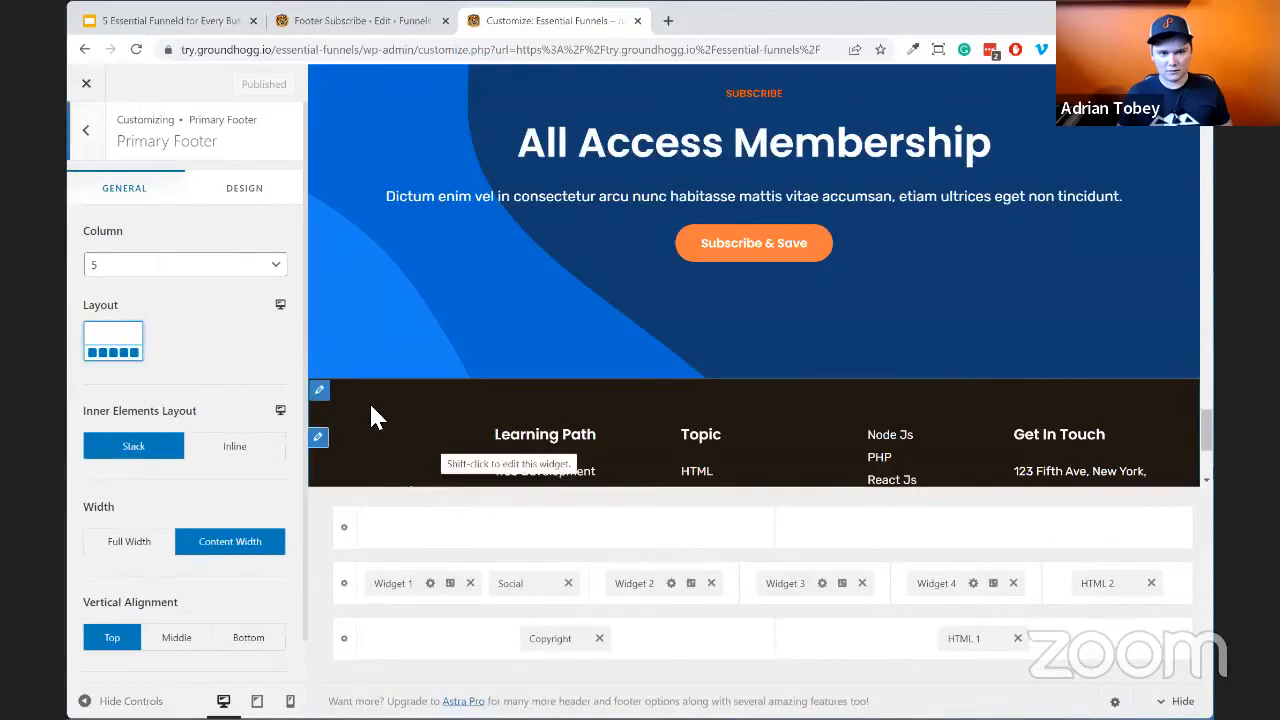
click(88, 138)
click(88, 140)
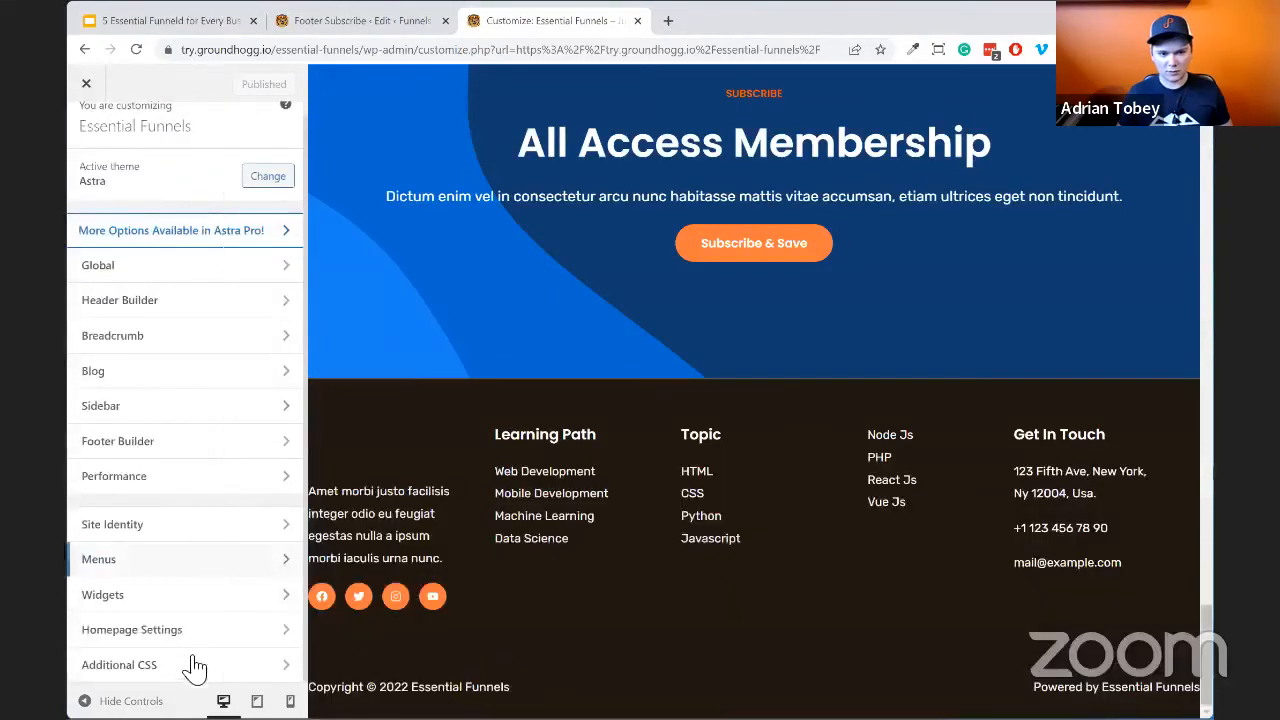
click(185, 602)
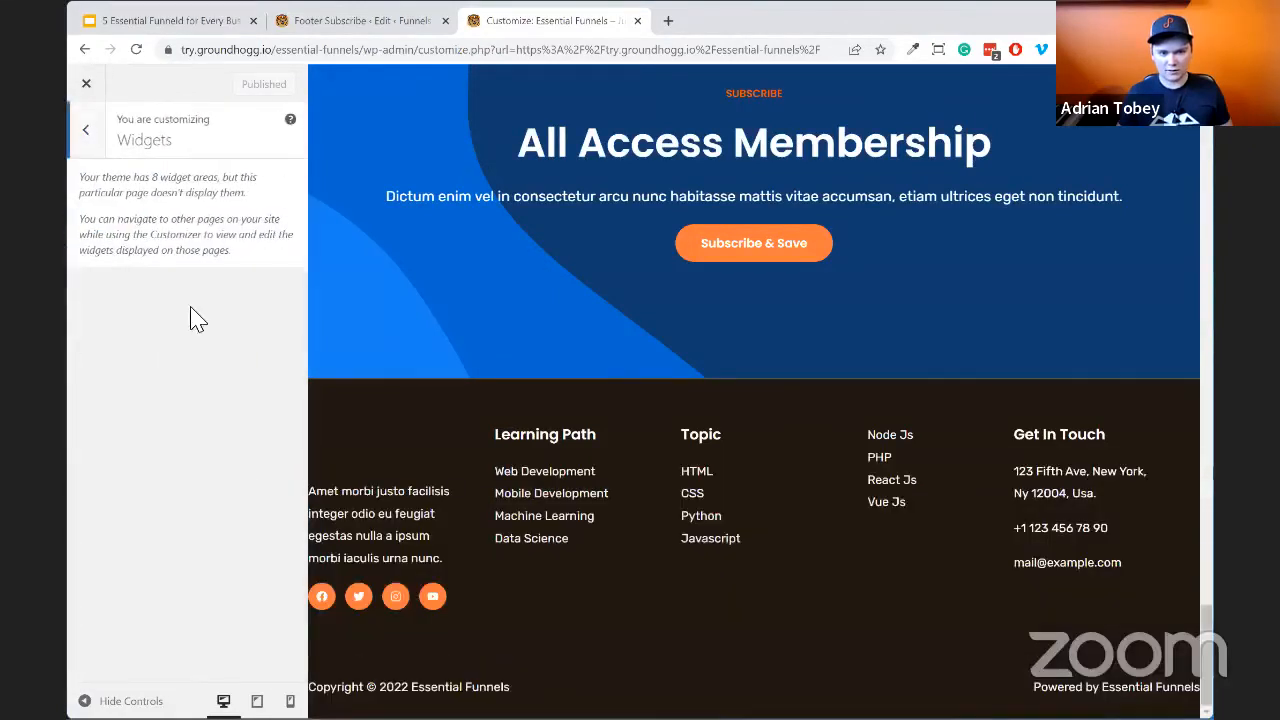
click(88, 140)
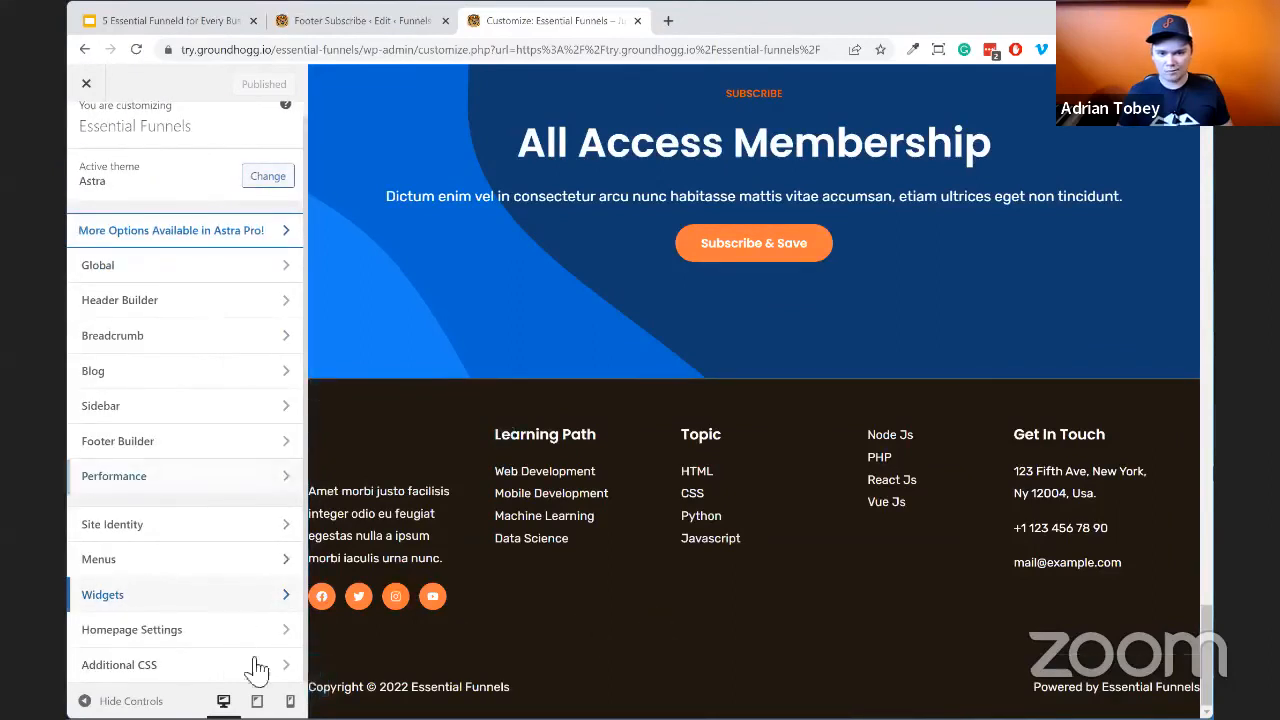
Open Footer Builder Widget 1 for editing and examine its image and text blocks alongside the footer preview
click(319, 437)
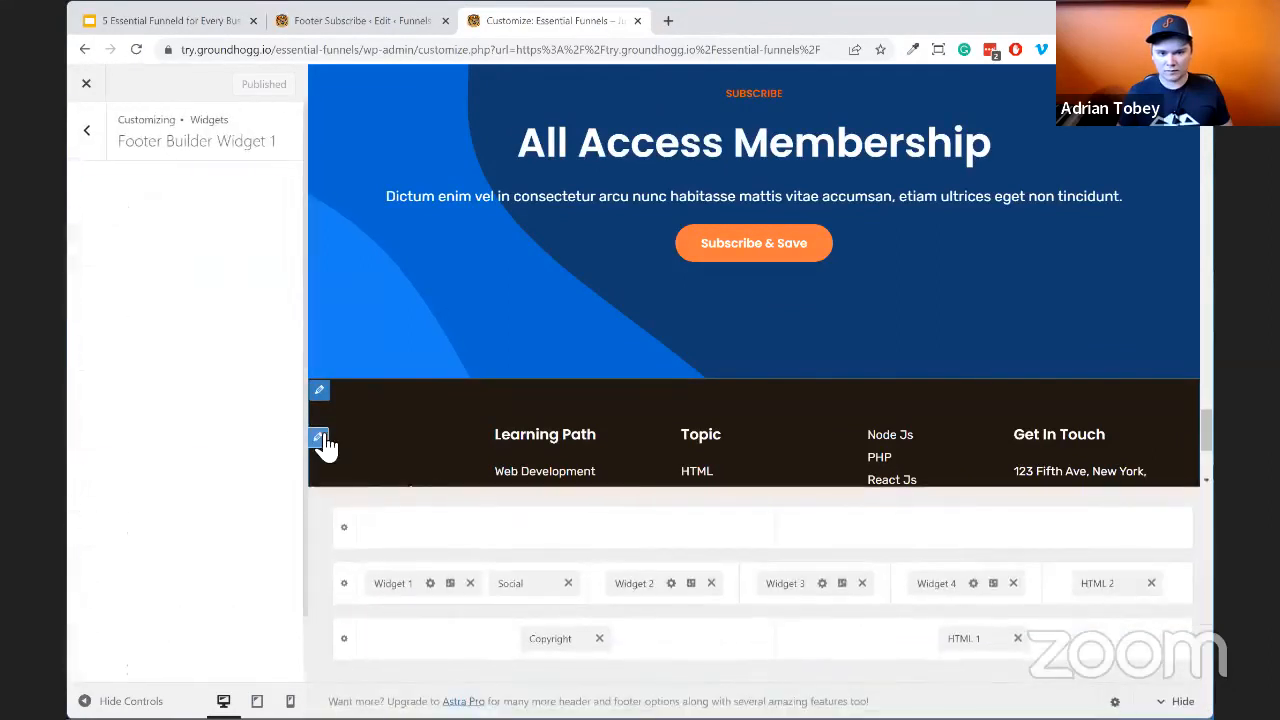
click(205, 480)
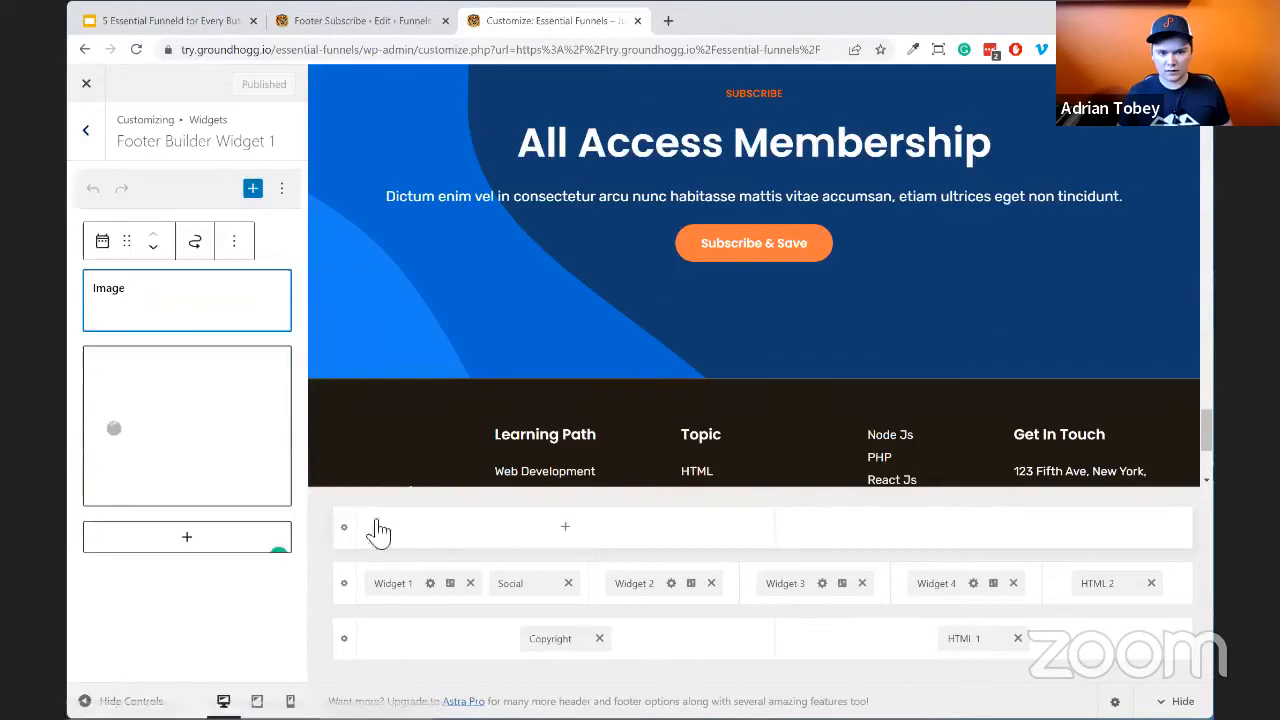
scroll(503, 434, down, 2)
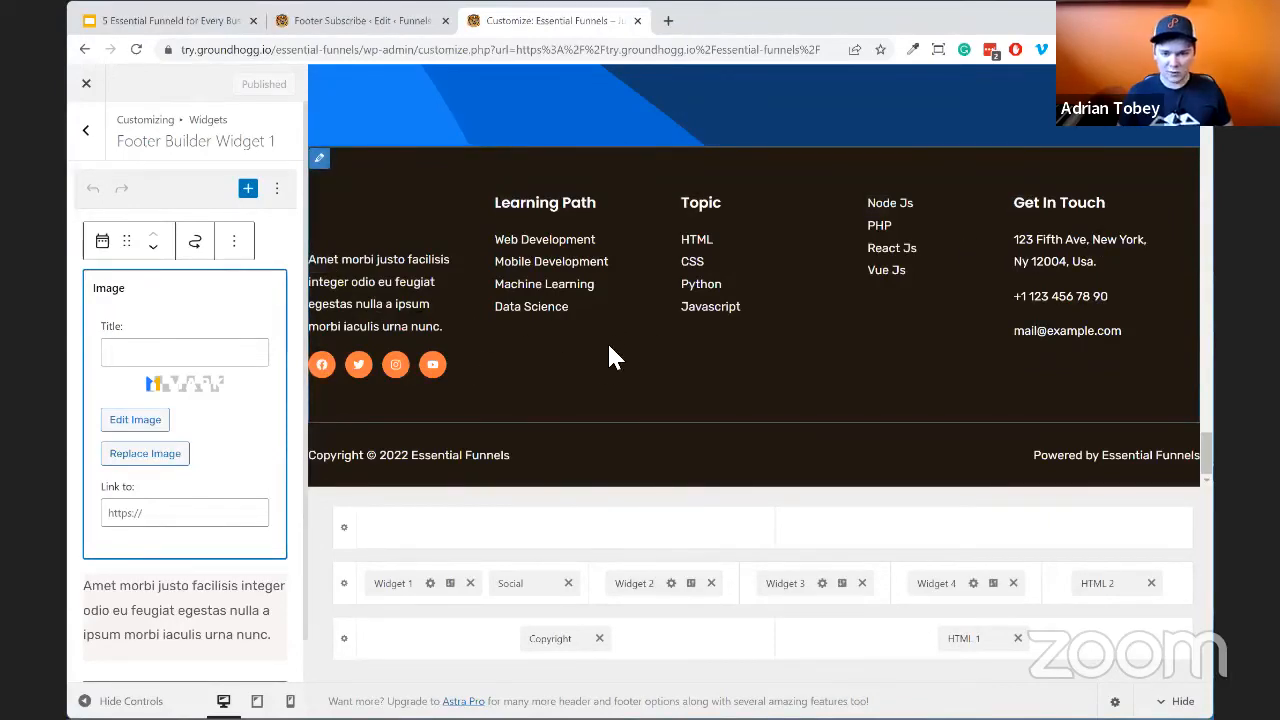
scroll(590, 355, up, 3)
scroll(405, 355, down, 3)
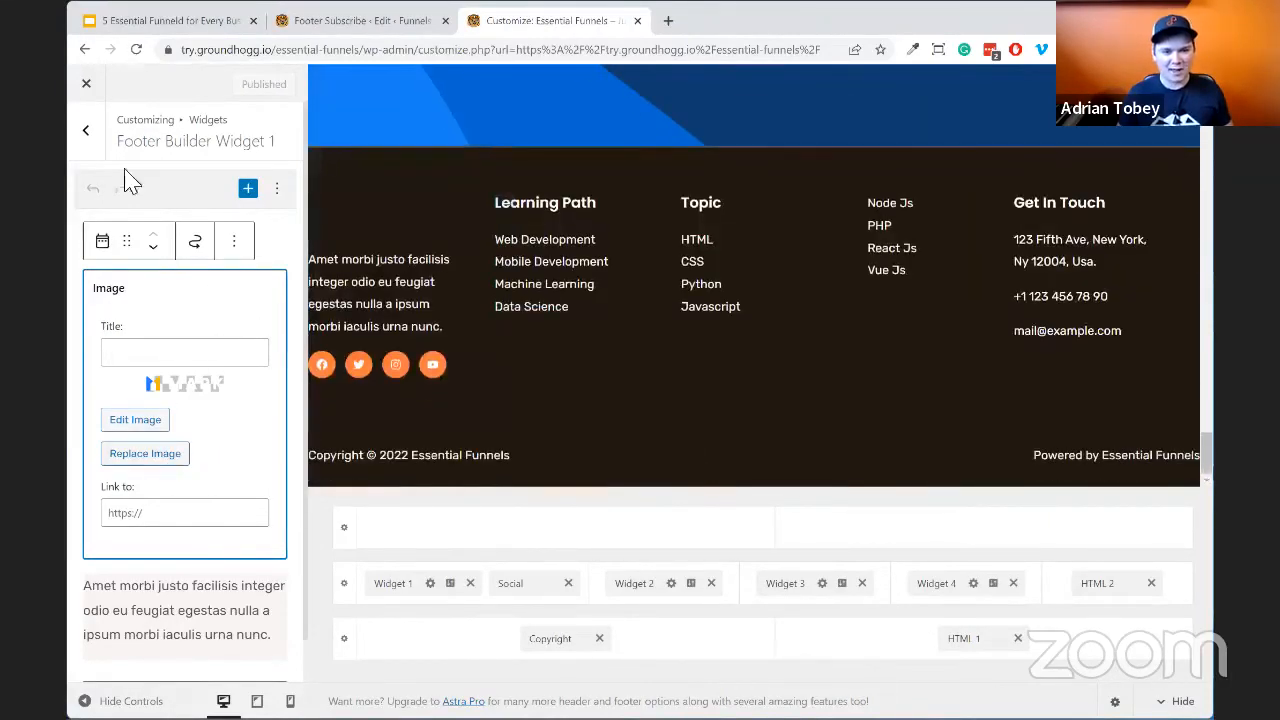
scroll(200, 500, down, 1)
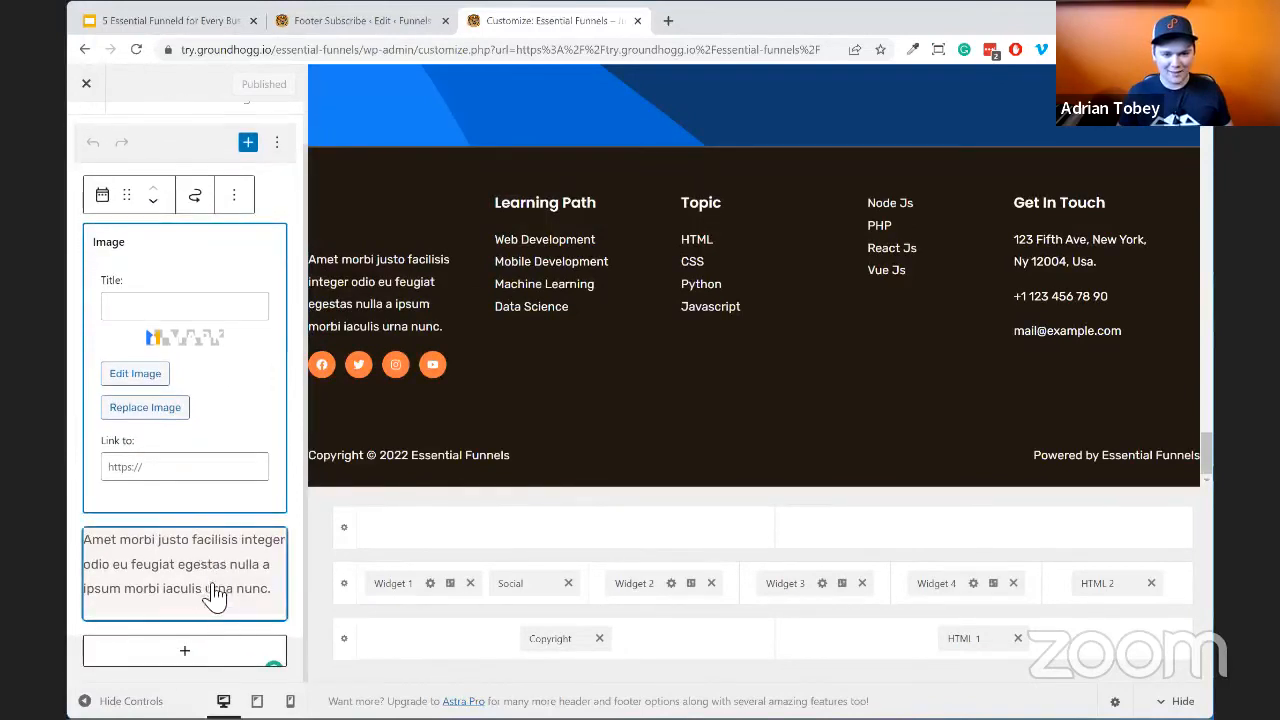
scroll(215, 595, up, 1)
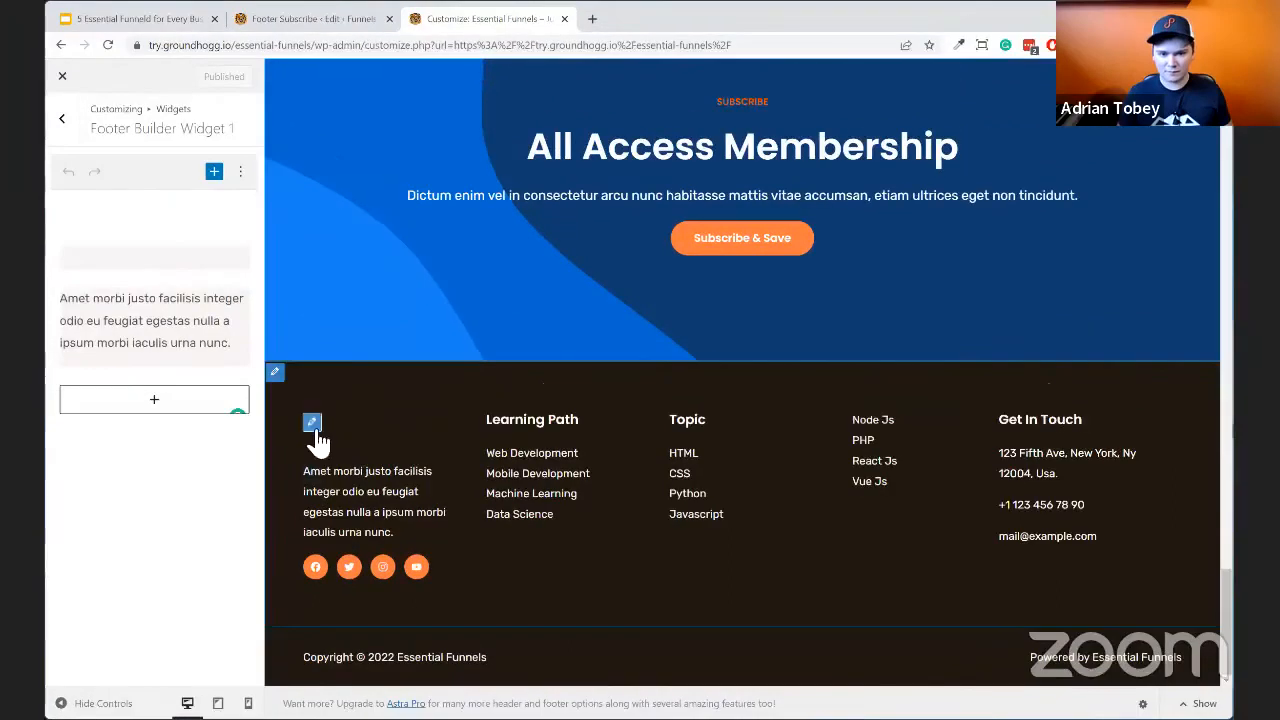
Add a Groundhogg block below the text in Footer Builder Widget 1 and choose Footer Subscribe Form as its form
click(310, 422)
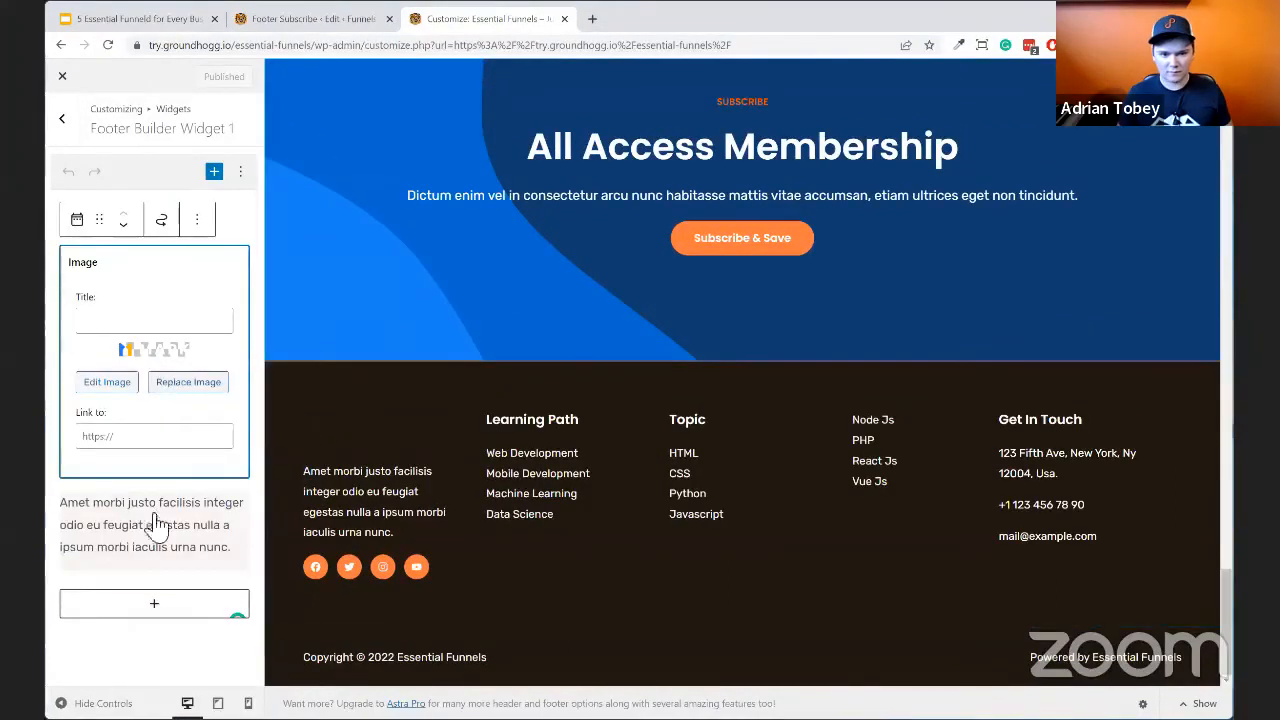
click(154, 604)
click(154, 604)
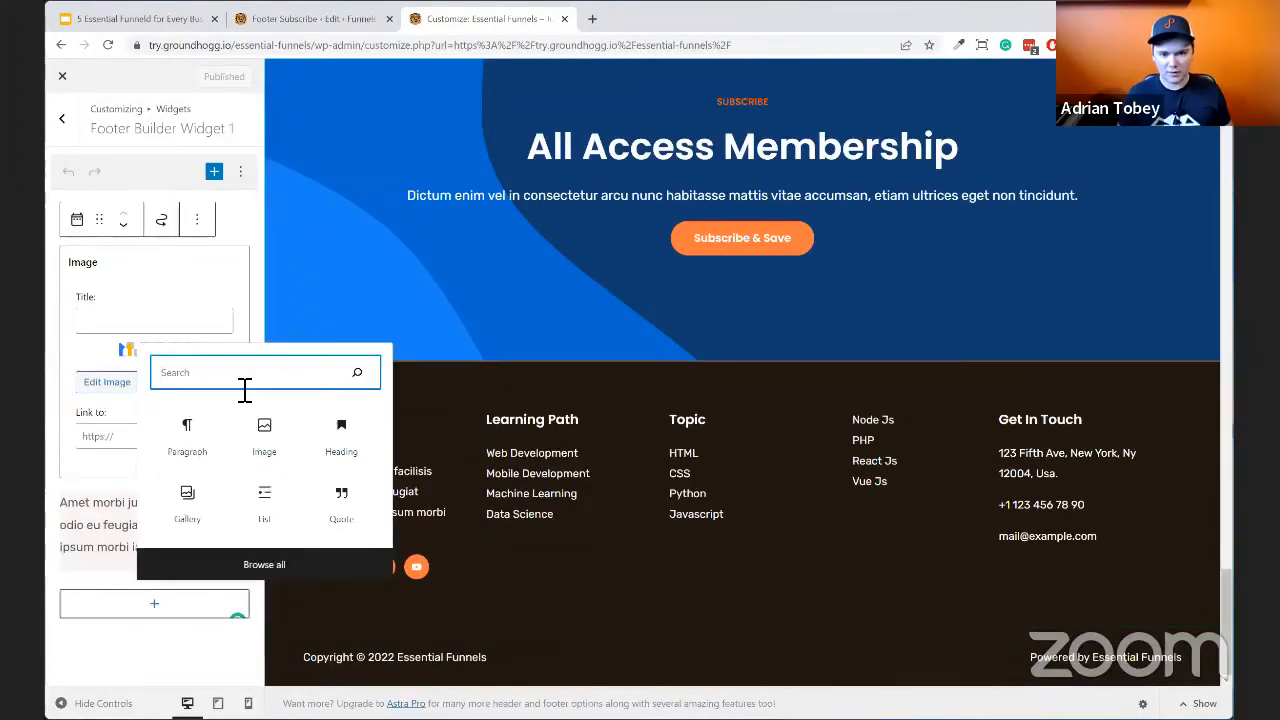
text(/form)
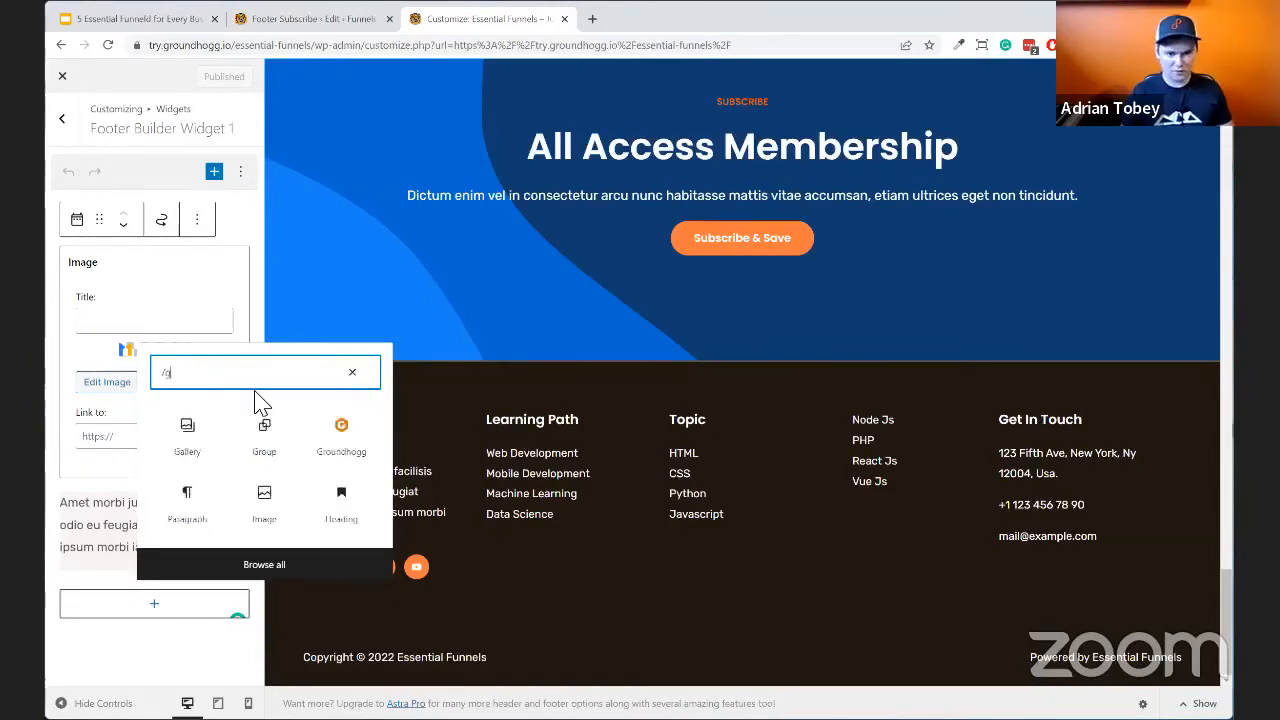
key(BackSpace)
key(BackSpace)
key(BackSpace)
key(BackSpace)
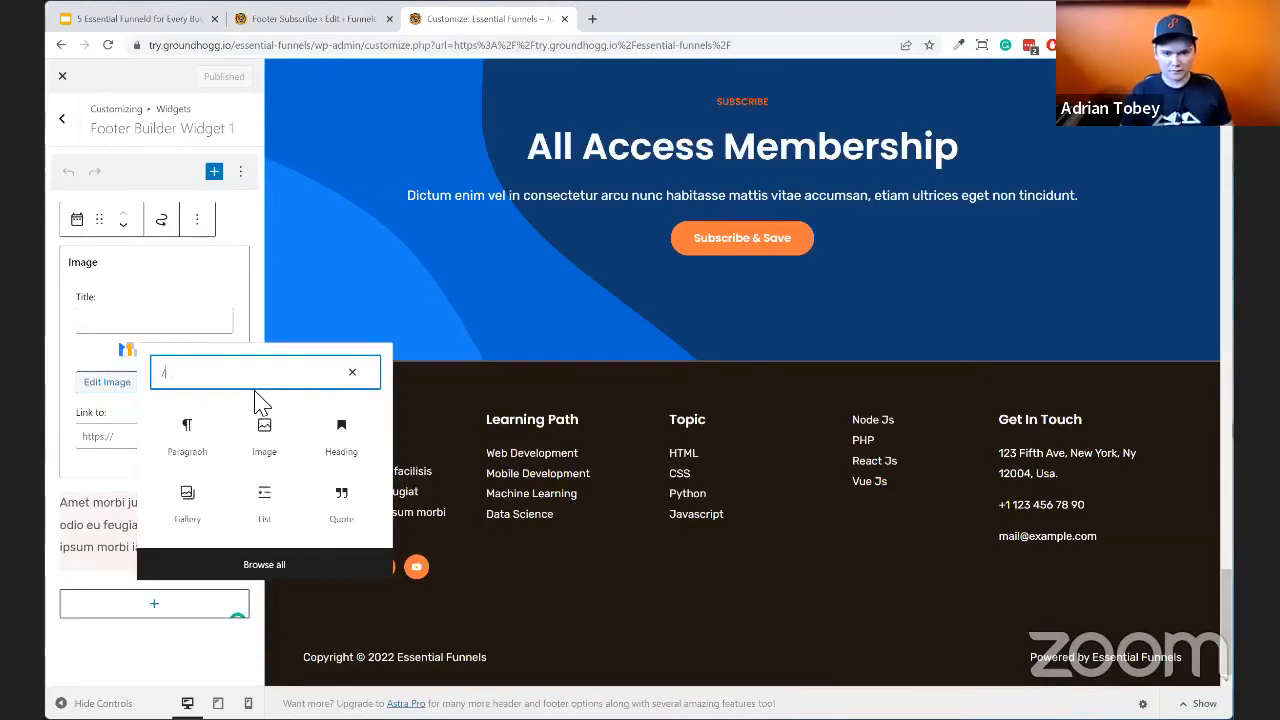
text(gr)
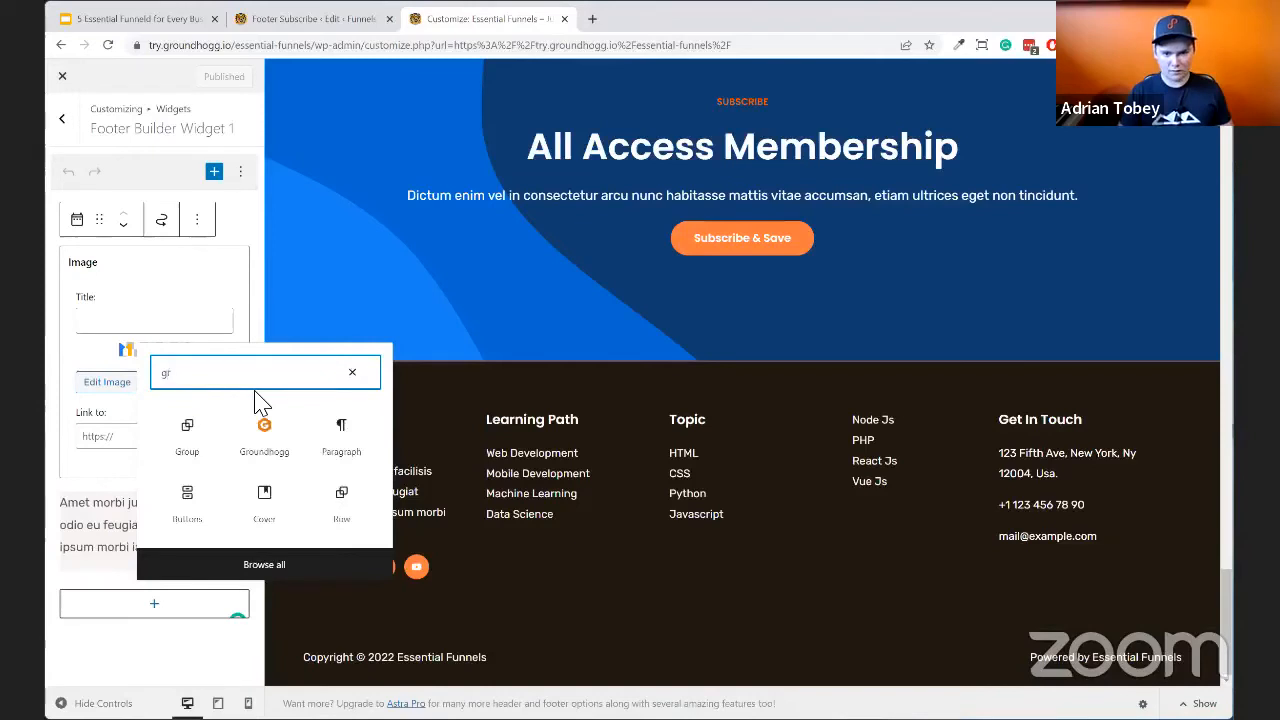
click(266, 432)
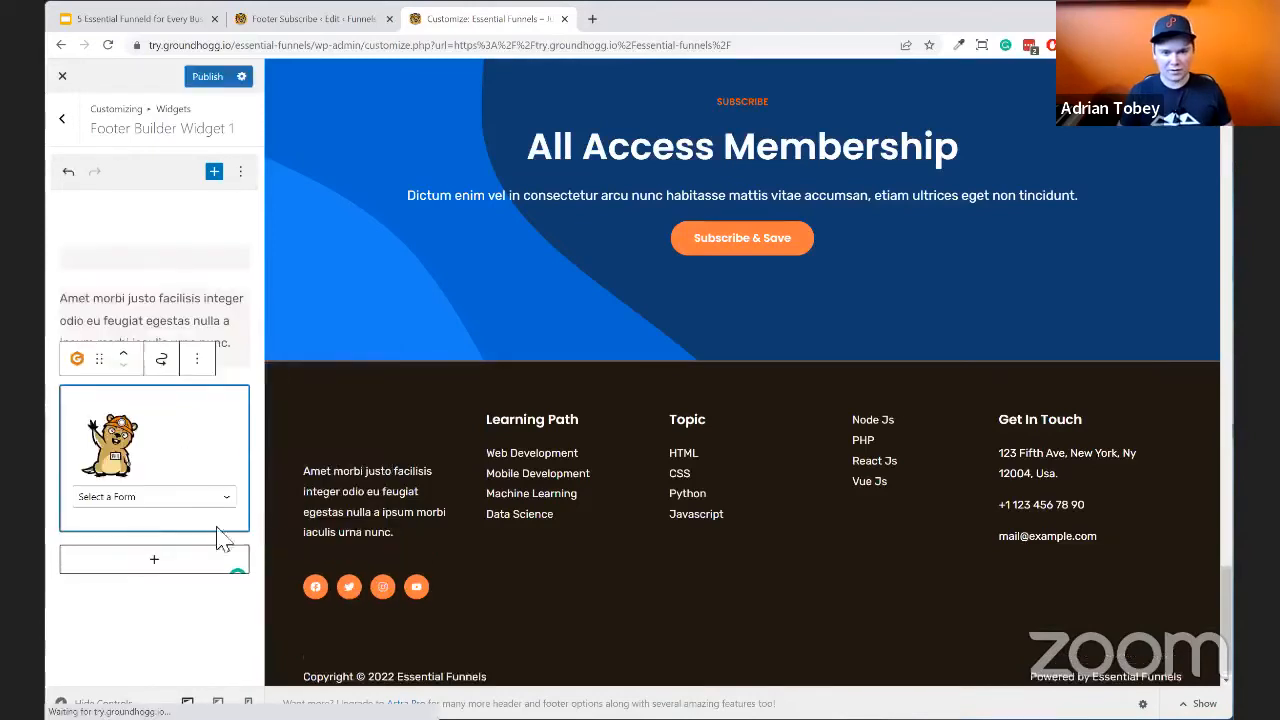
click(150, 500)
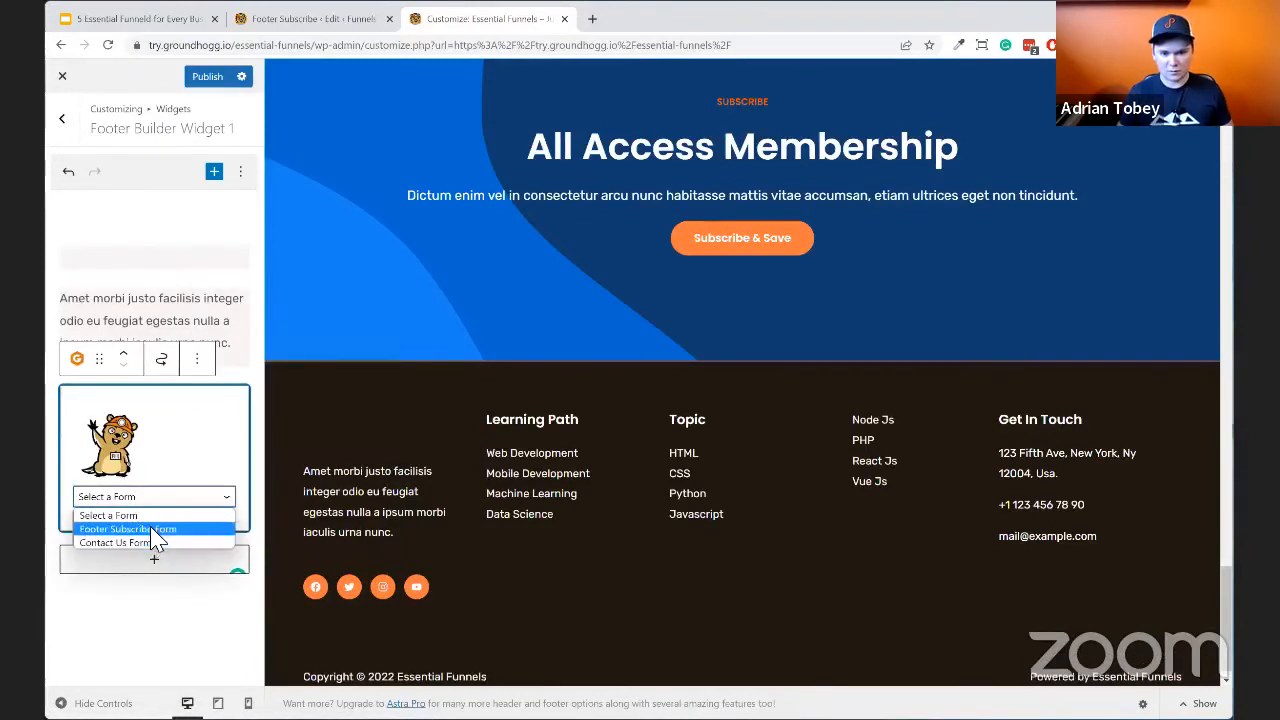
click(152, 530)
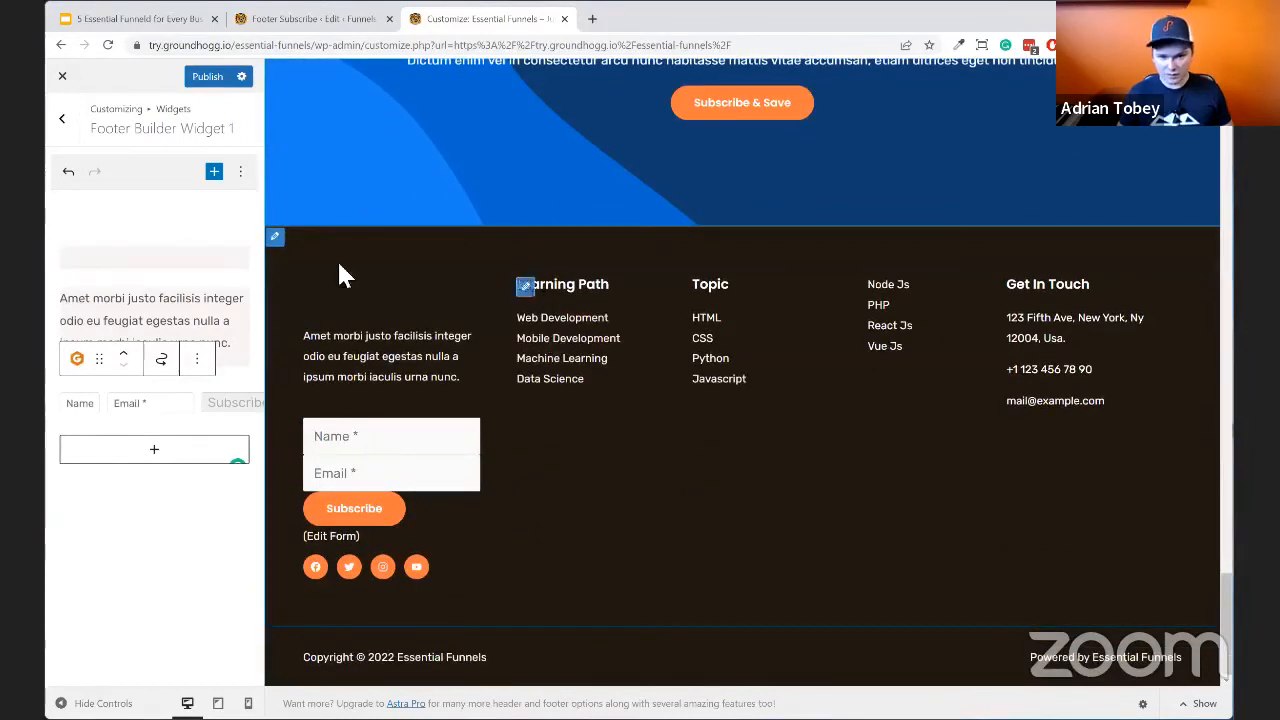
Look through the customizer's Footer Builder, Global and Container settings for a way to change the footer's column layout
click(68, 121)
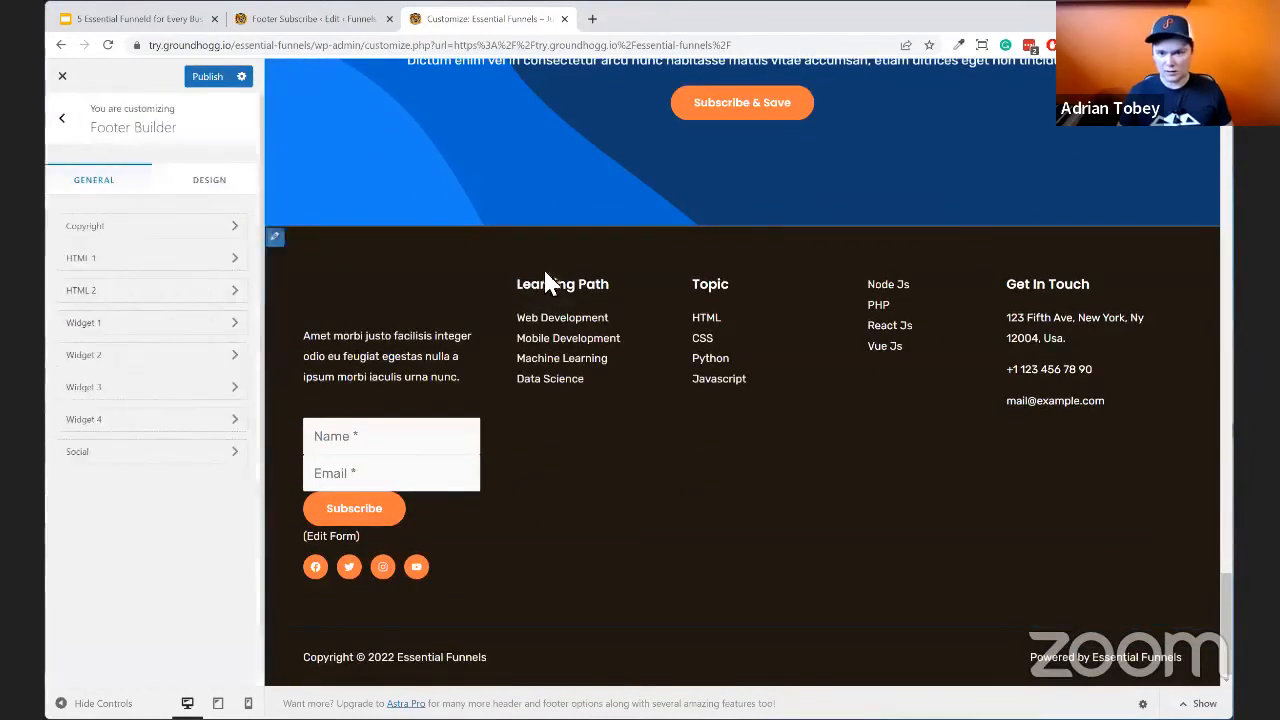
click(66, 121)
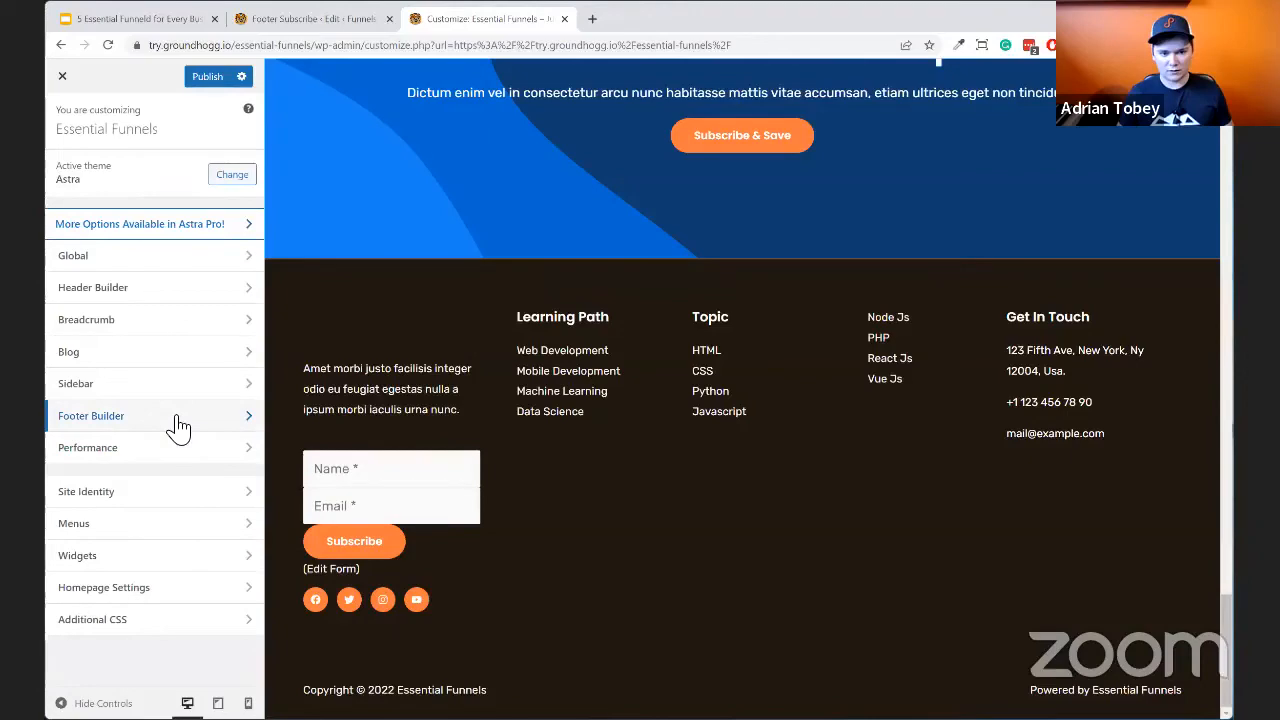
click(160, 258)
click(66, 118)
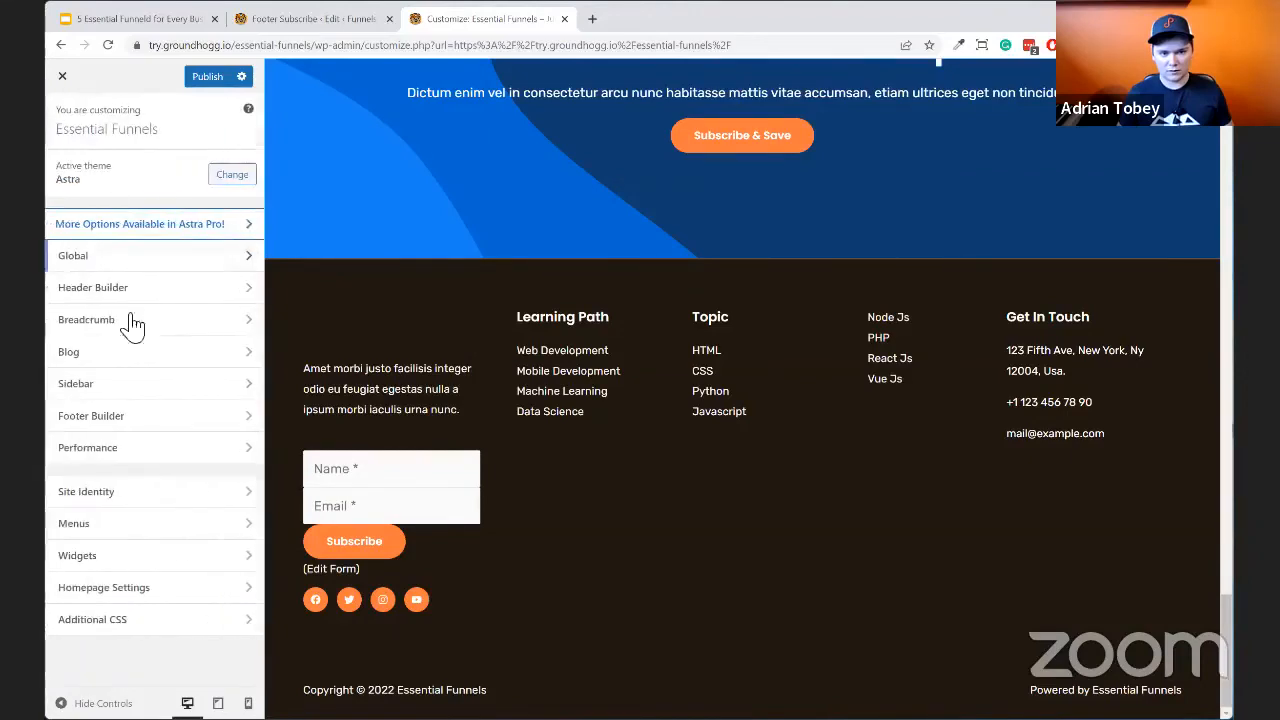
click(140, 420)
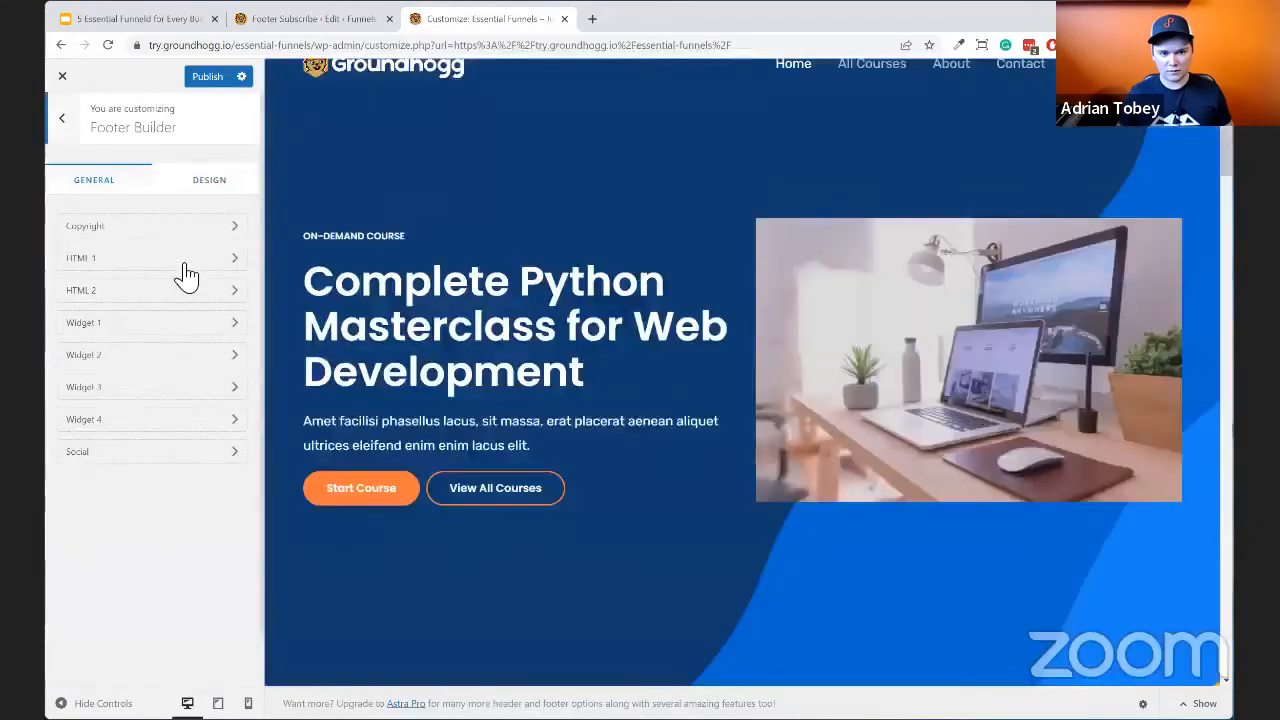
scroll(537, 446, down, 15)
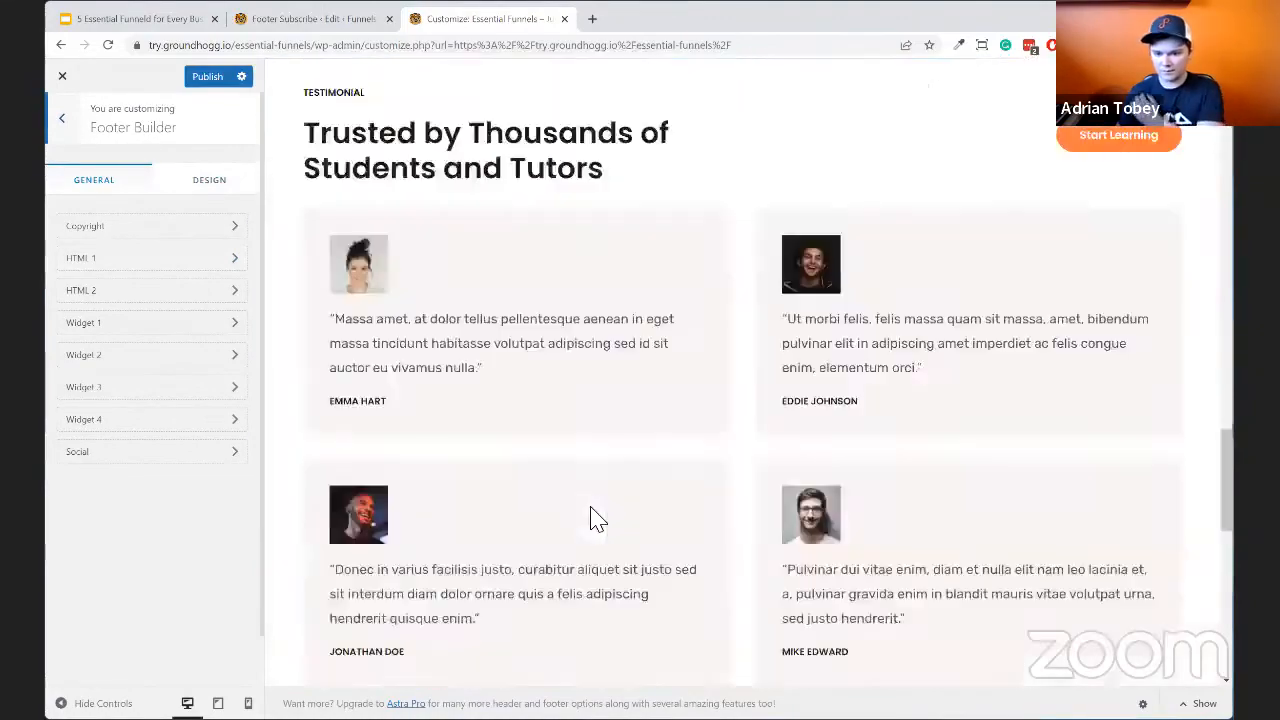
scroll(595, 518, down, 10)
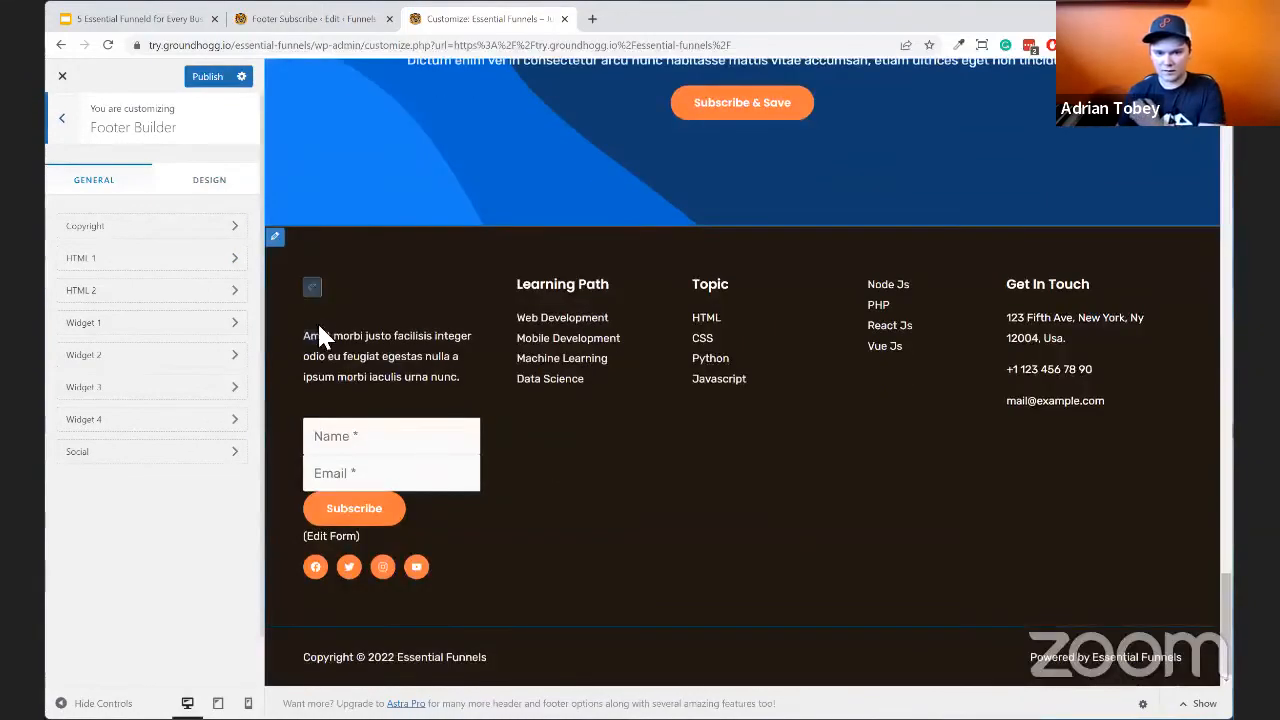
click(61, 118)
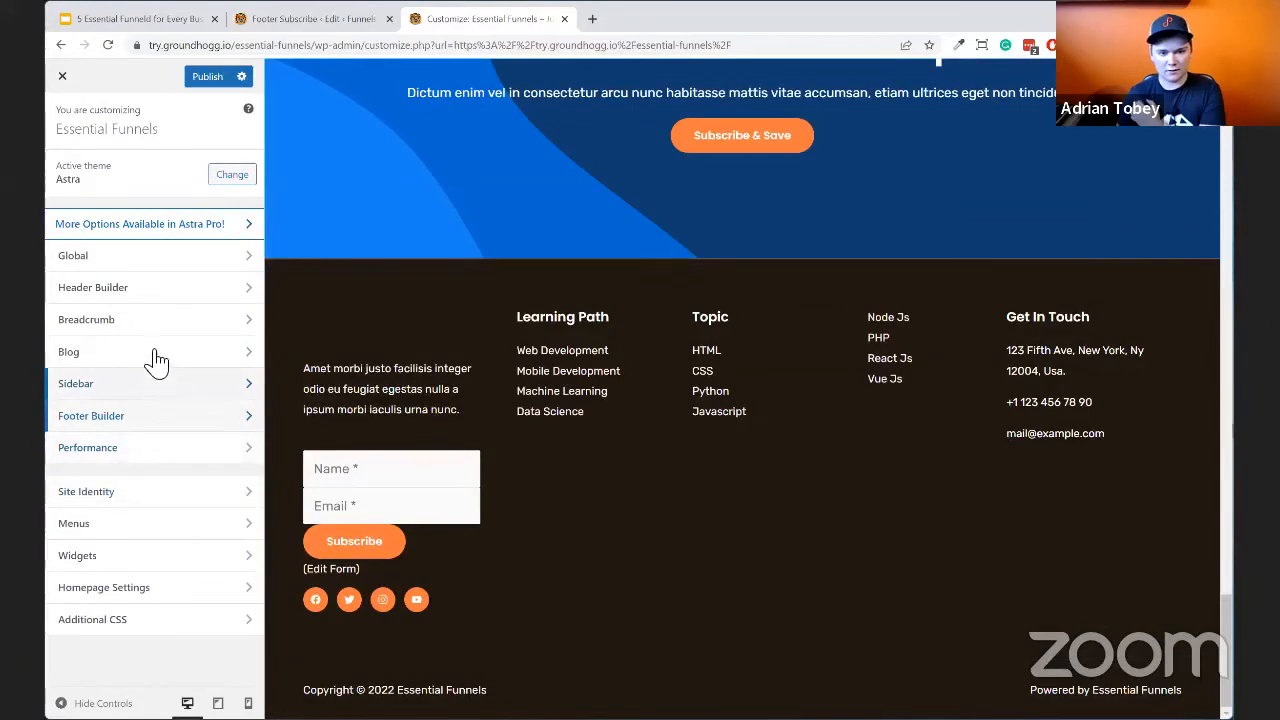
click(134, 258)
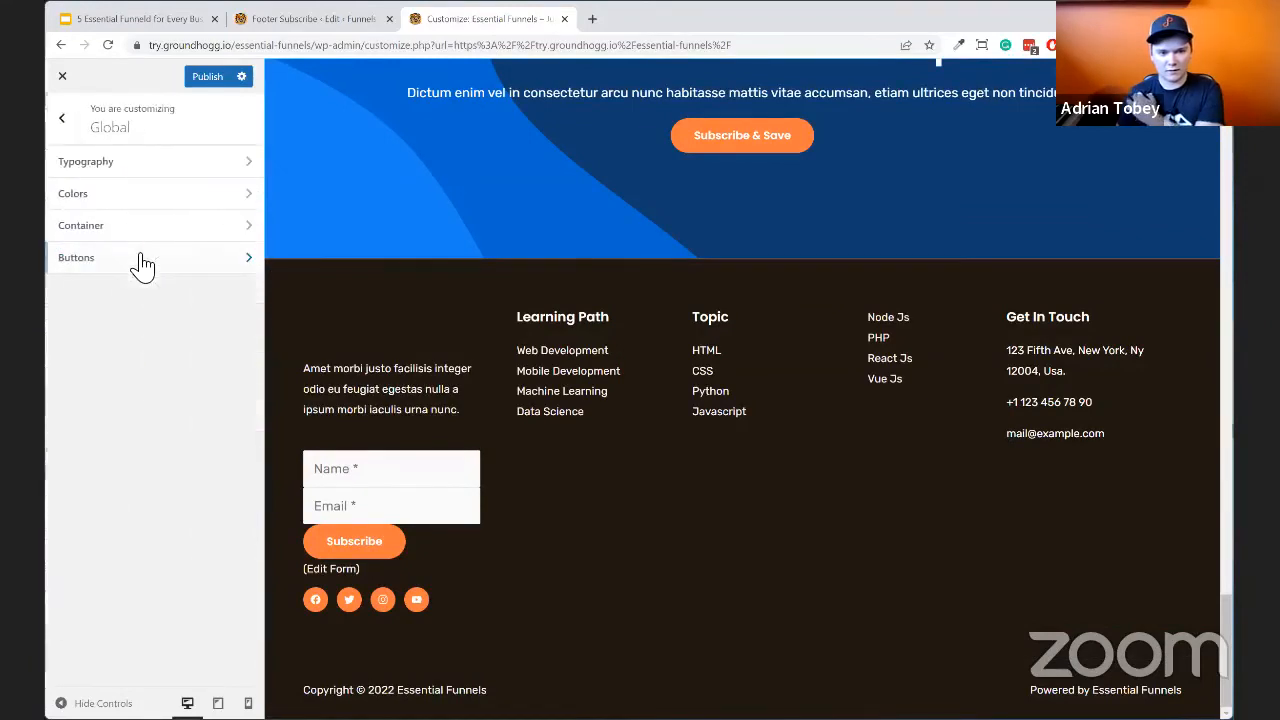
click(139, 243)
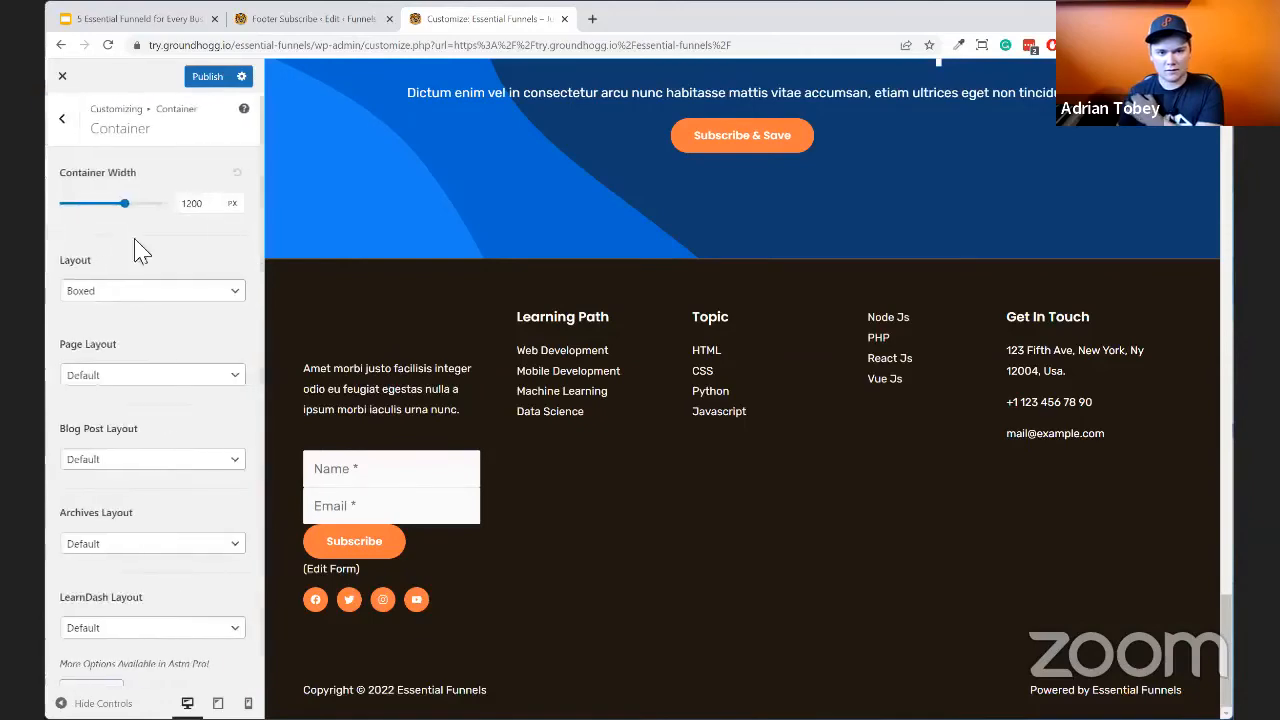
click(60, 116)
click(60, 118)
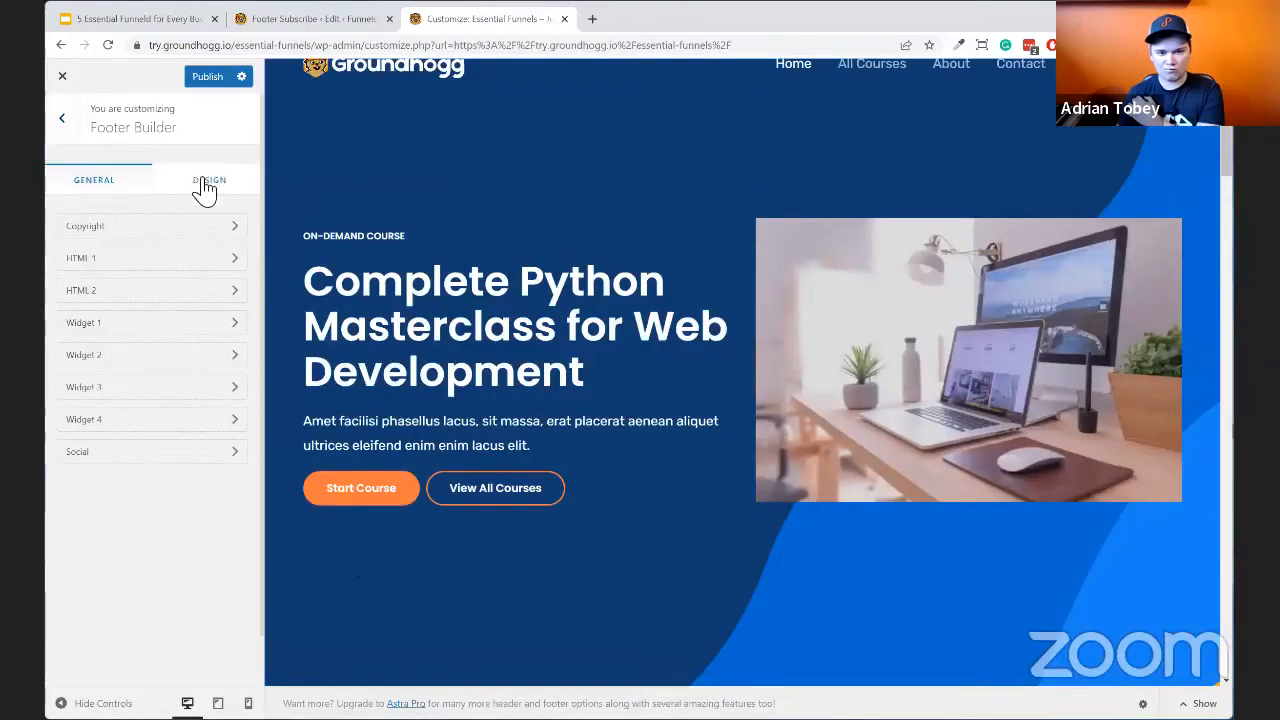
click(206, 180)
click(94, 180)
click(70, 132)
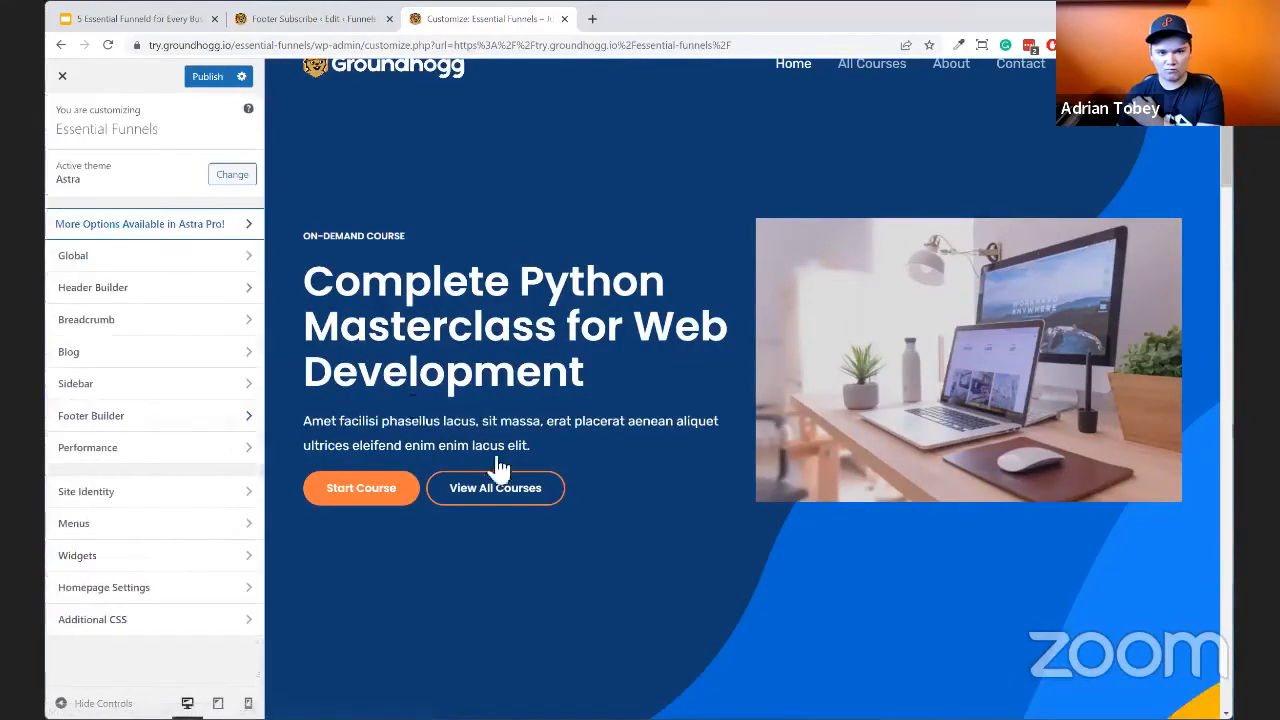
Set the Primary Footer to 3 columns and choose the layout with a wide first column
scroll(543, 531, down, 15)
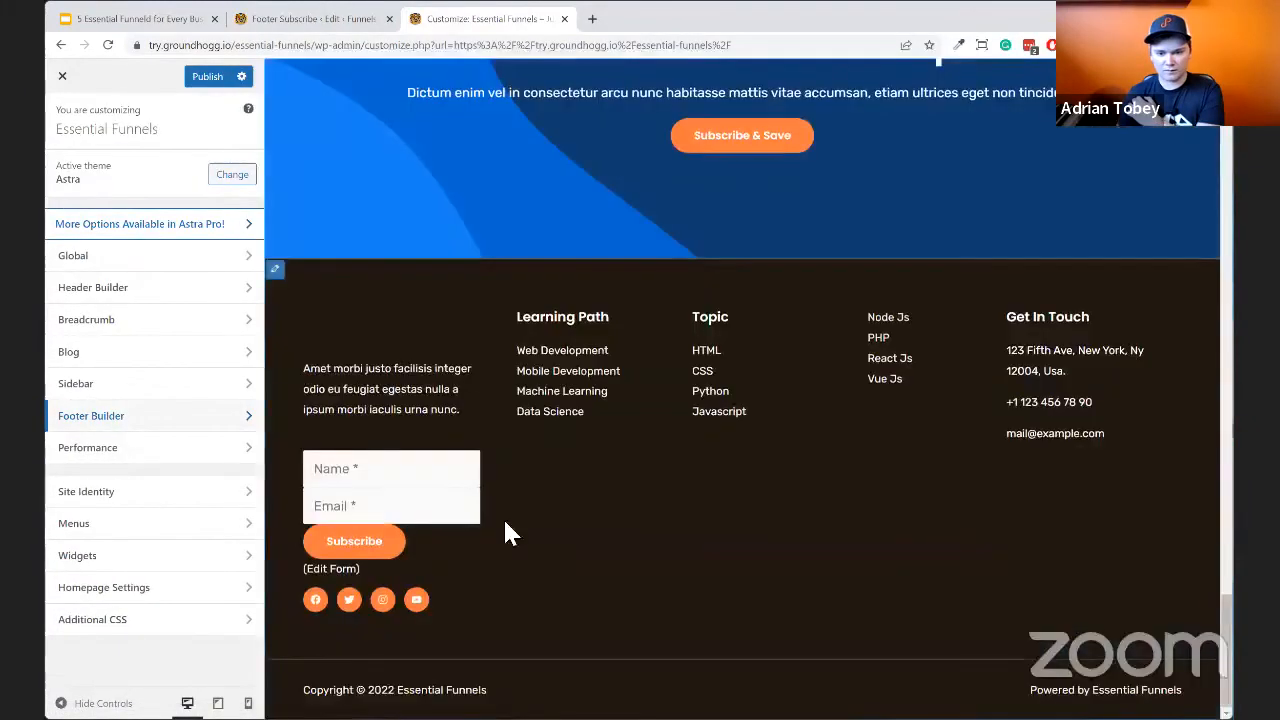
click(276, 271)
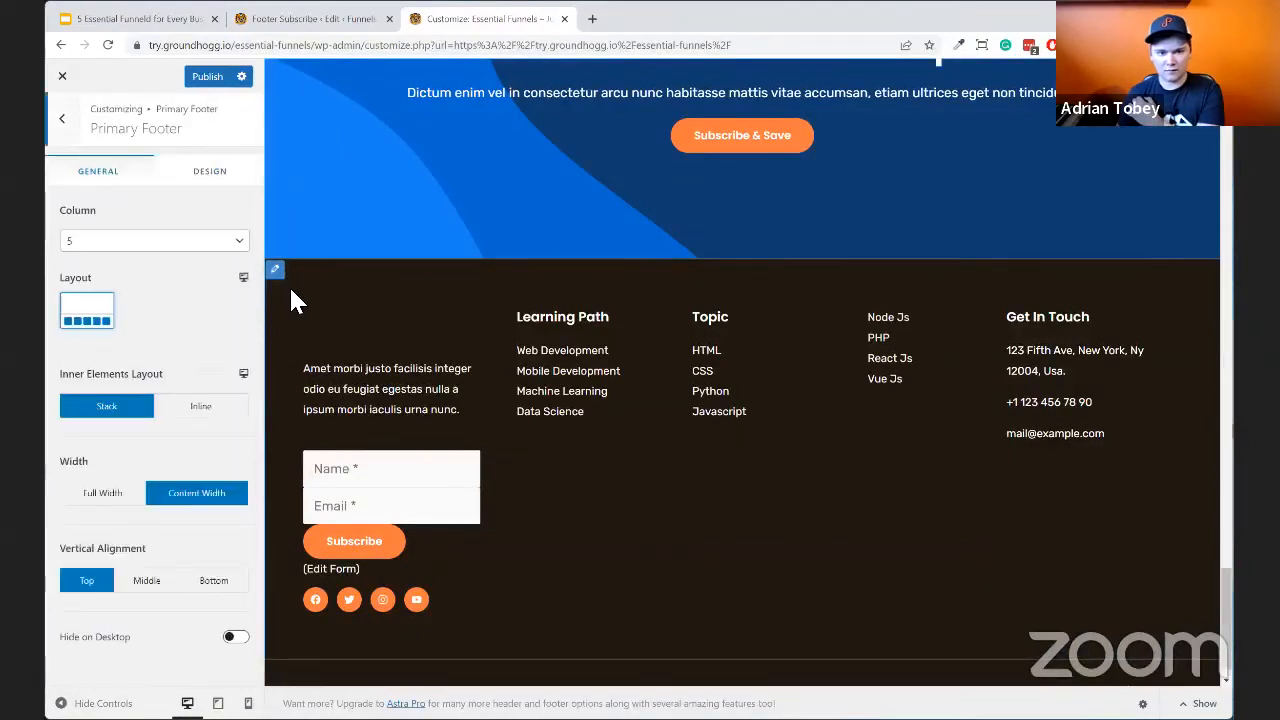
click(98, 244)
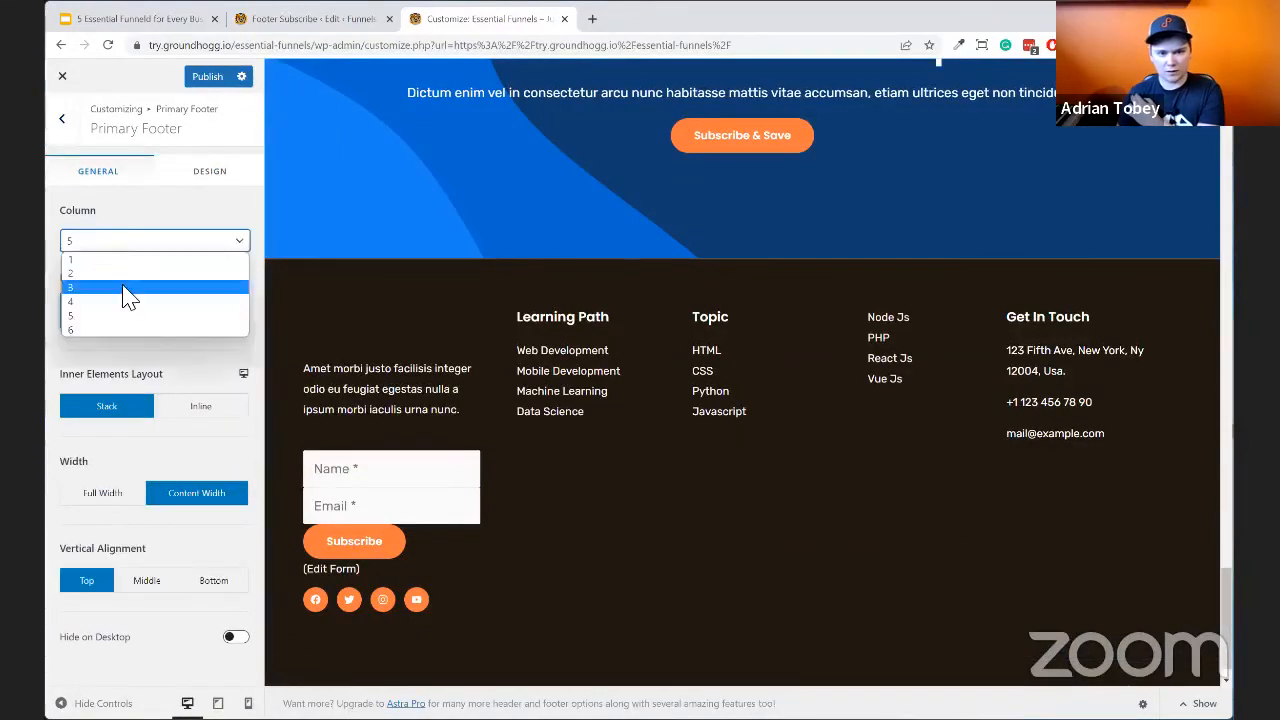
click(126, 288)
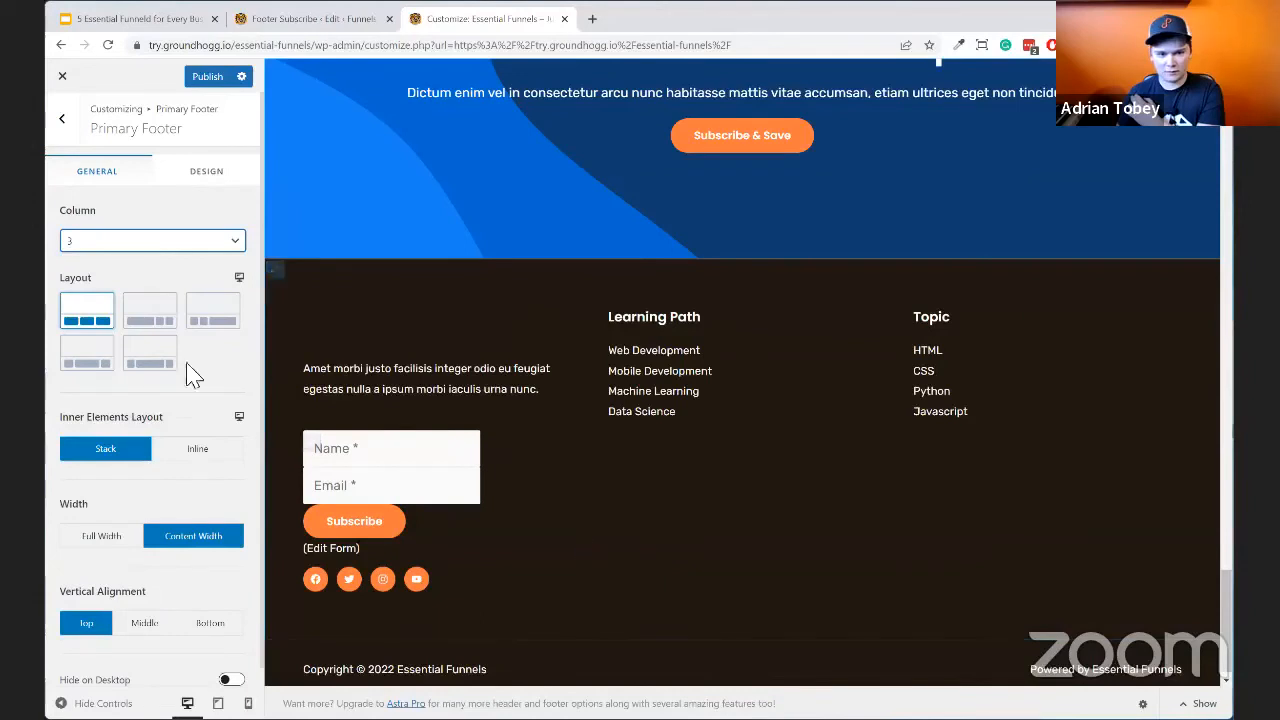
click(150, 310)
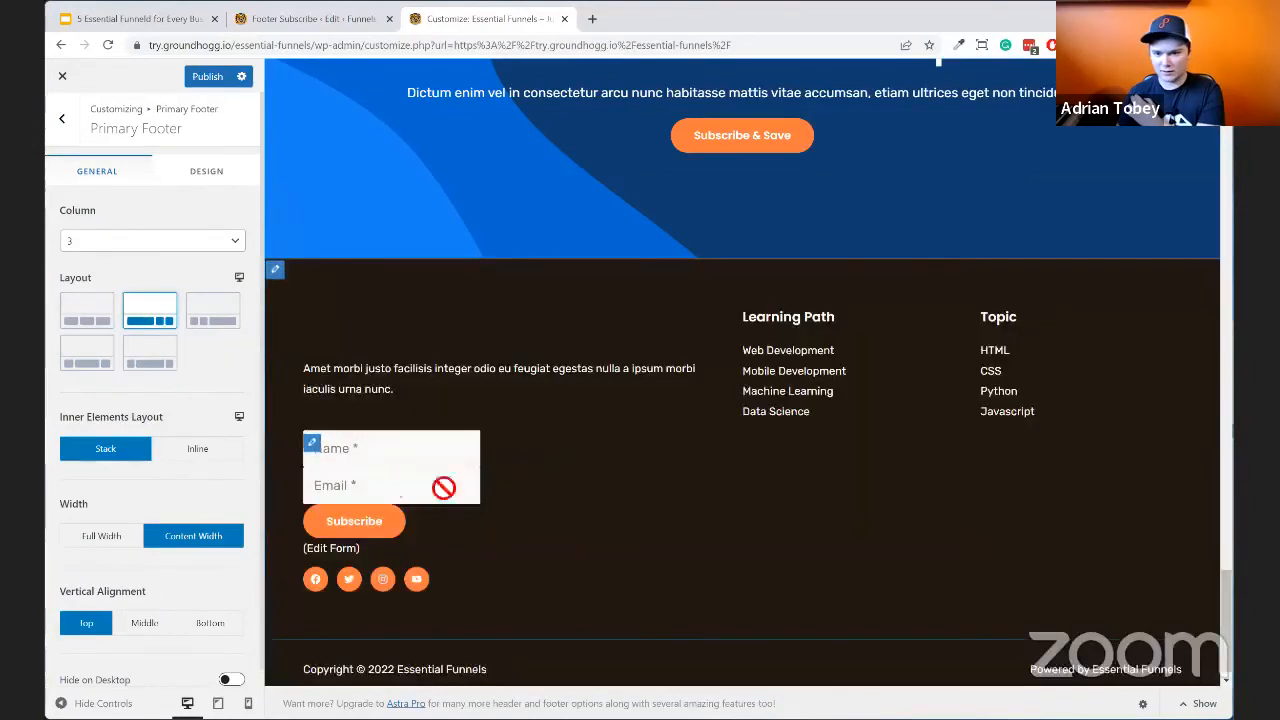
Publish the footer changes, leave the customizer, and check the subscribe form's fields in the live site's footer
click(313, 444)
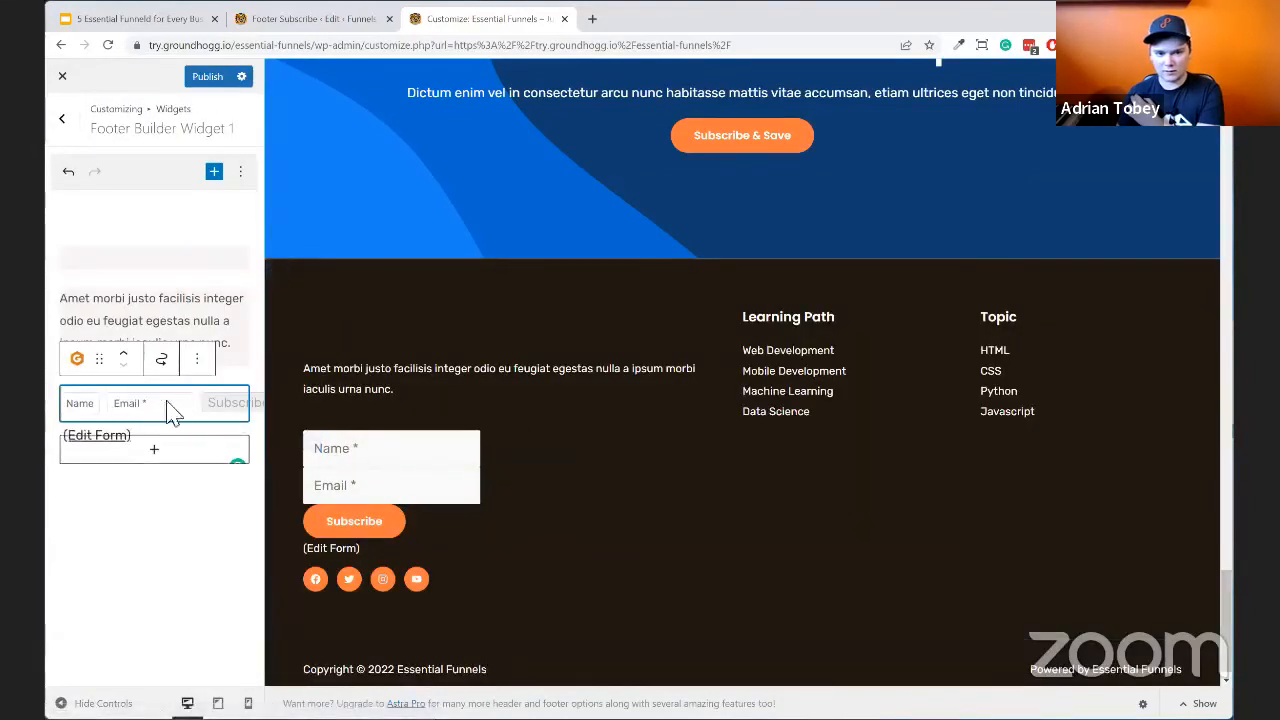
click(207, 78)
click(74, 86)
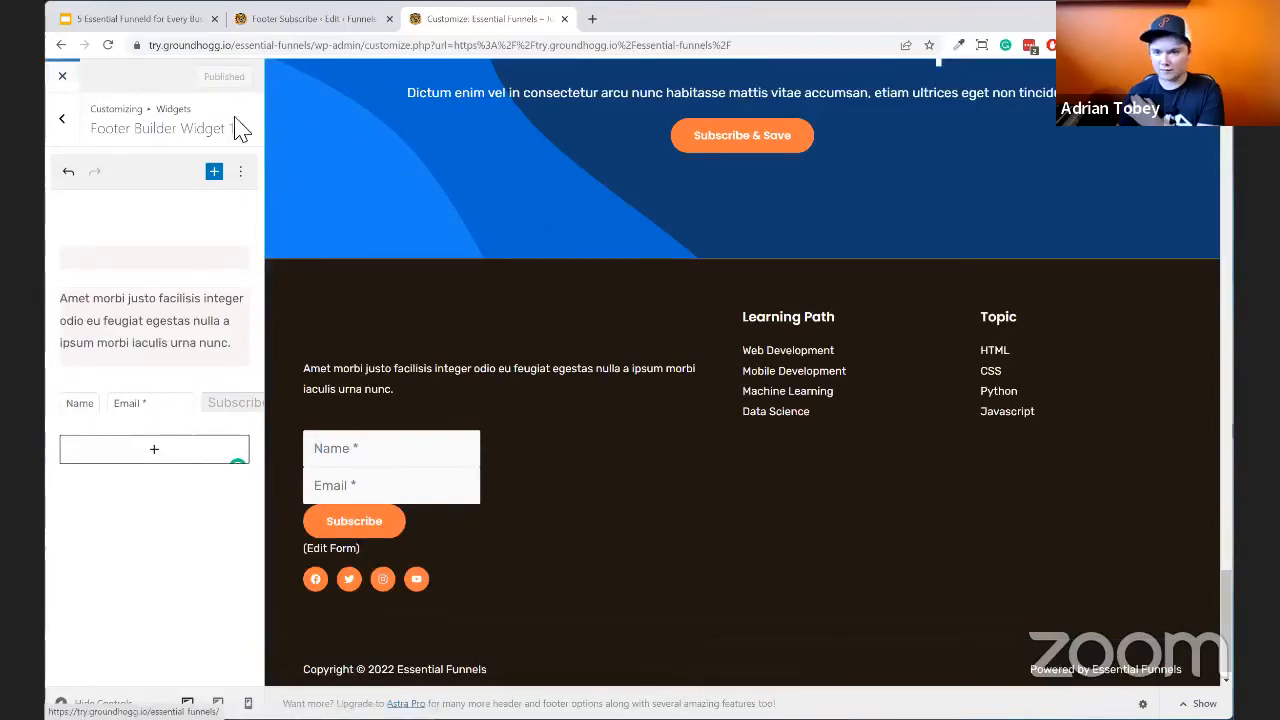
scroll(937, 430, down, 15)
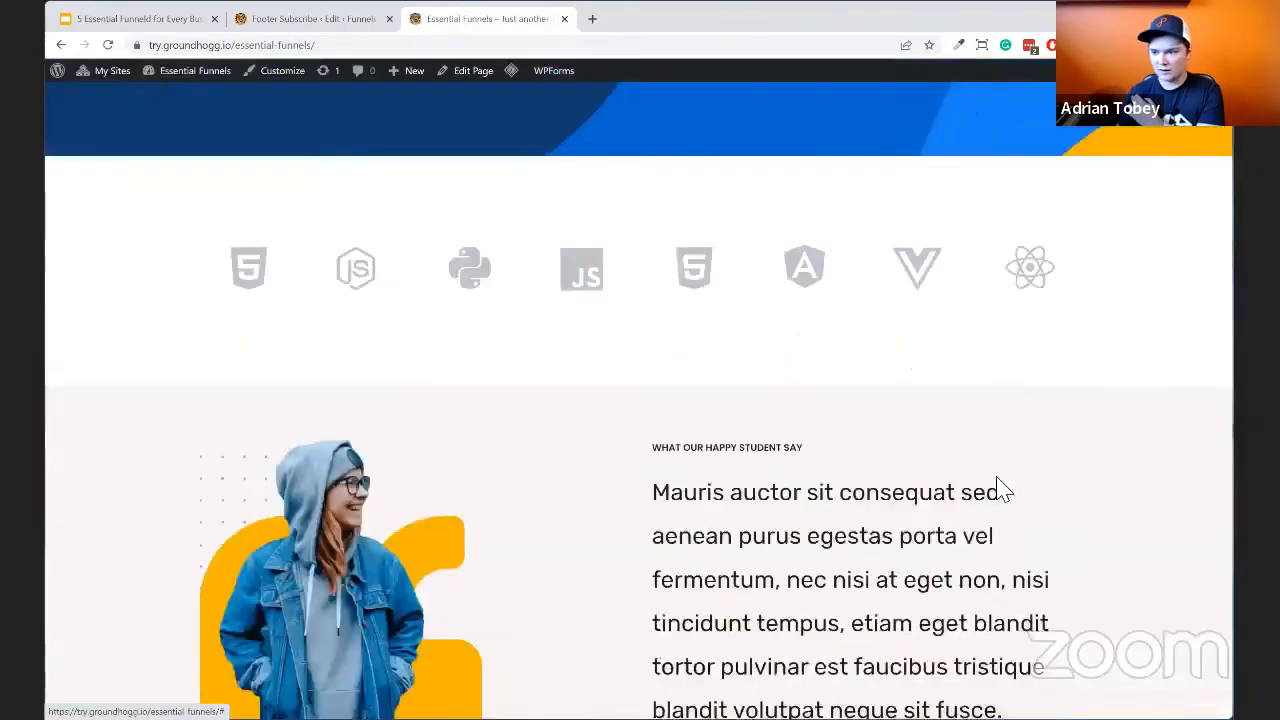
click(242, 530)
click(364, 533)
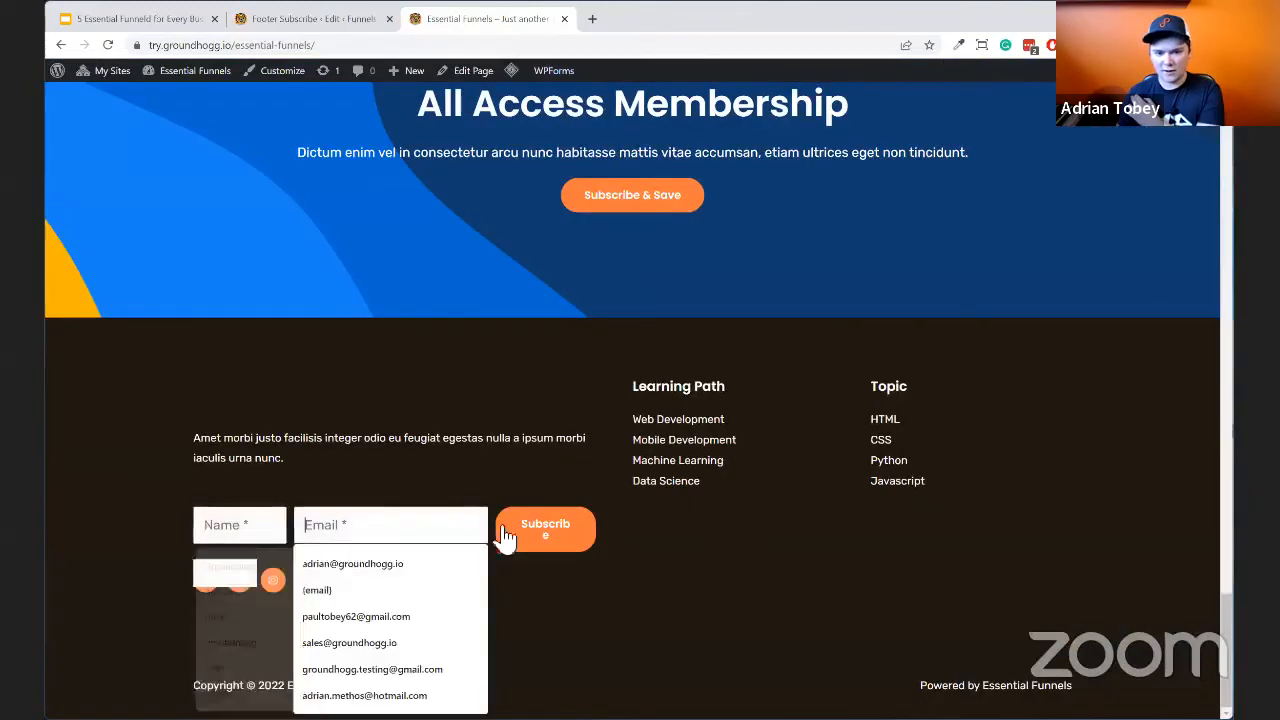
click(557, 538)
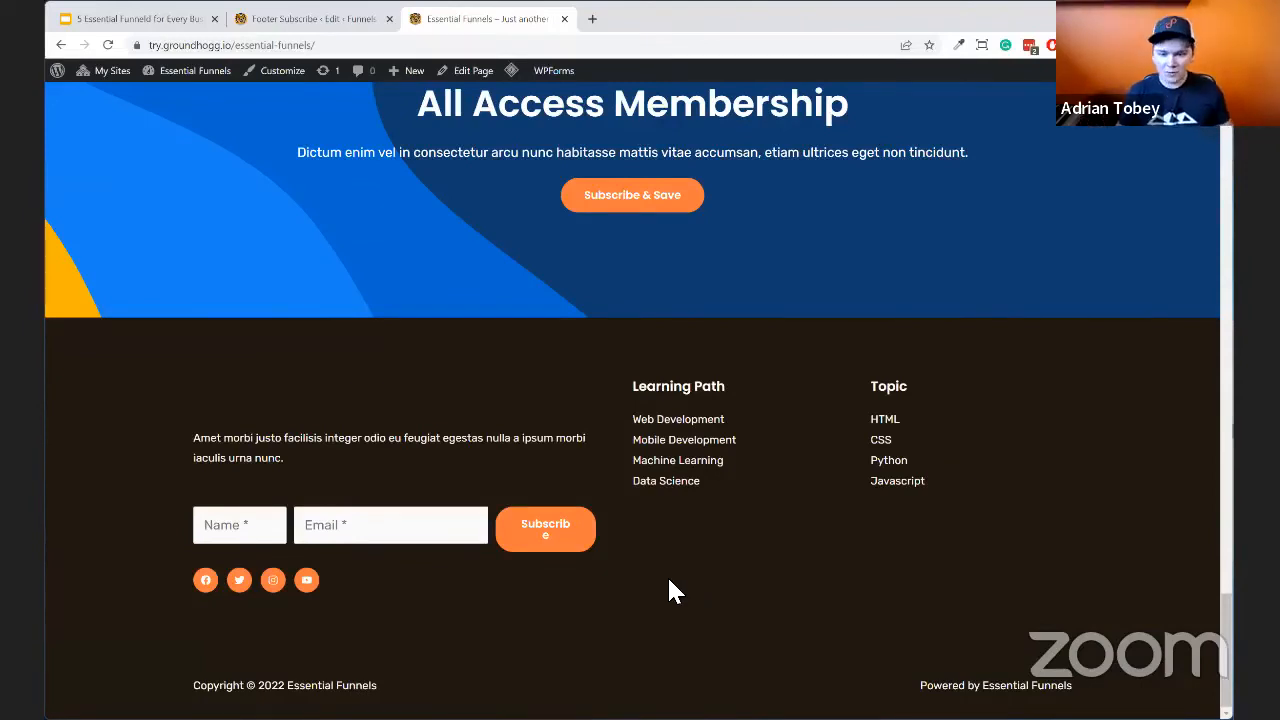
Submit the footer subscribe form with the name Groundhogg and the contact's e-mail, and check the message below the form
click(276, 532)
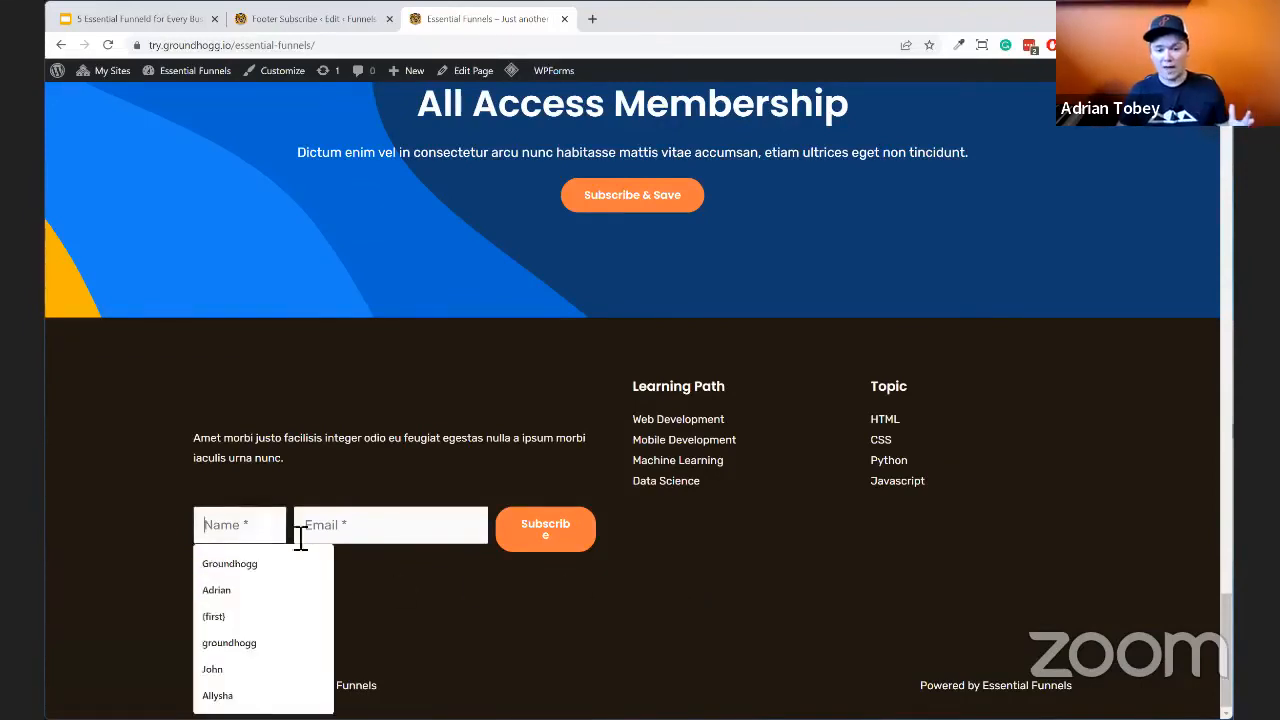
click(300, 532)
click(251, 531)
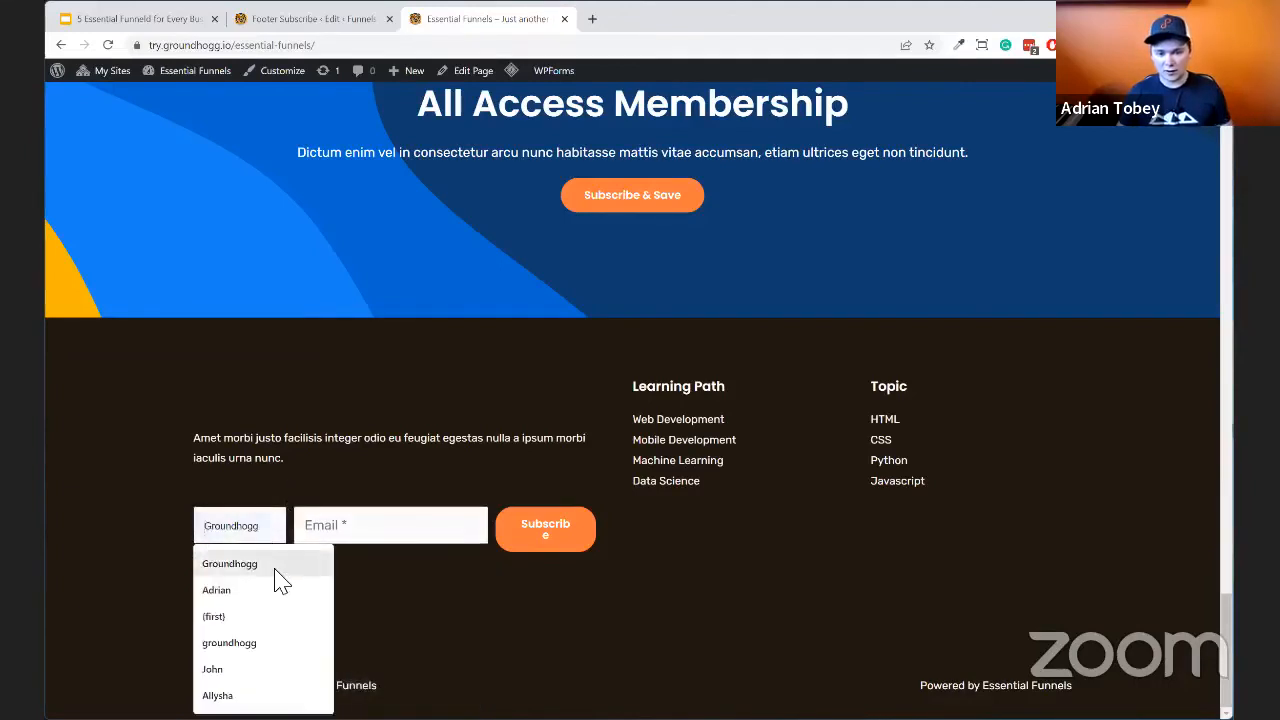
click(277, 566)
click(300, 524)
click(408, 572)
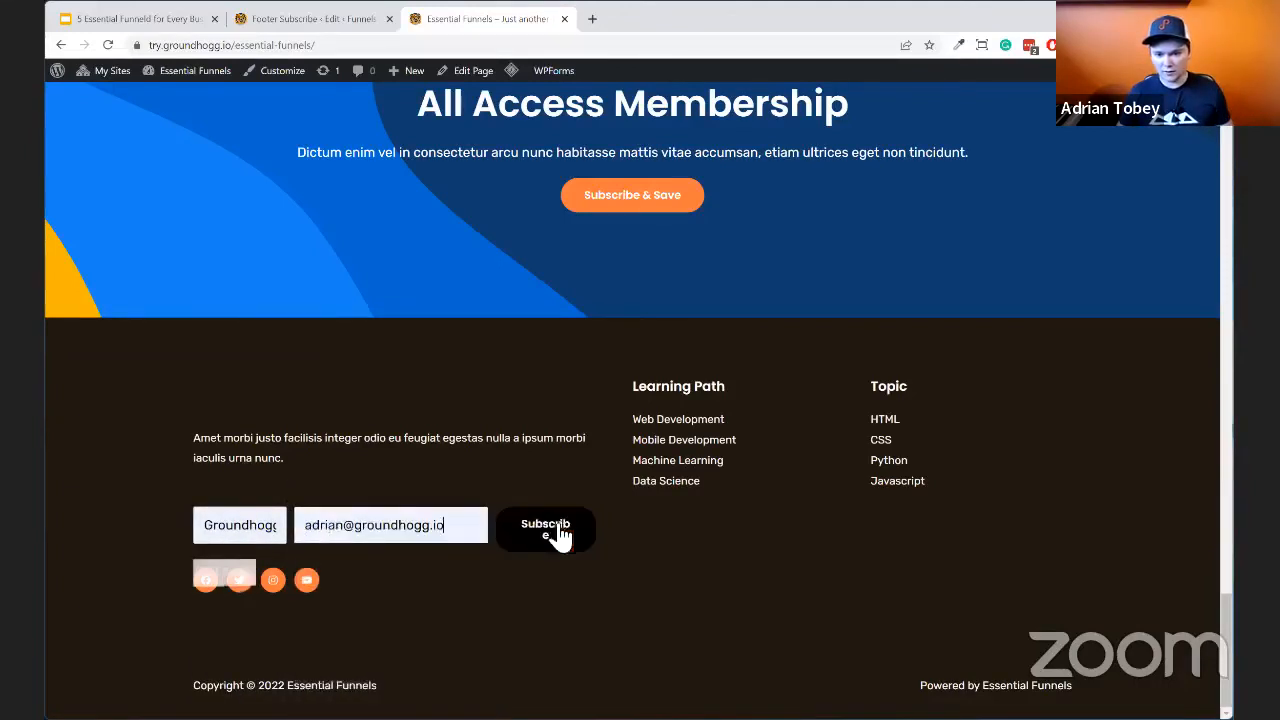
click(558, 535)
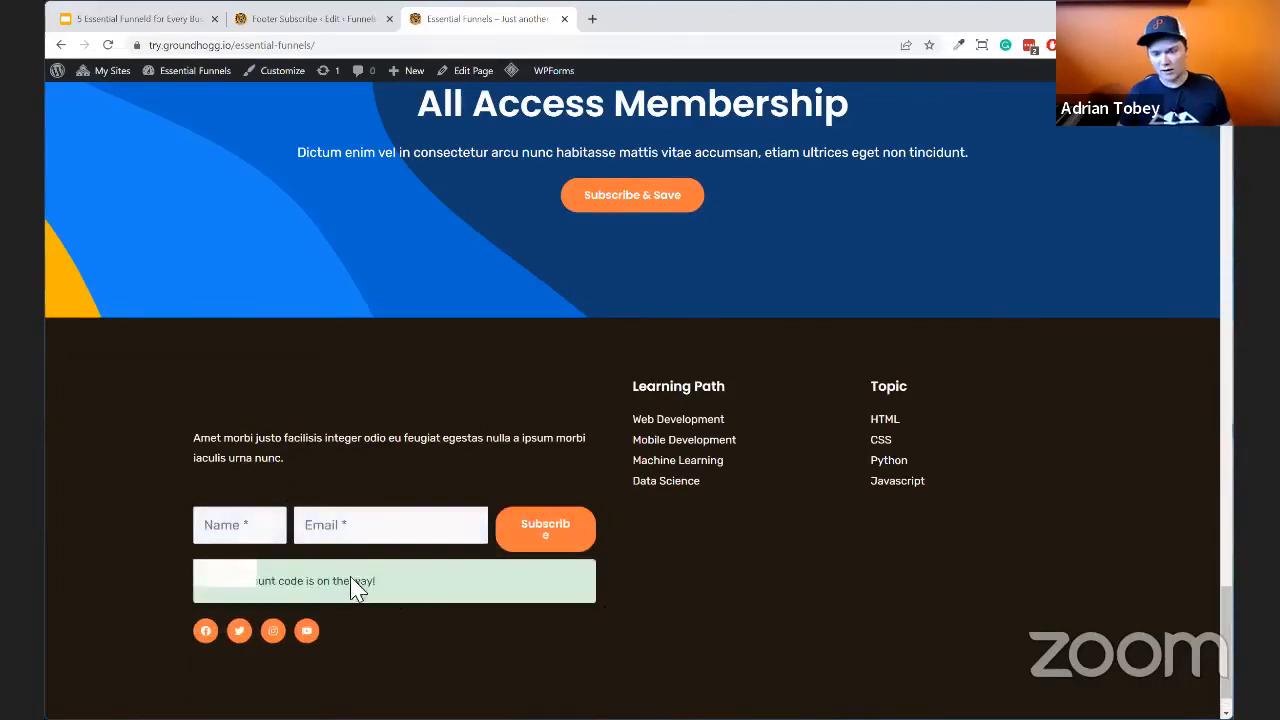
drag(358, 590, 177, 591)
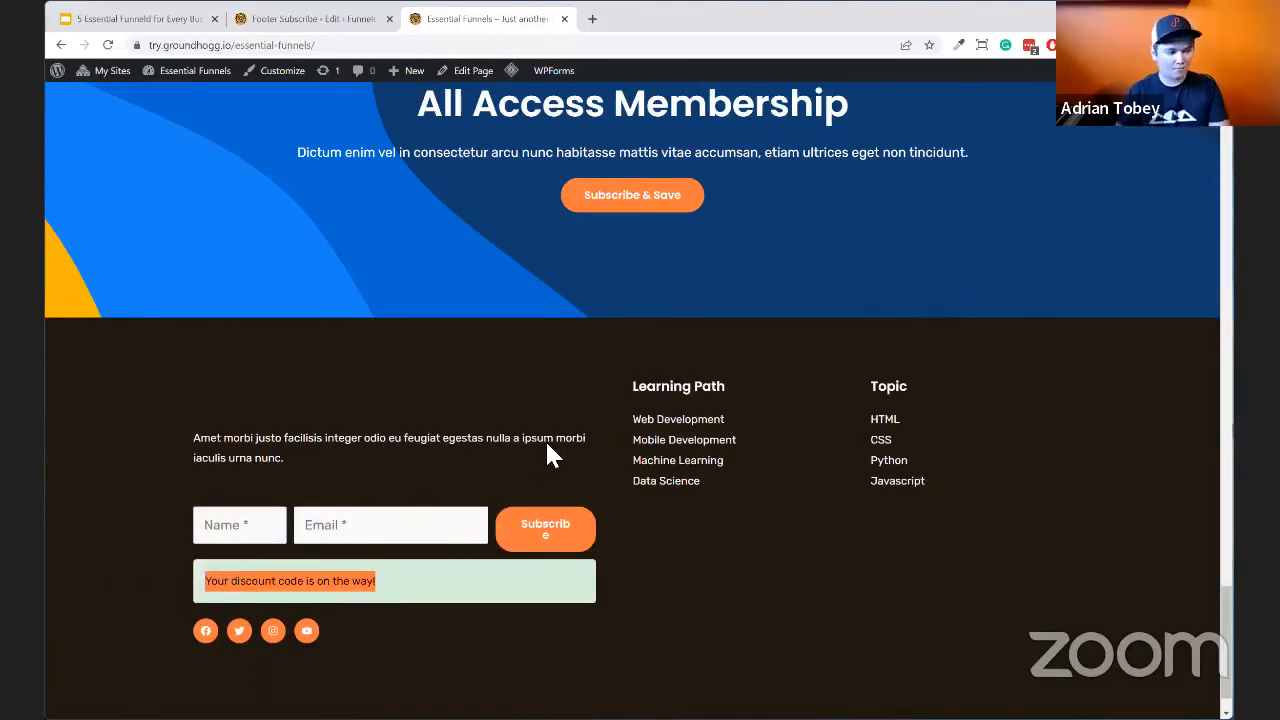
click(377, 594)
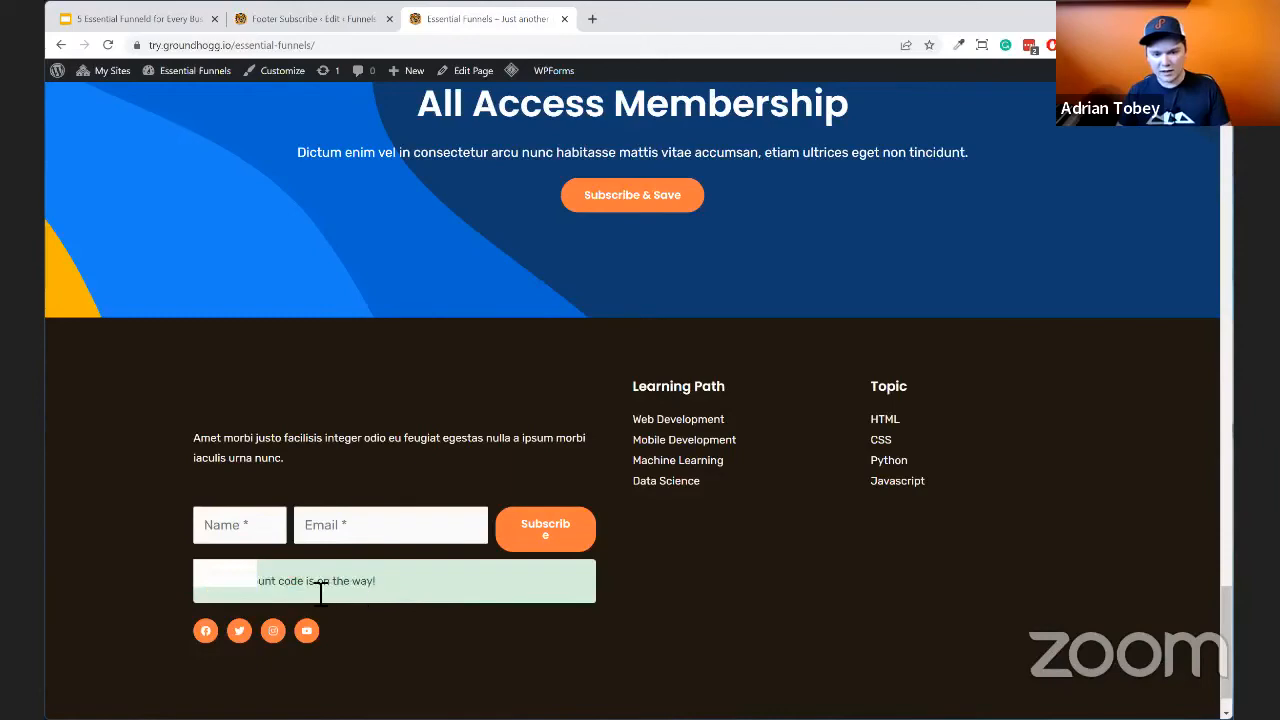
Reopen the site customizer and open the footer widget that holds the subscribe form for editing
click(340, 20)
click(482, 19)
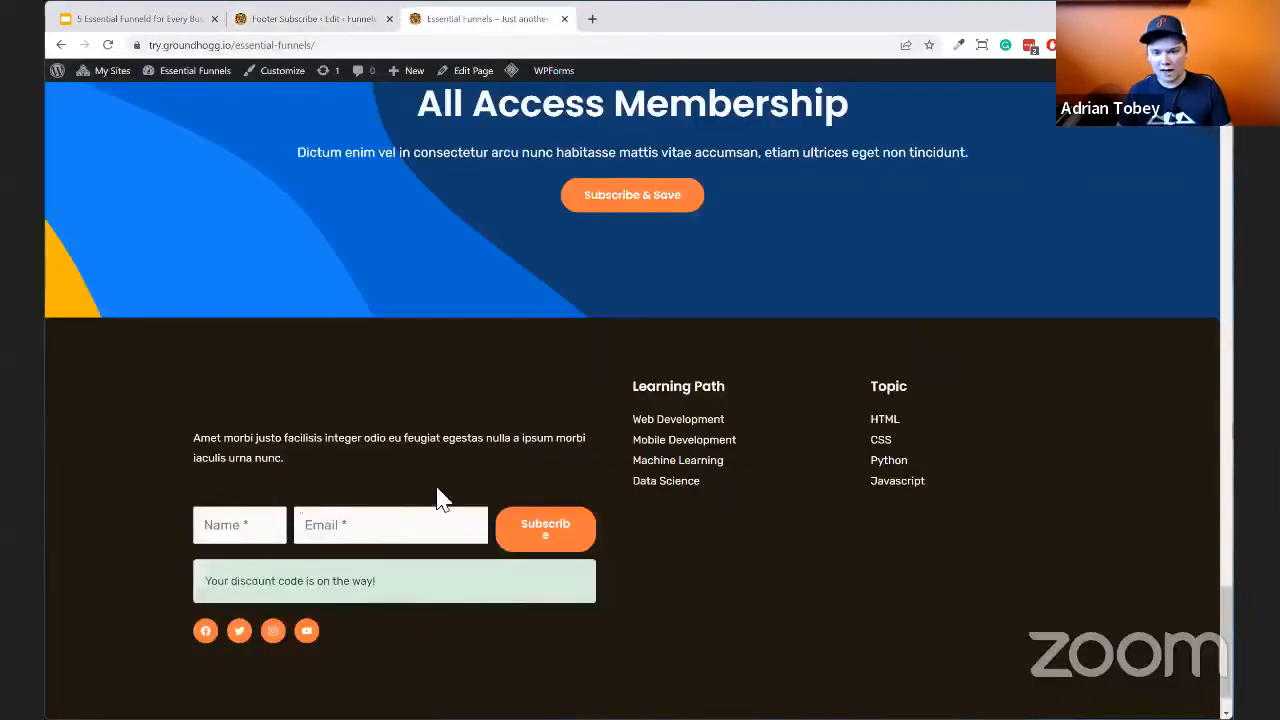
key(F5)
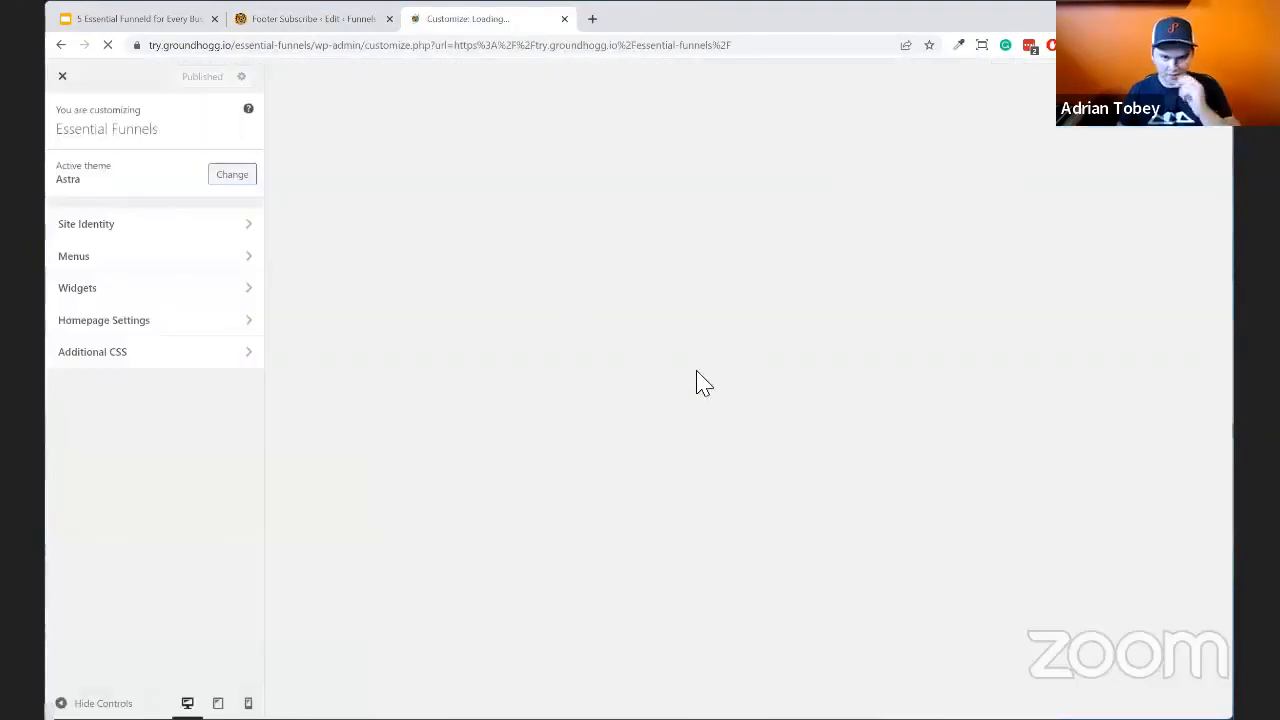
scroll(403, 560, down, 8)
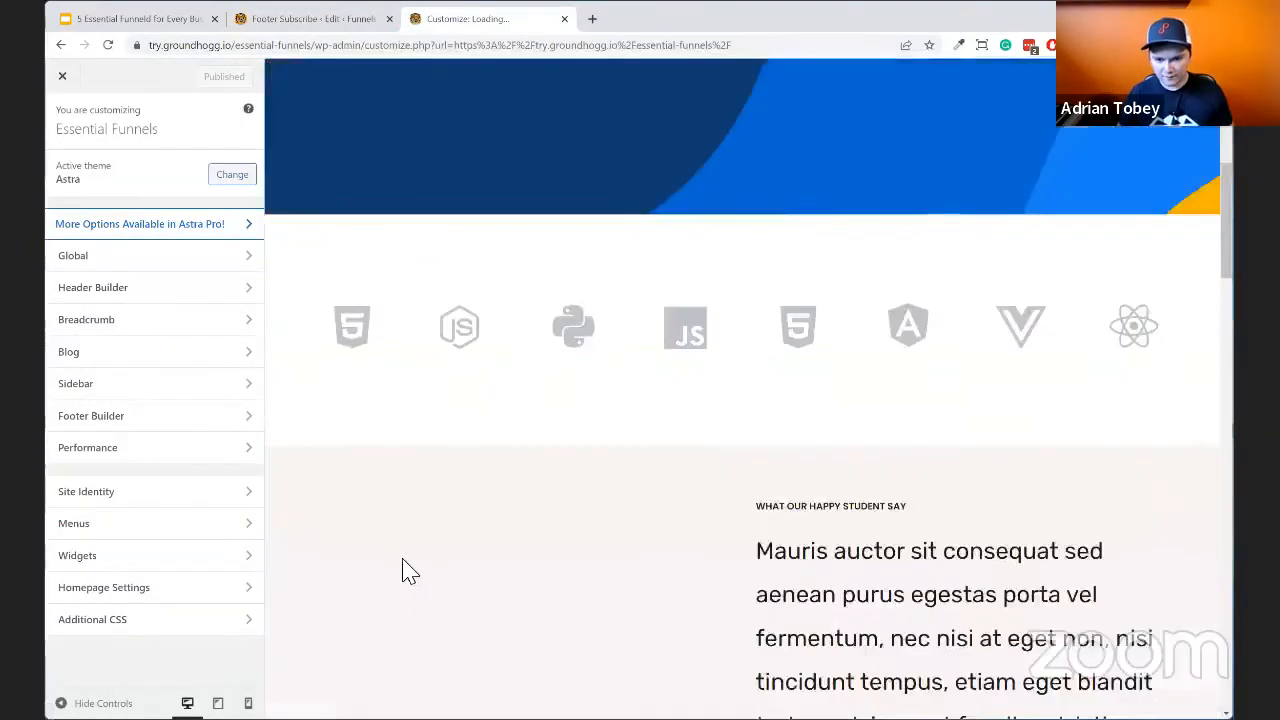
scroll(413, 580, down, 10)
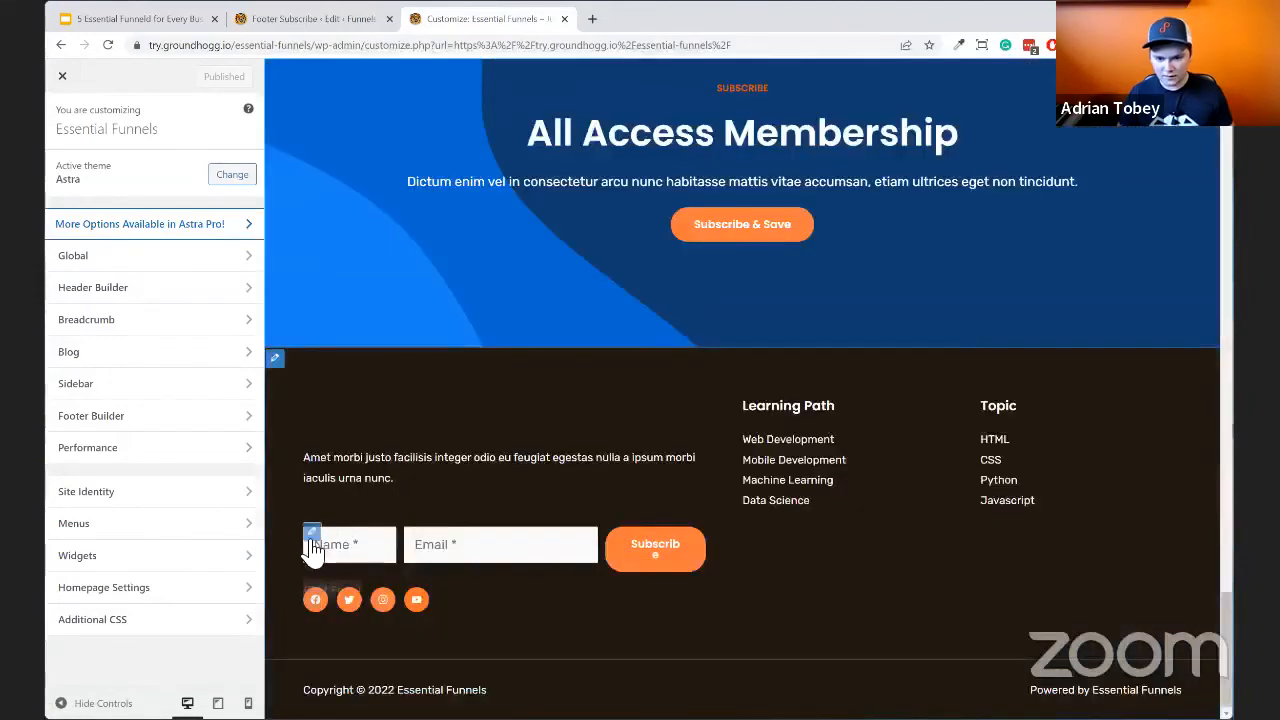
click(311, 532)
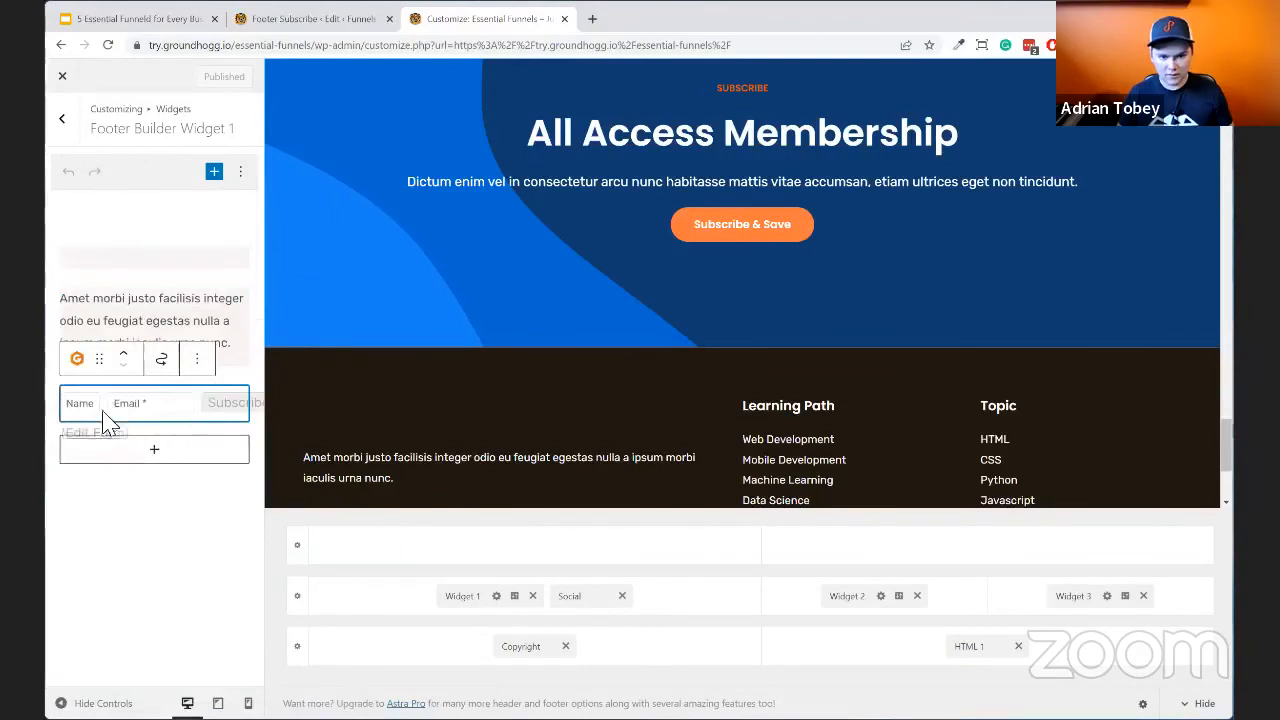
Add a bold paragraph reading "Subscribe & Discount" to the footer widget and place it above the subscribe form
click(150, 455)
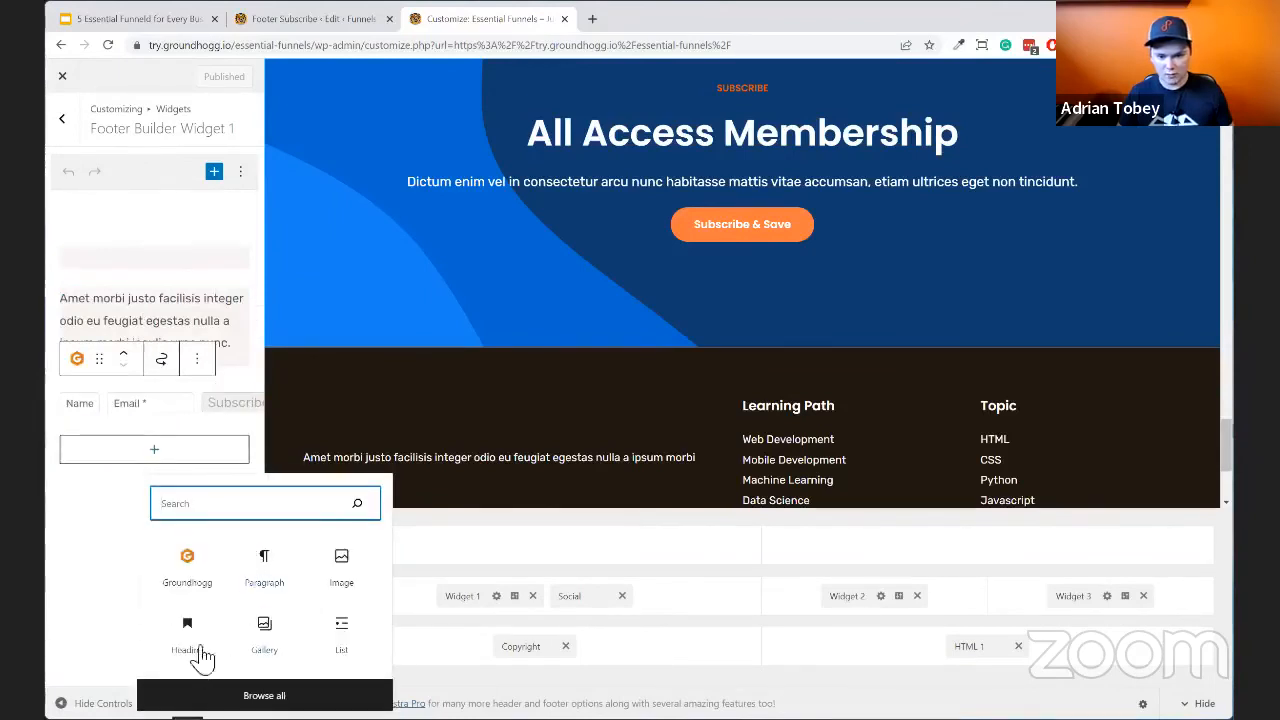
click(266, 566)
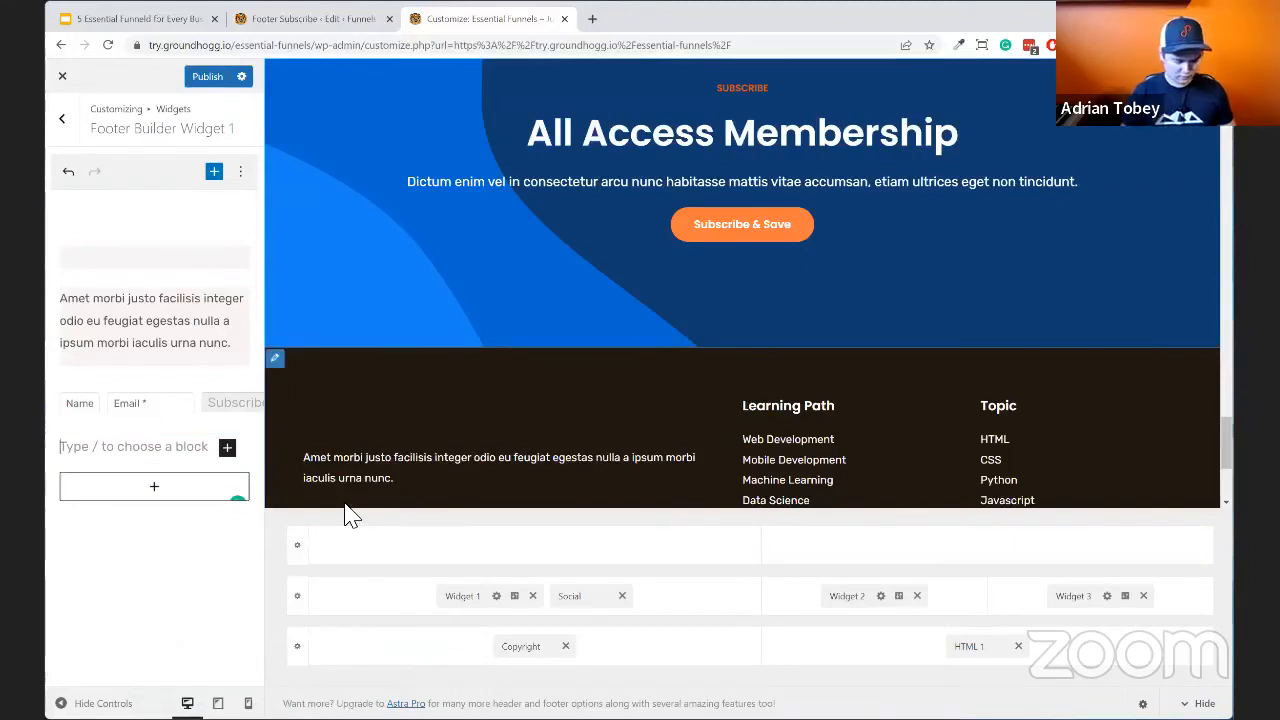
text(Subscribe & Discount)
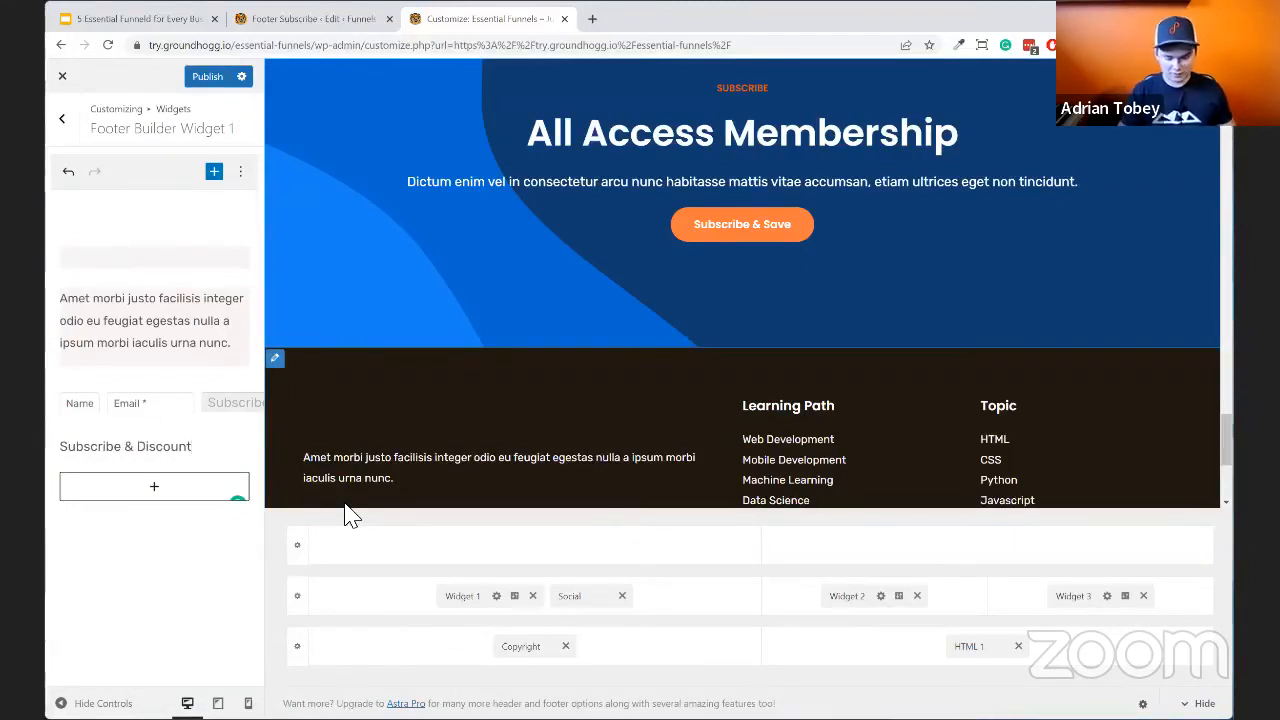
key(ctrl+a)
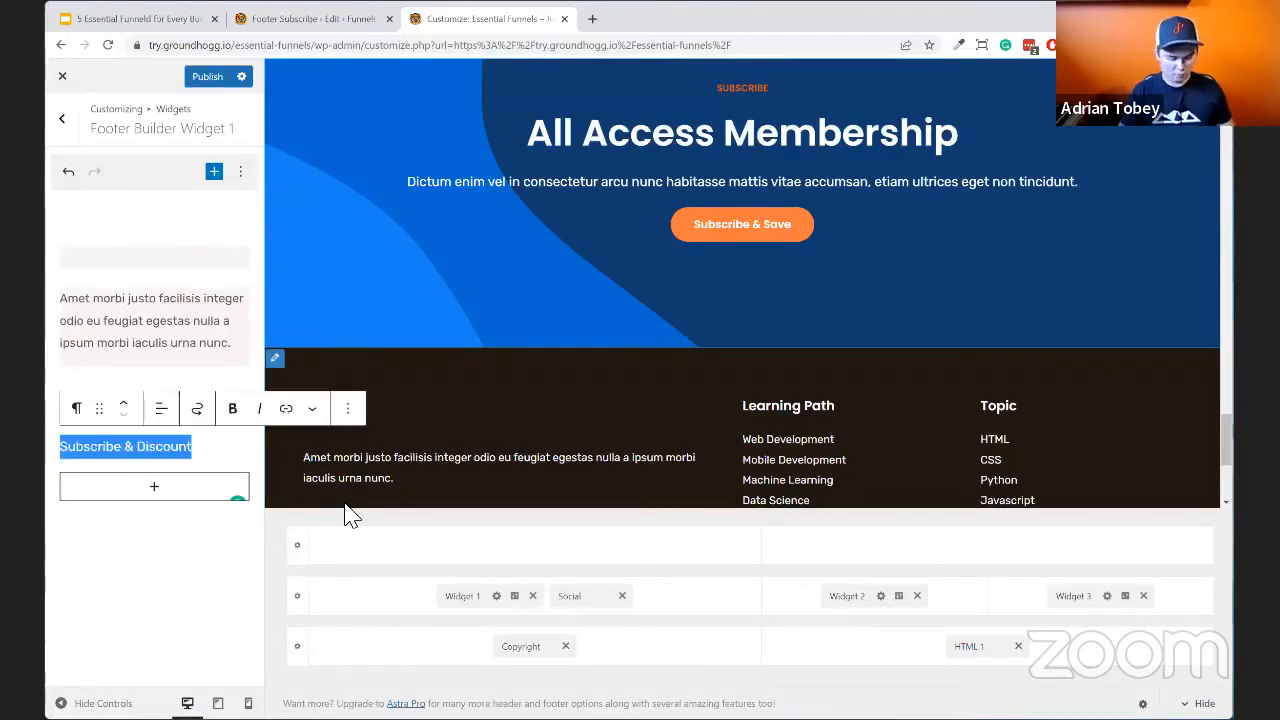
key(ctrl+b)
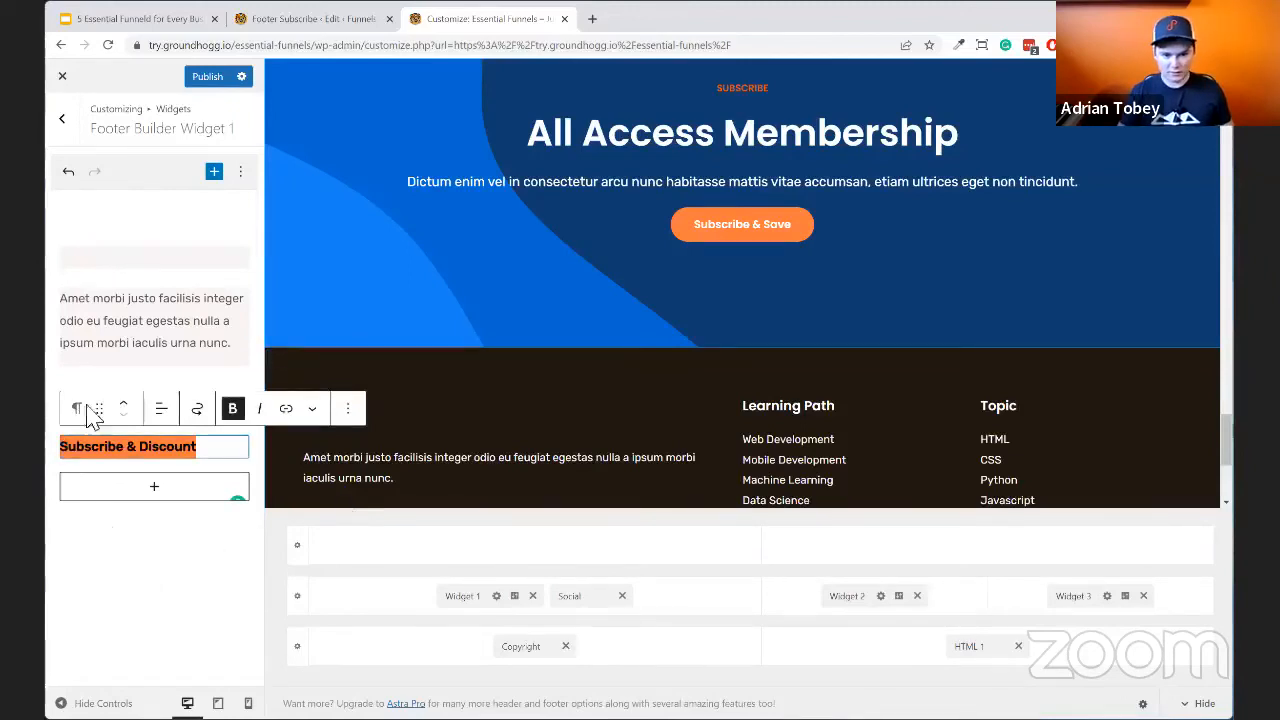
click(123, 404)
scroll(505, 423, down, 3)
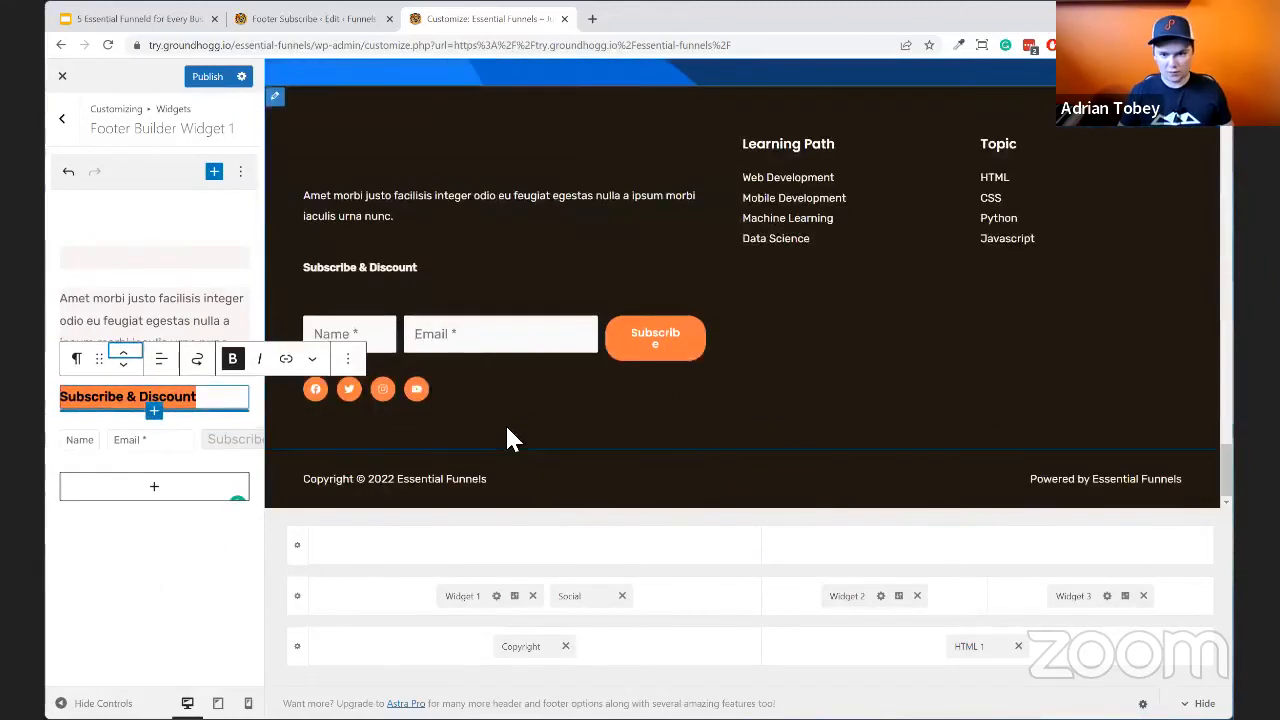
click(192, 564)
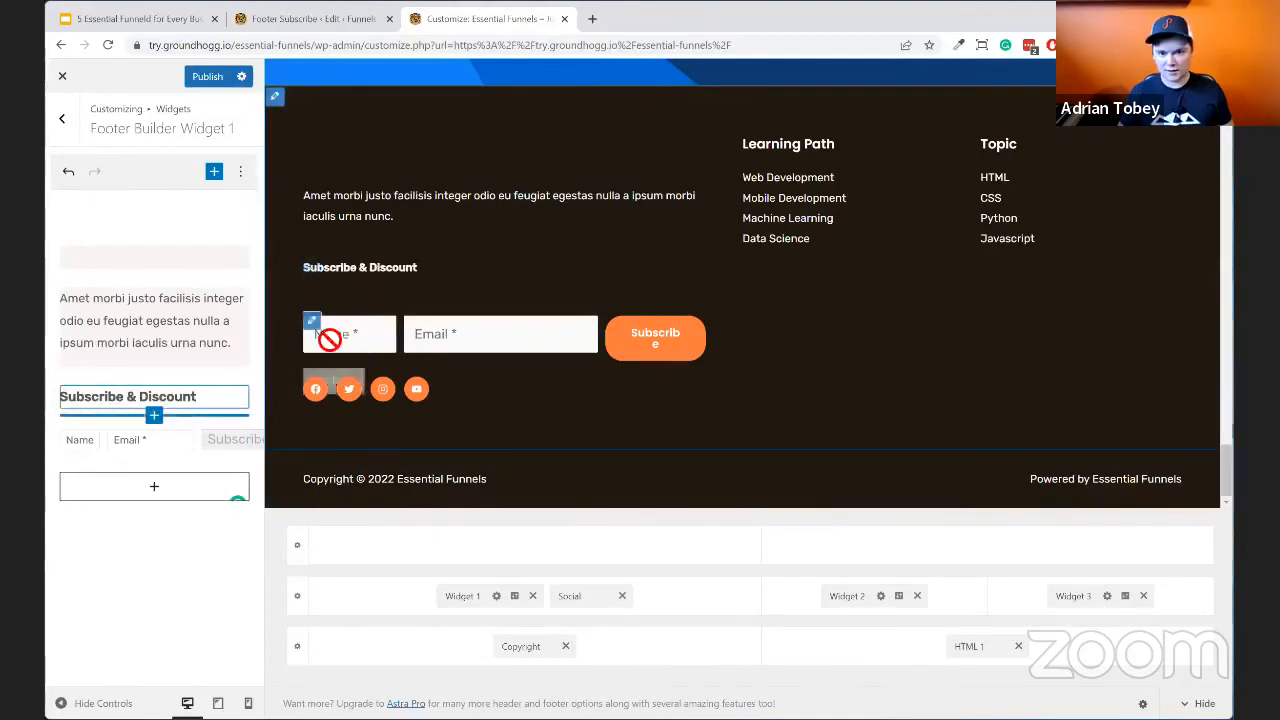
Add a paragraph reading "Subscribe to recieve a discount." directly below the bold "Subscribe & Discount" line
click(244, 405)
key(Return)
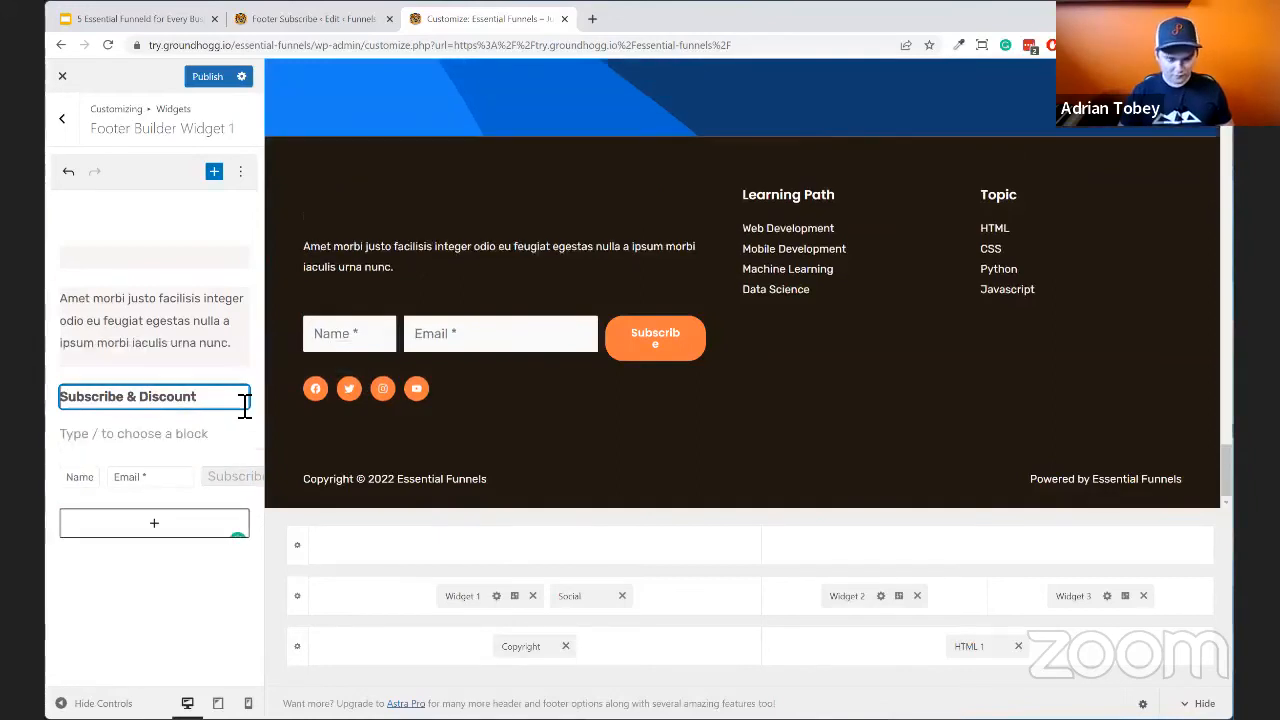
text(Subscribe )
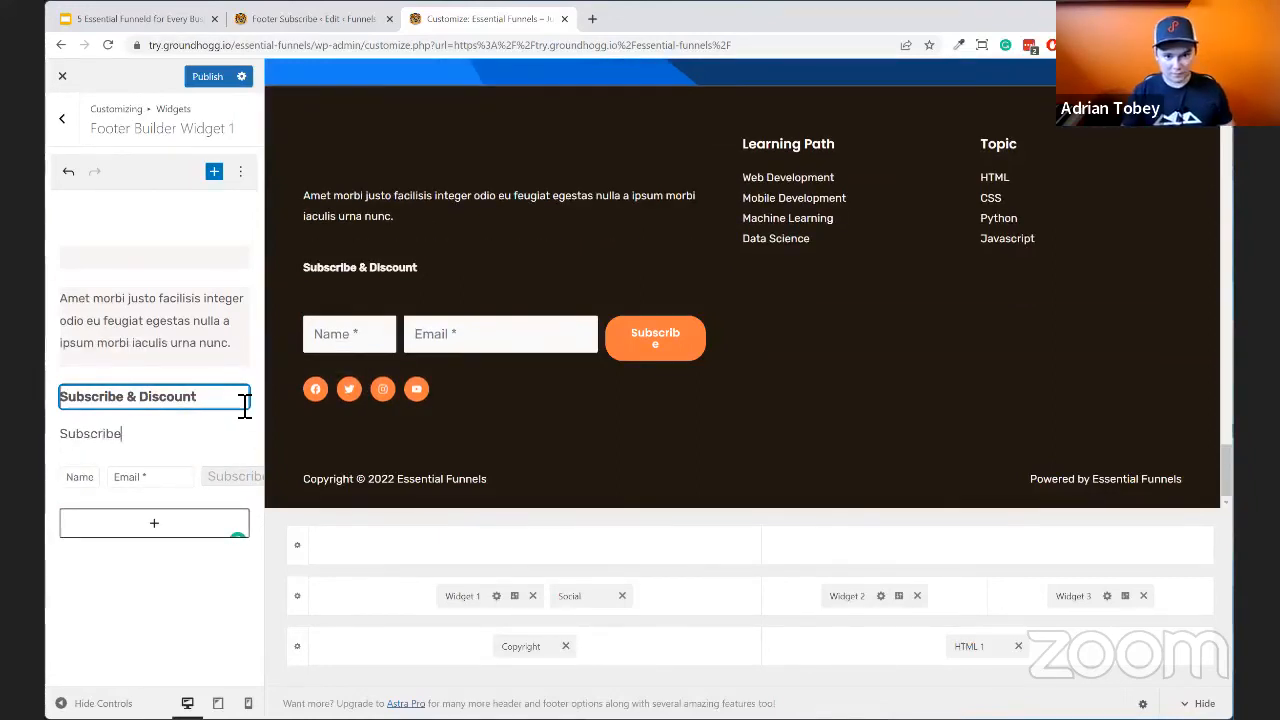
text(to re)
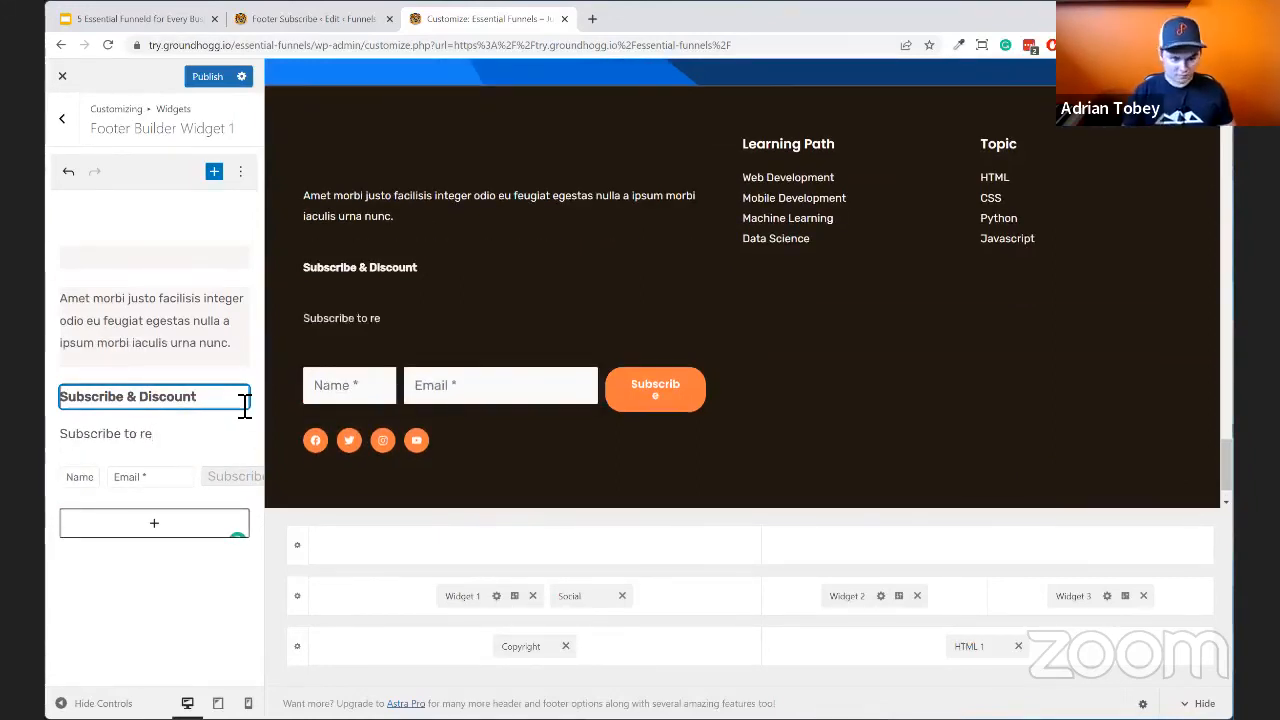
text(civ)
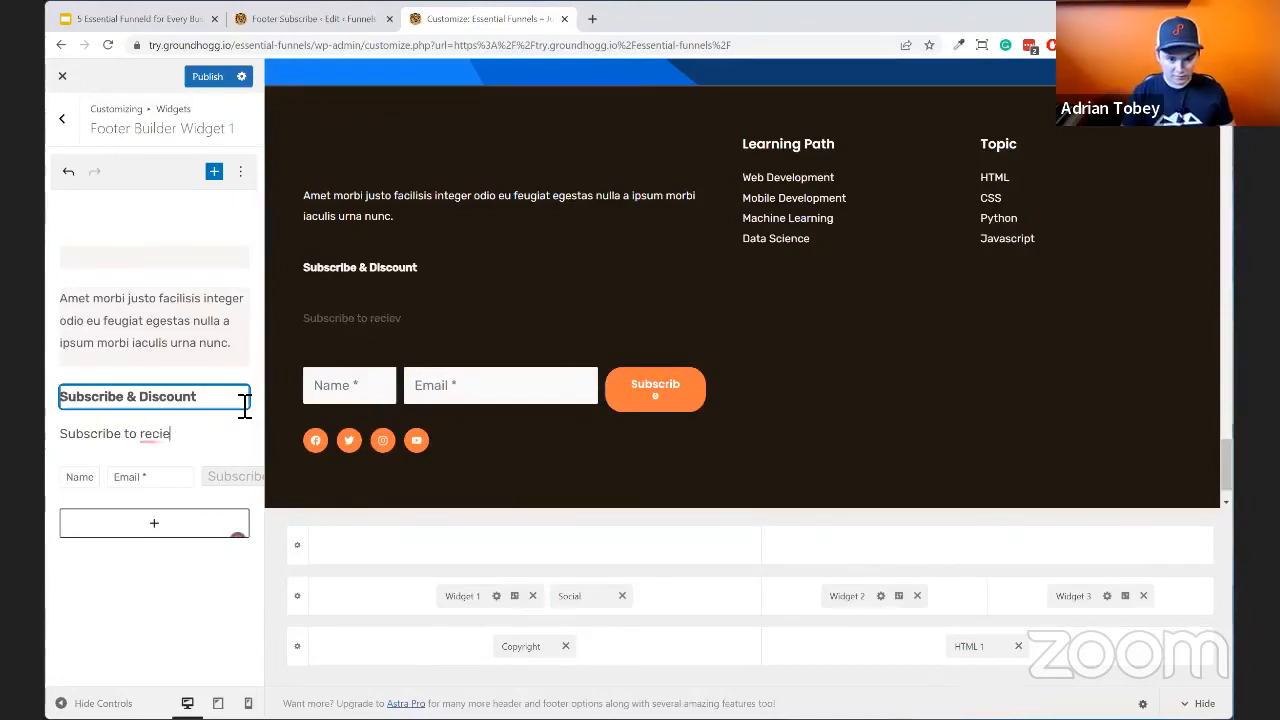
text(e a dis)
text(ocunt)
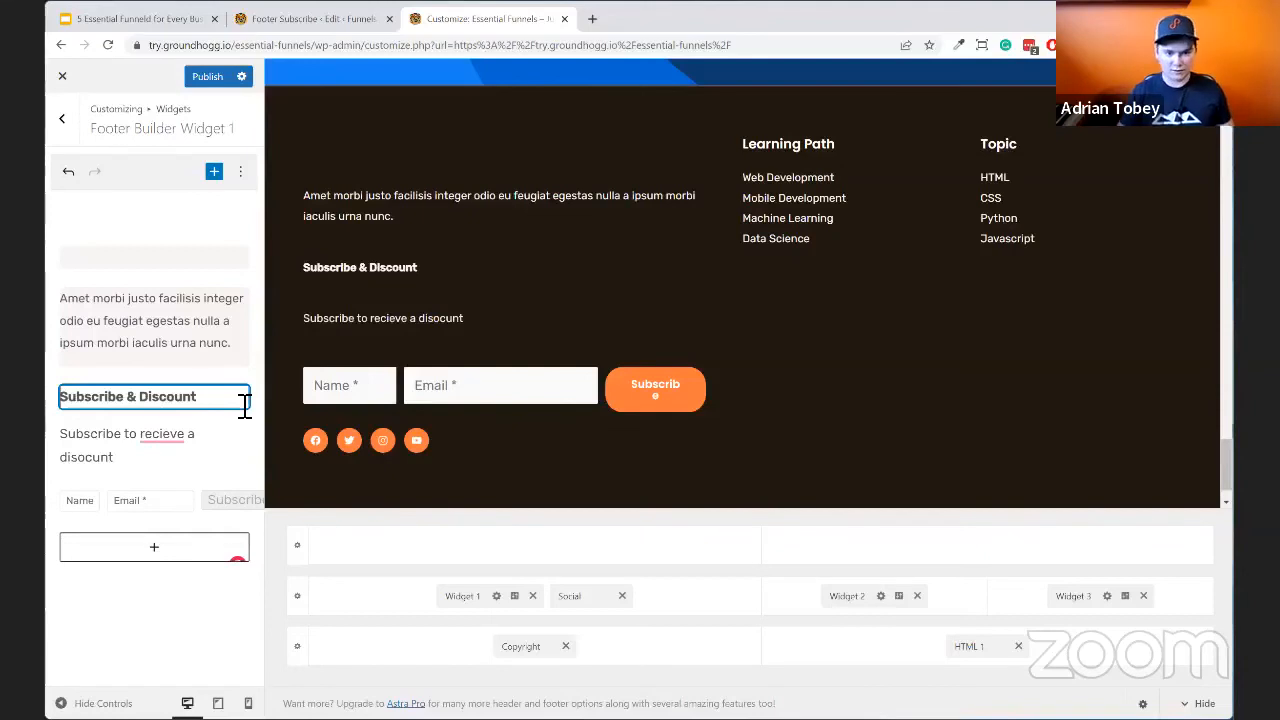
key(BackSpace)
key(BackSpace)
key(BackSpace)
text(count)
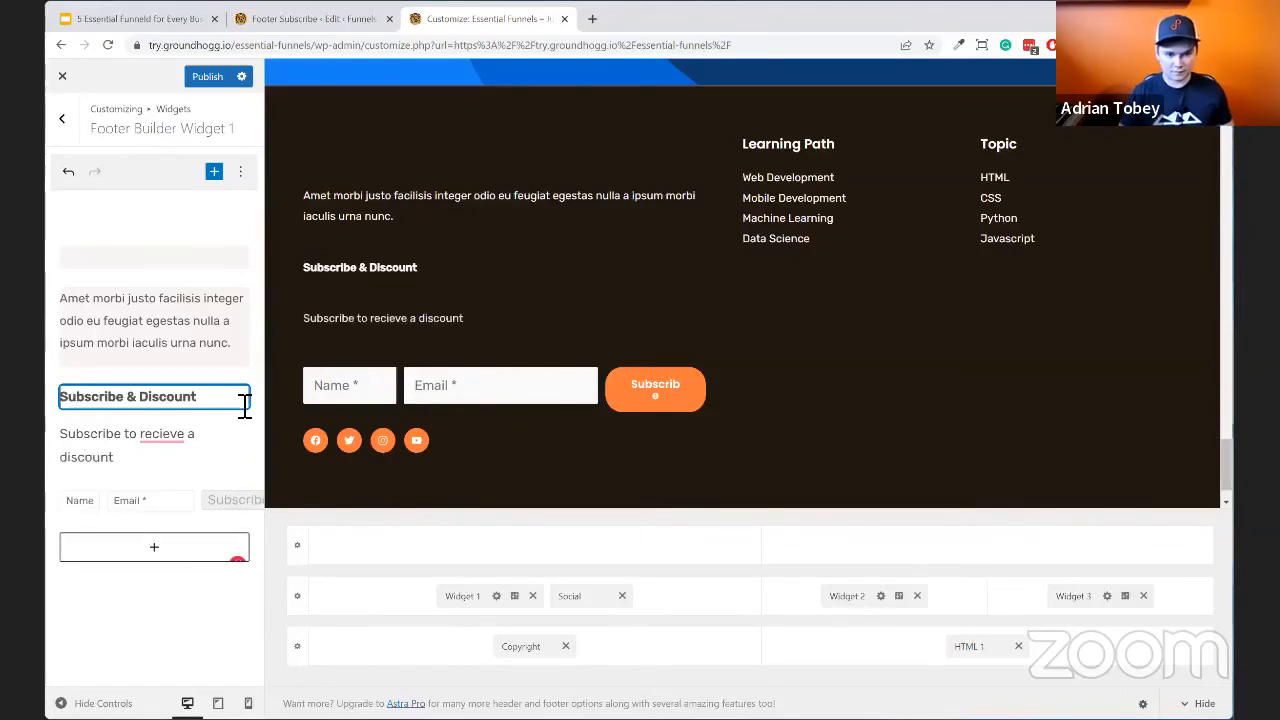
text(.)
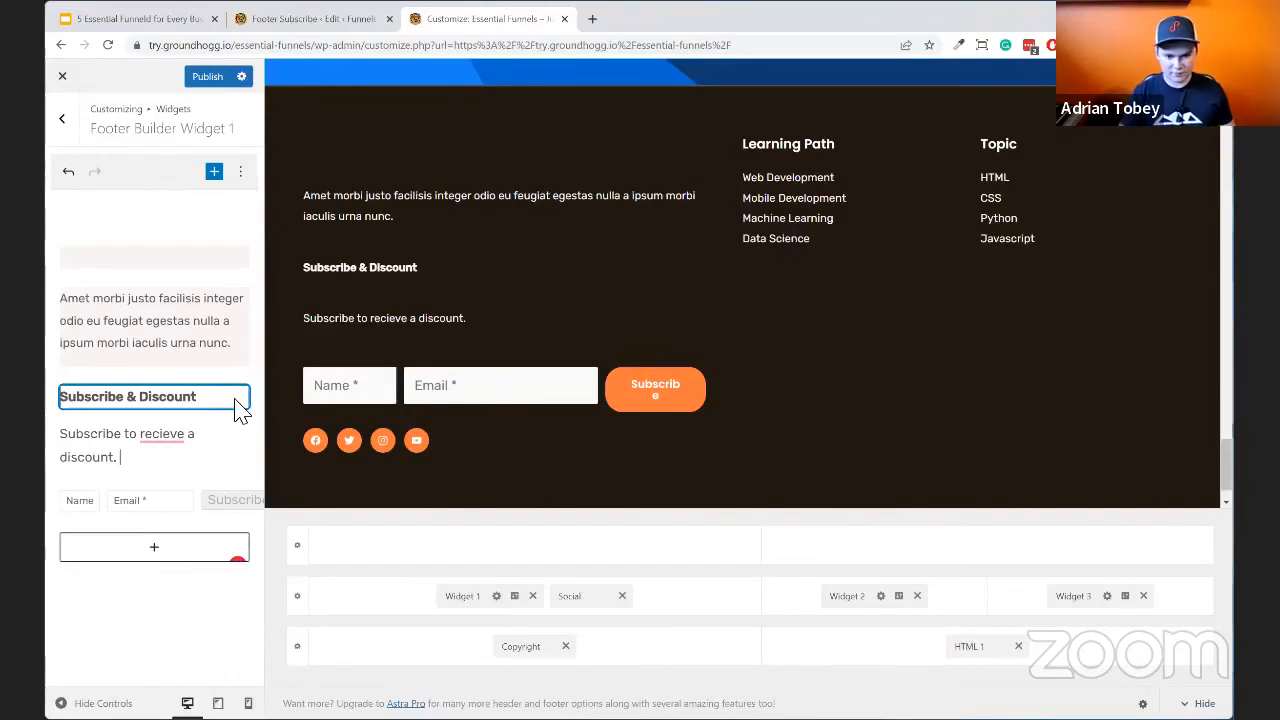
Extend the discount paragraph with a lock emoji and the sentence "Your information is secure."
text(🔒)
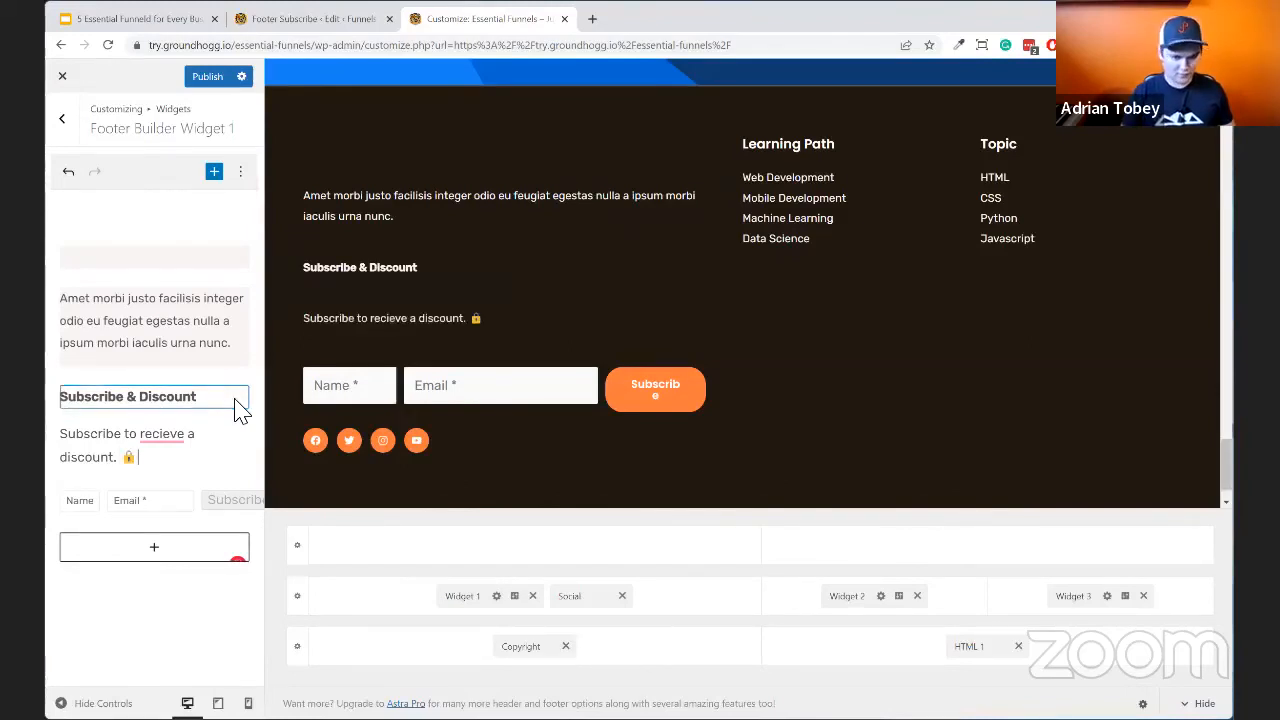
text(Your in)
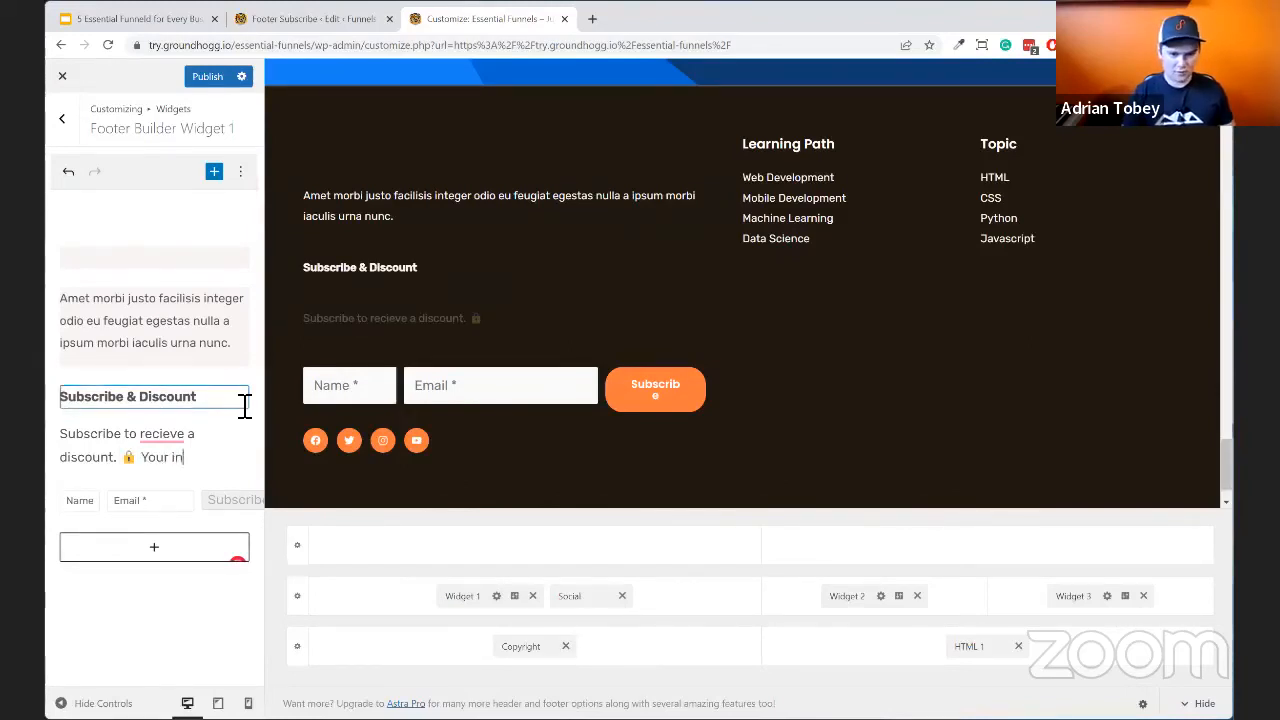
text(formation is s)
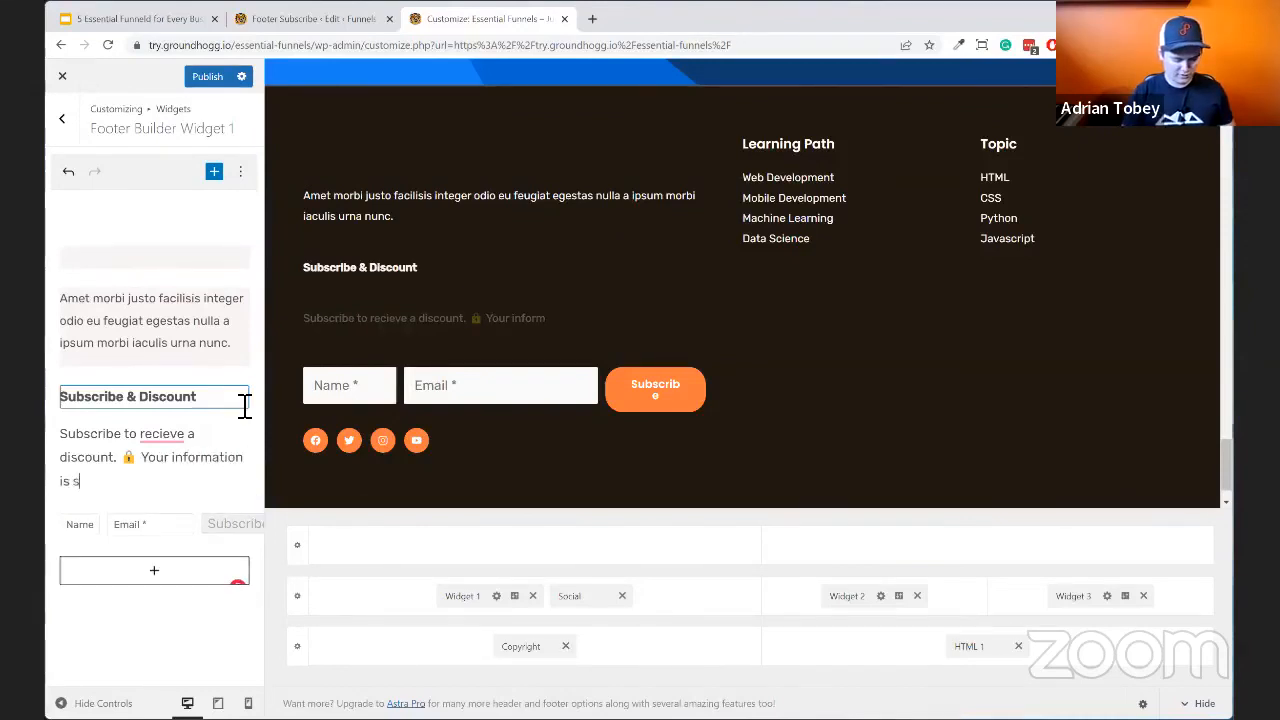
text(ecure.)
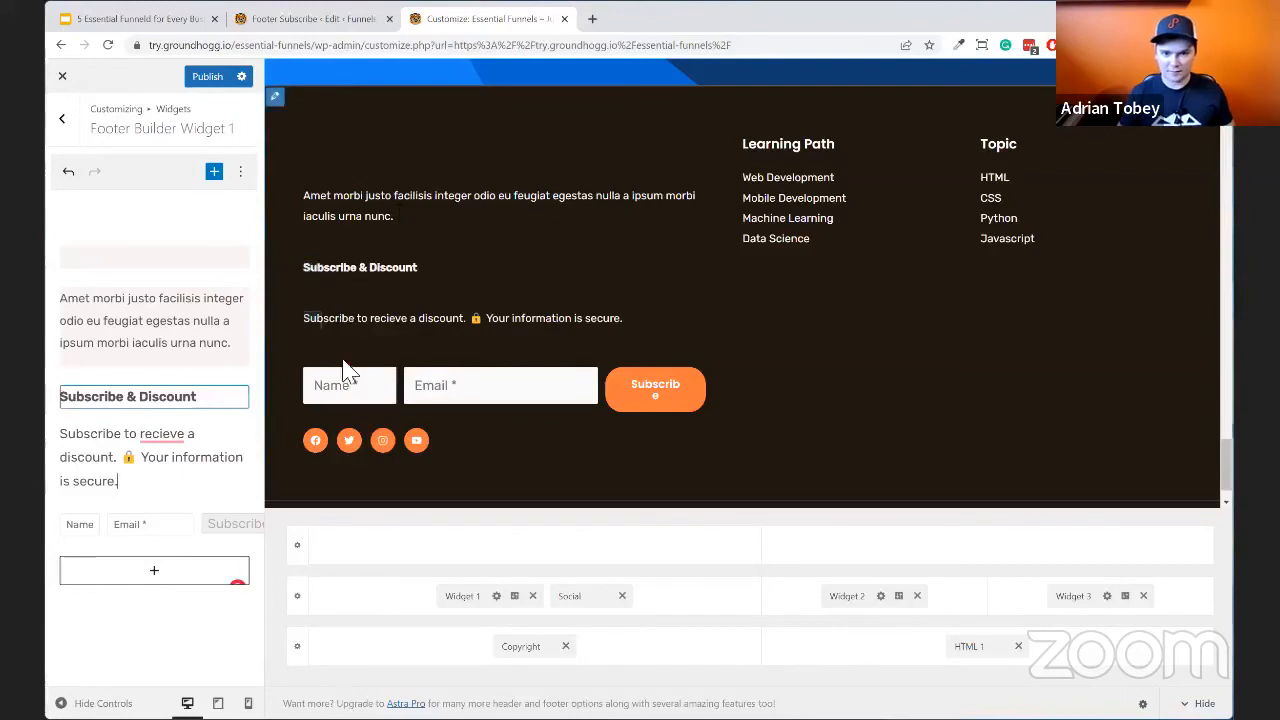
Correct the misspelled word in the discount paragraph to "receive" and publish the footer changes
click(208, 79)
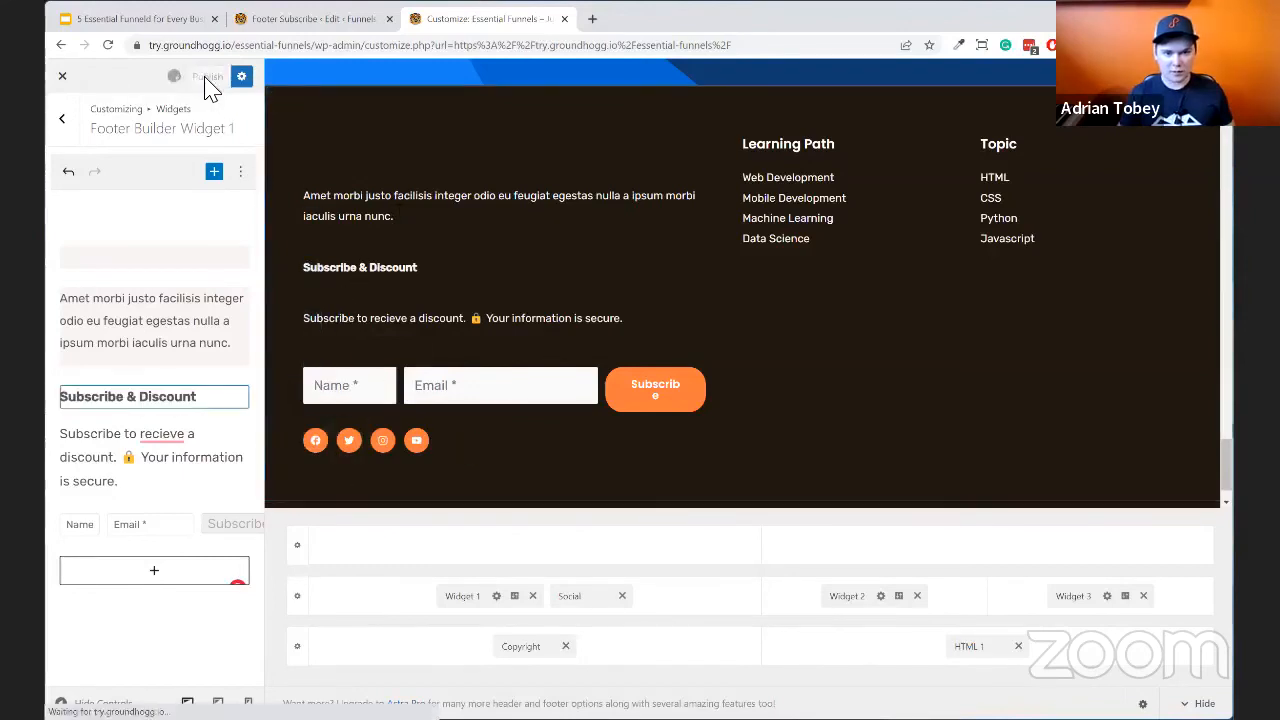
right_click(177, 437)
click(160, 457)
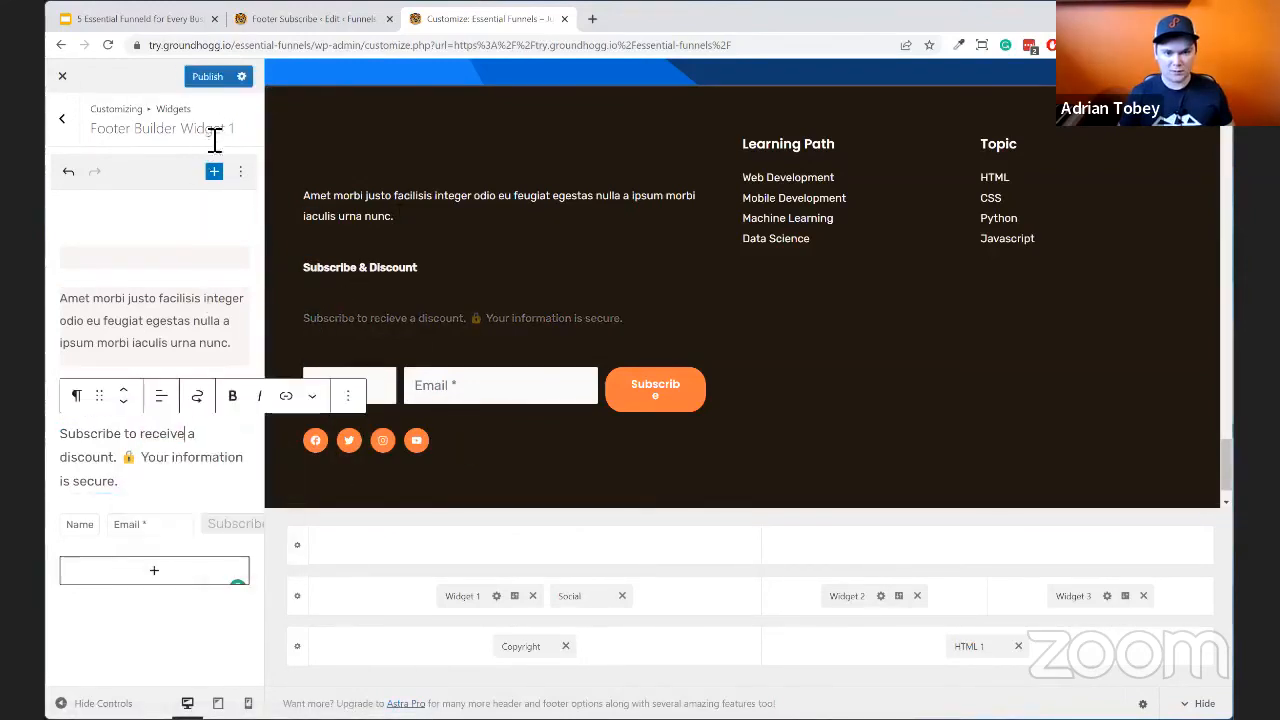
click(208, 79)
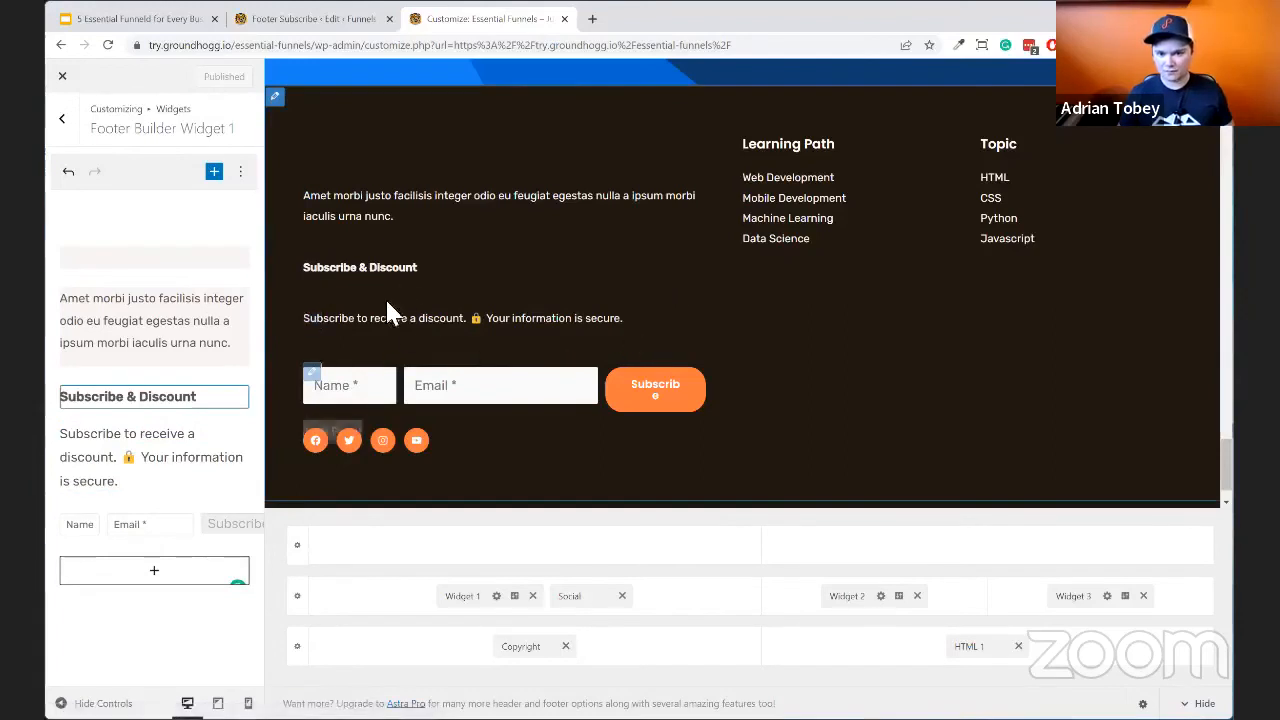
Move the subscribe form above the discount paragraph and publish the new order
click(178, 522)
click(123, 477)
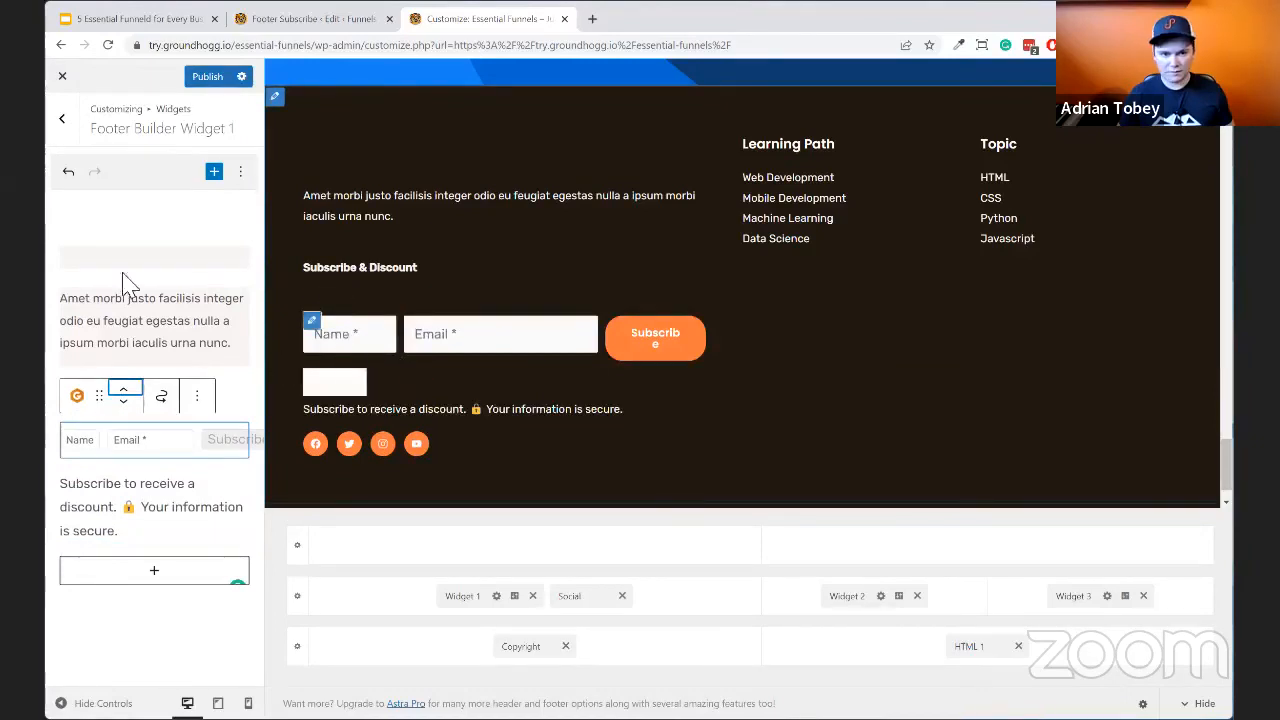
click(208, 76)
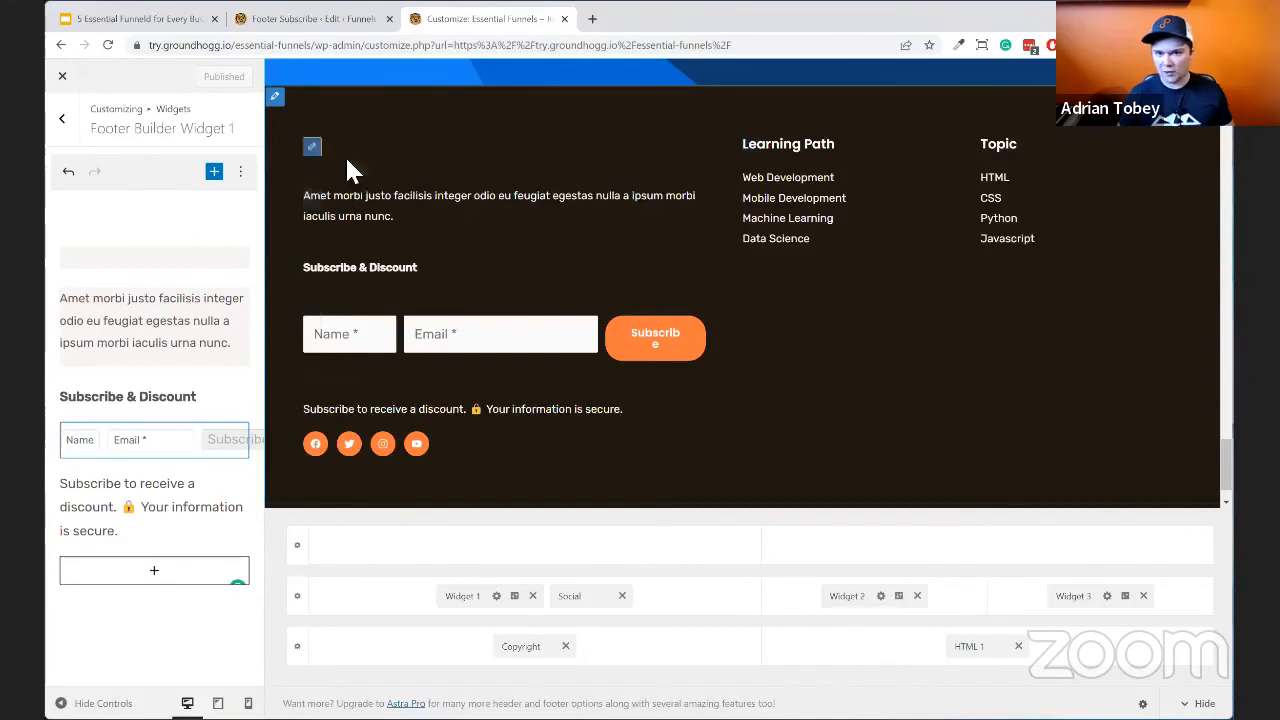
Leave the customizer and check the subscribe text and form in the live site's footer
click(62, 76)
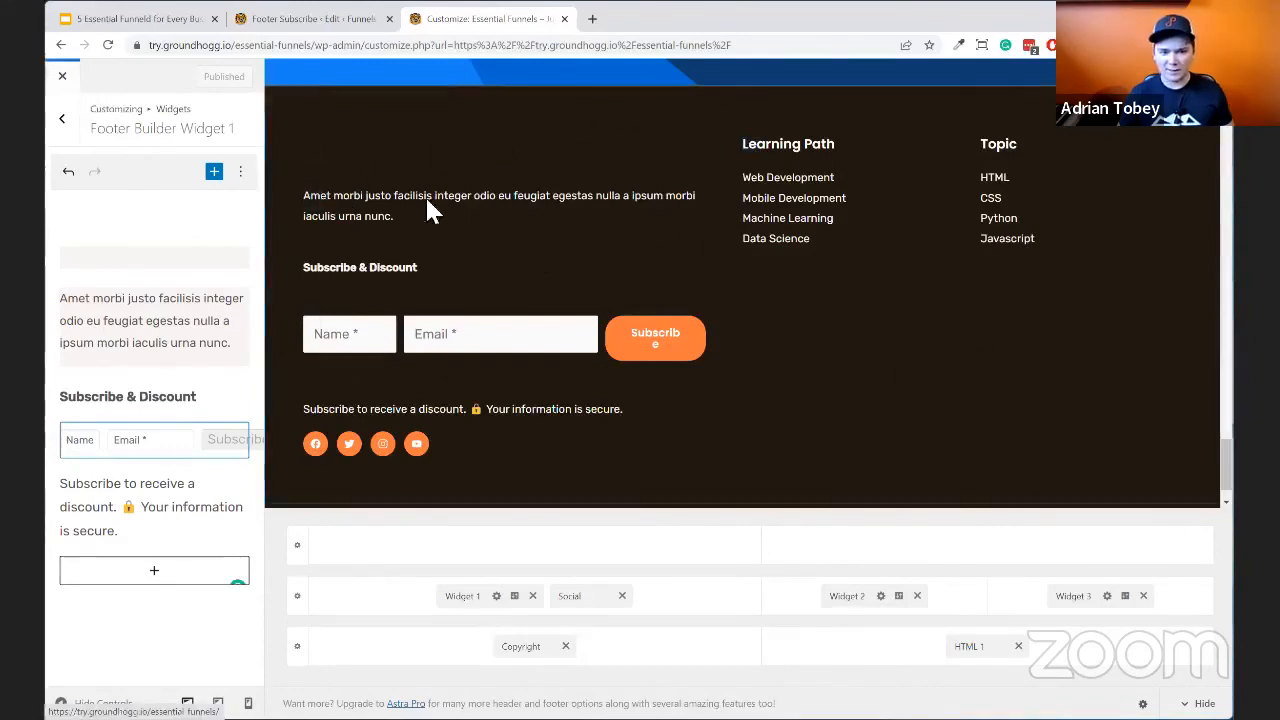
scroll(510, 404, down, 20)
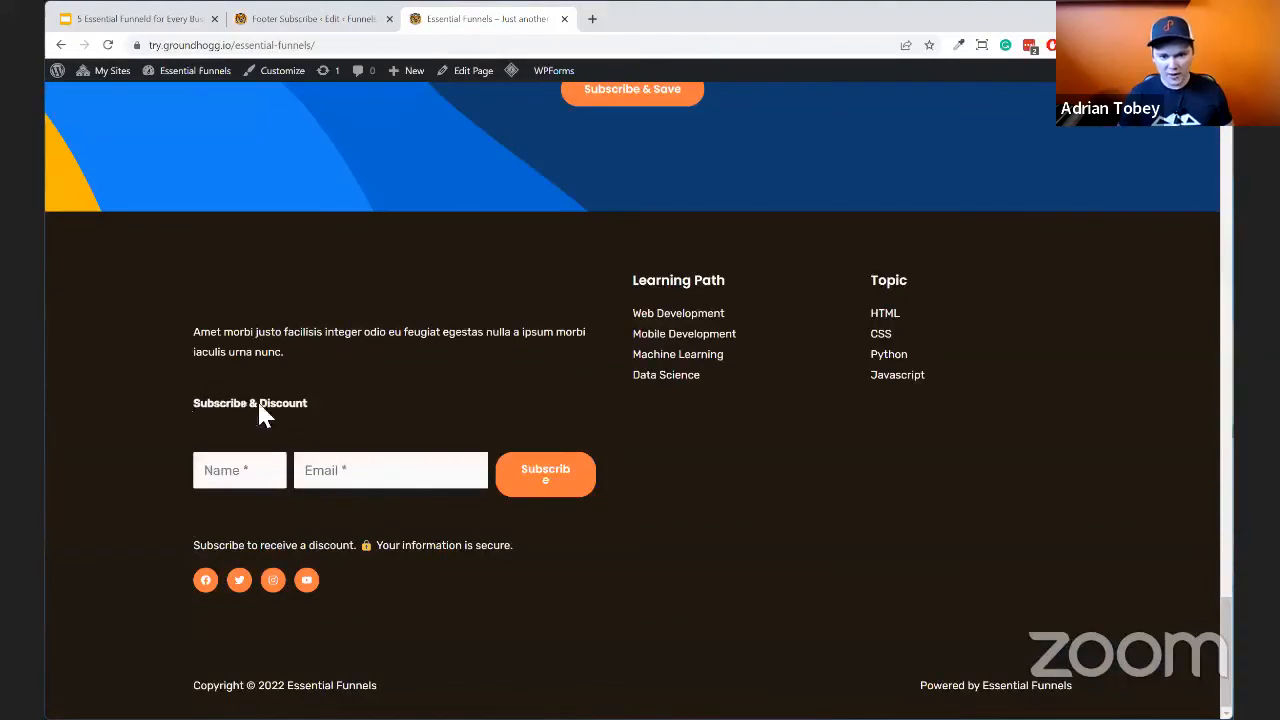
drag(258, 406, 539, 533)
click(539, 533)
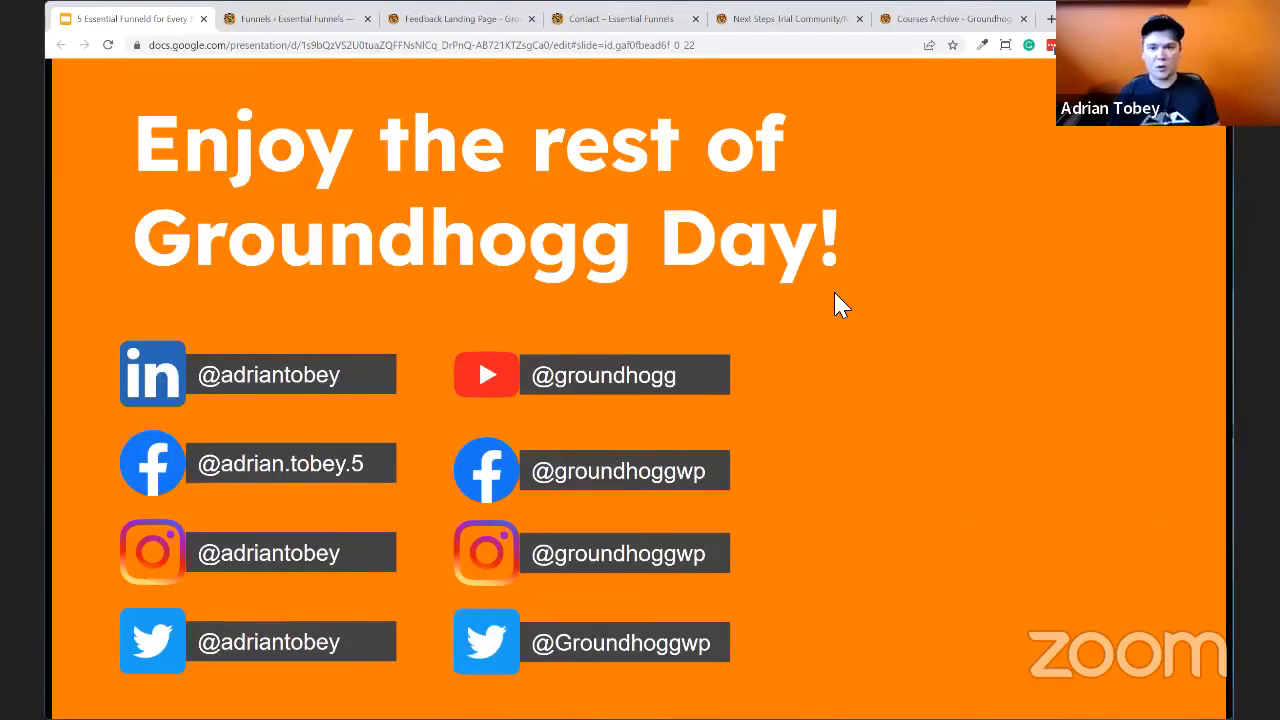
Switch from the Questions slide to the Groundhogg Funnels list and open the link options for exporting the Footer Subscribe funnel
key(Right)
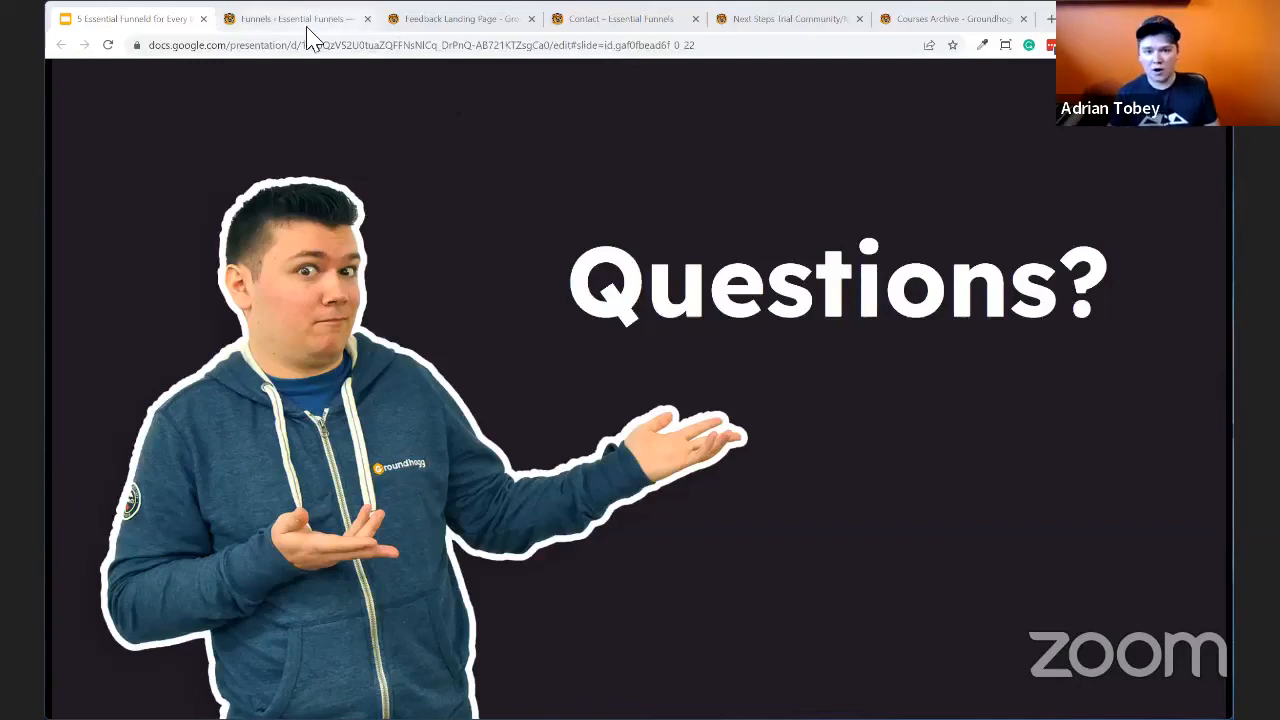
key(ctrl+Tab)
key(ctrl+Tab)
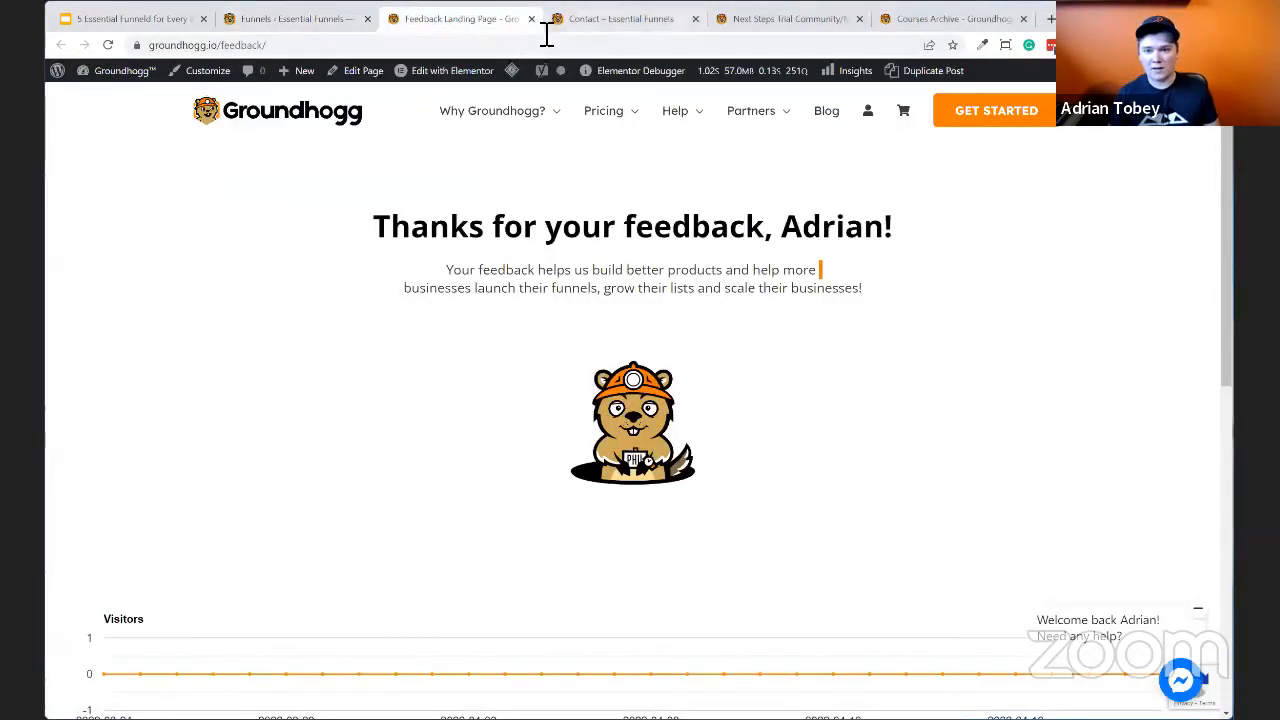
click(323, 20)
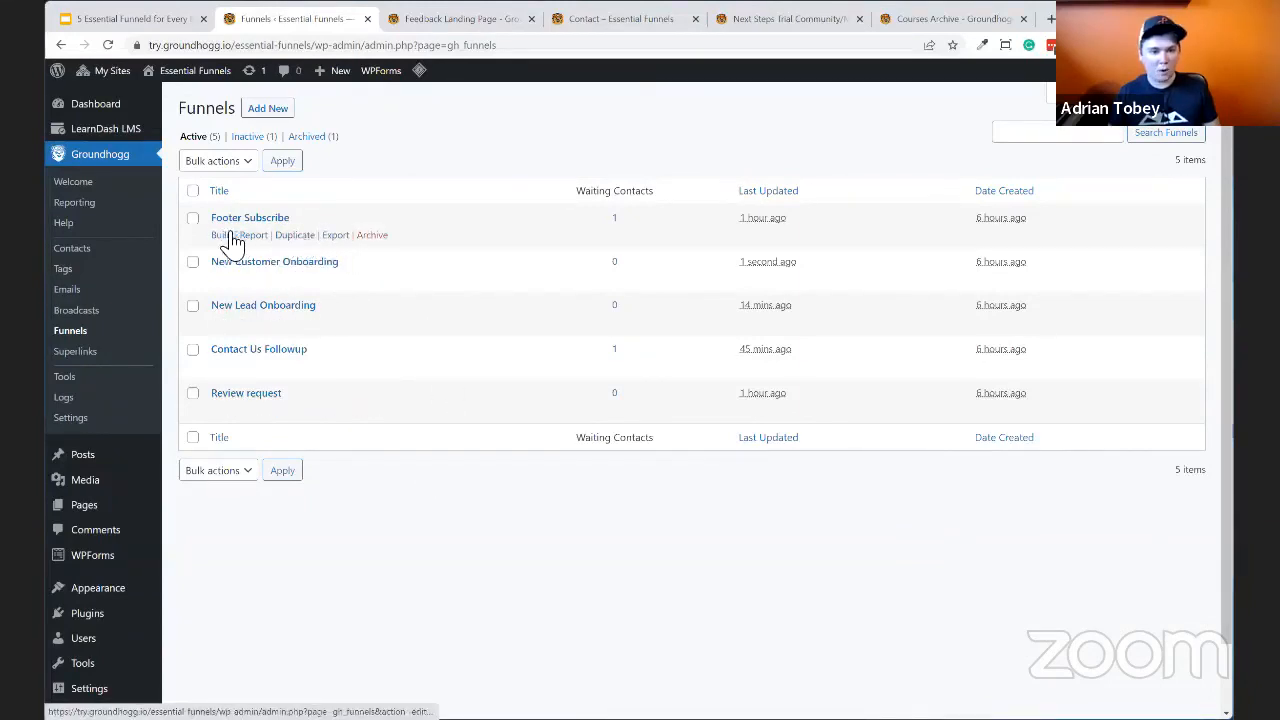
right_click(341, 236)
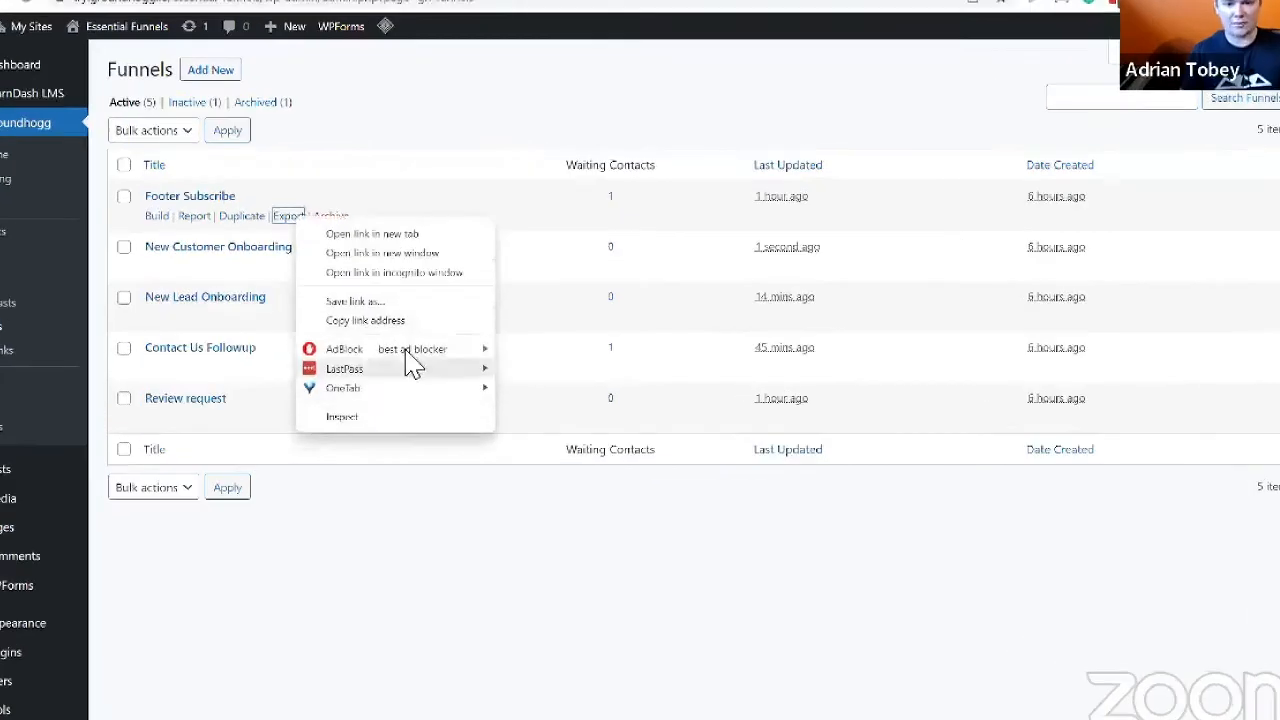